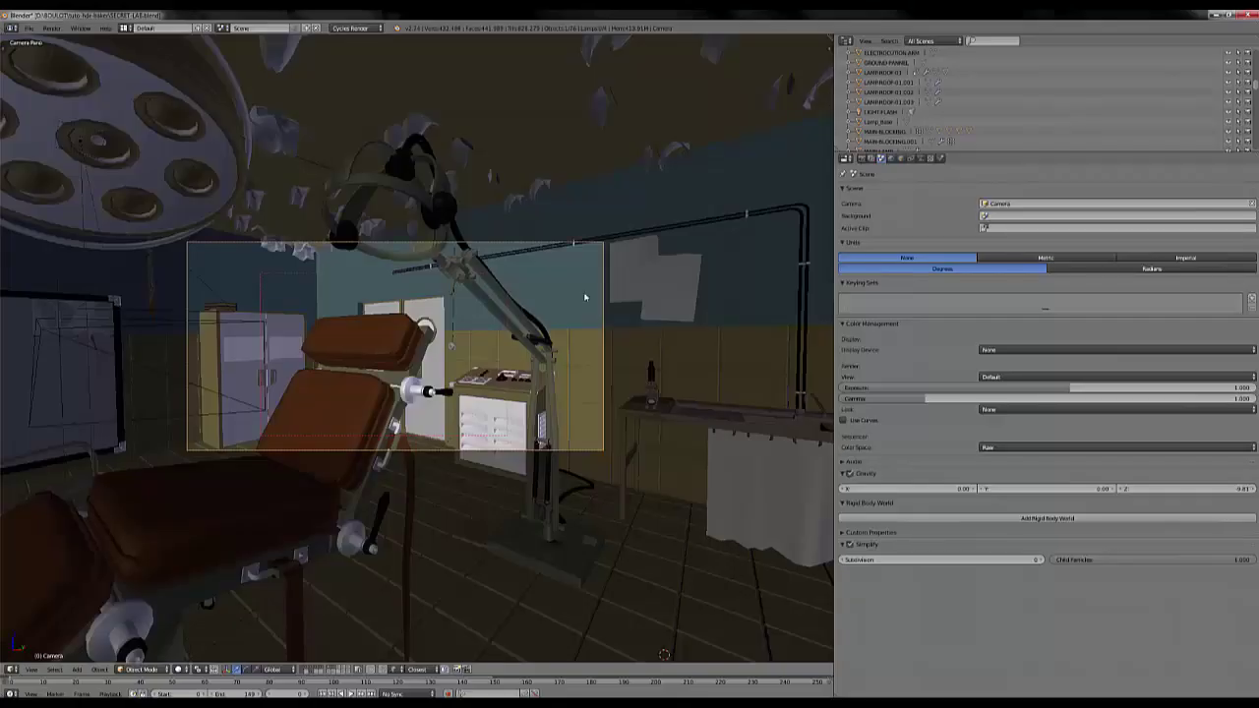
Step: Select the scene camera and set its panoramic lens type to Equirectangular in the camera data settings
right_click(525, 245)
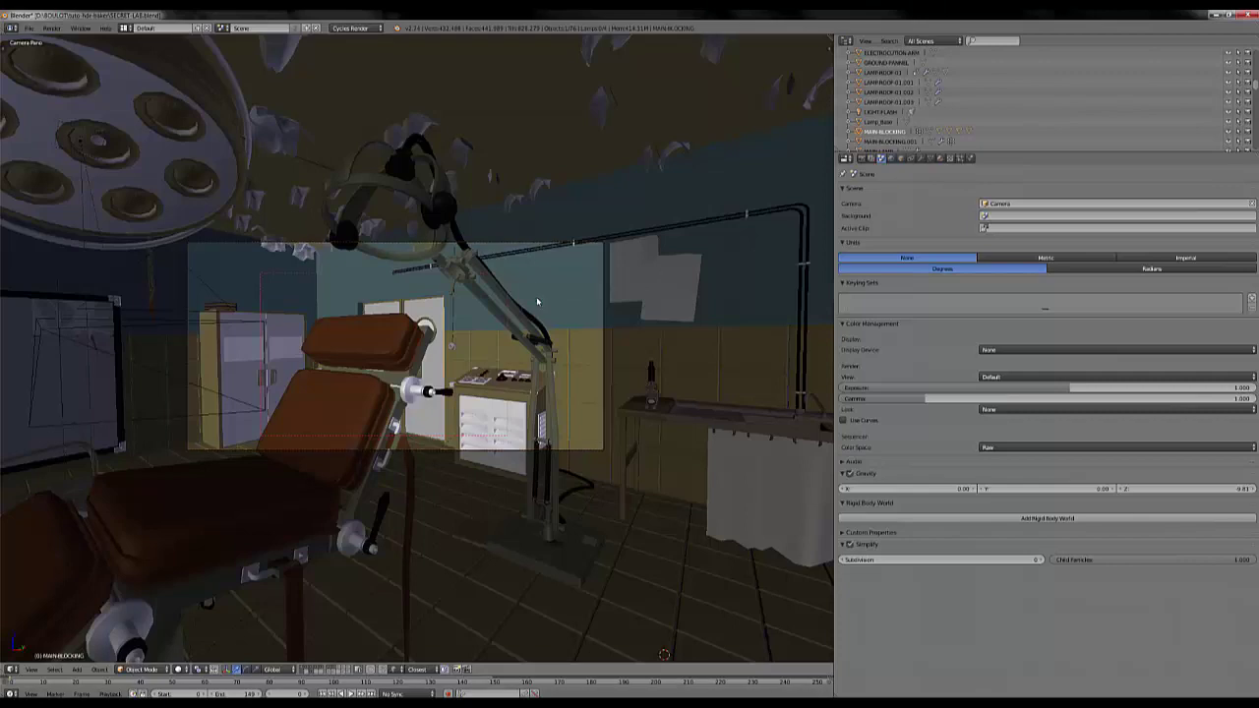
middle_drag(536, 296, 534, 421)
key(KP_5)
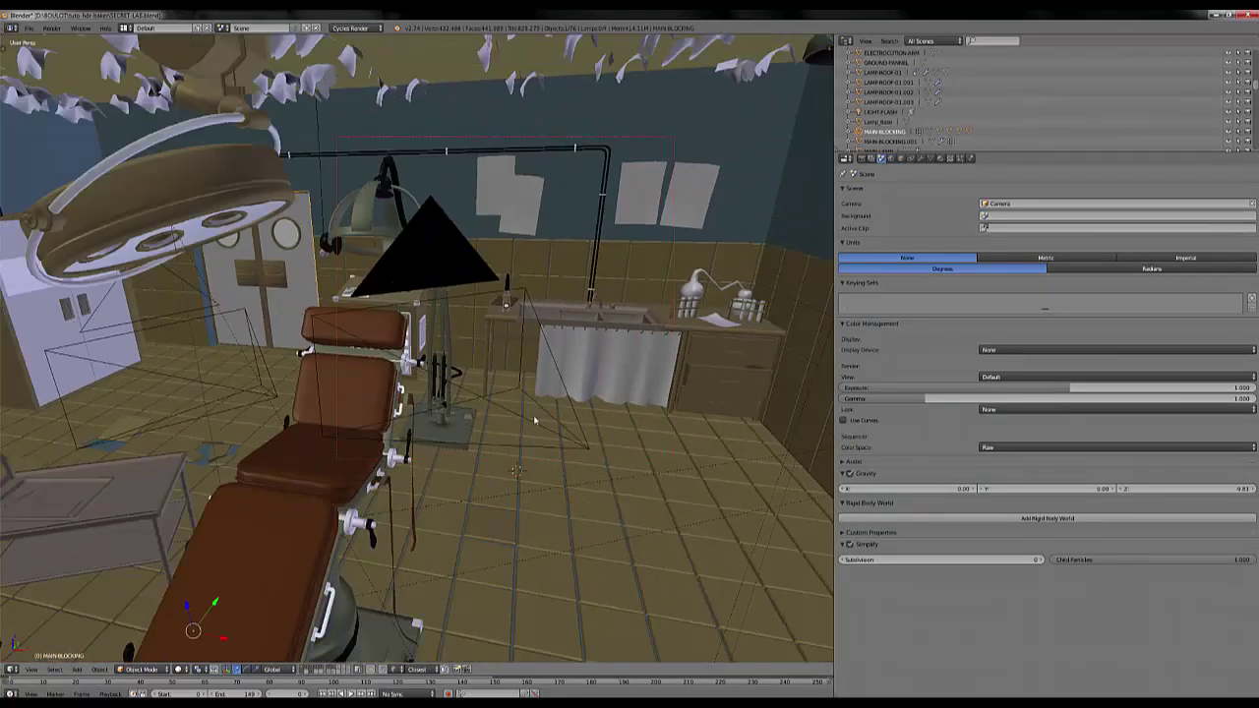
right_click(531, 425)
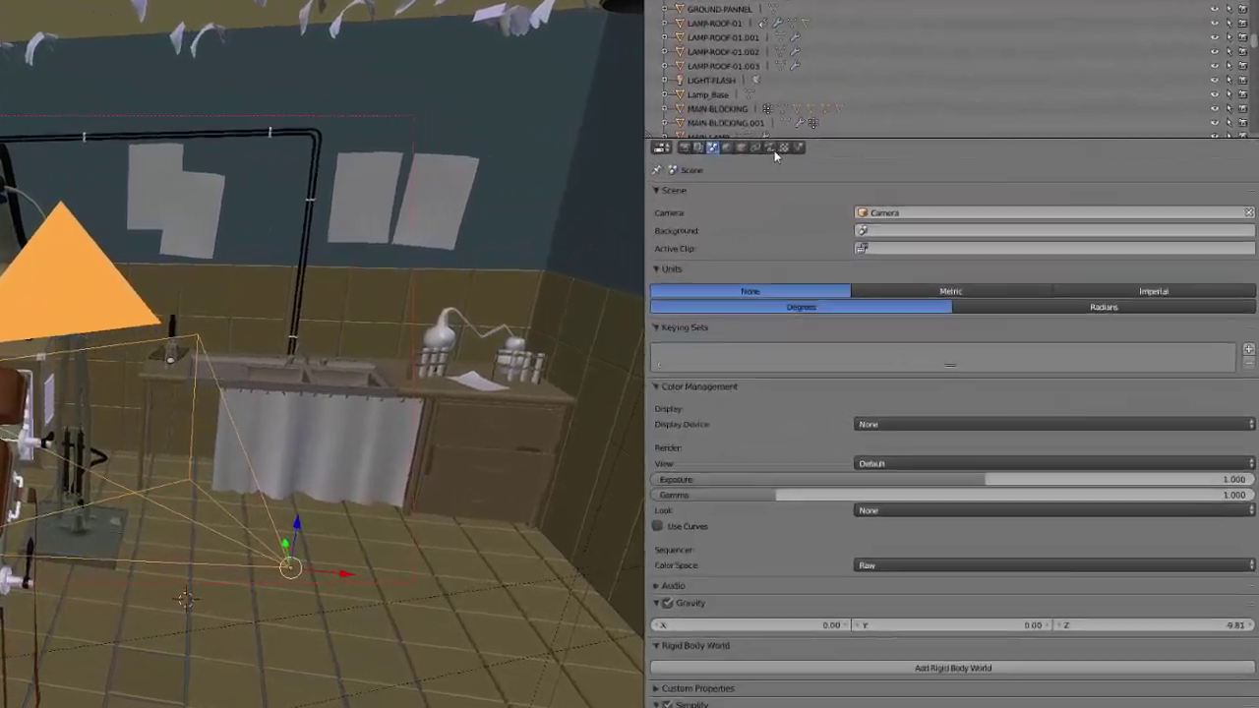
click(921, 157)
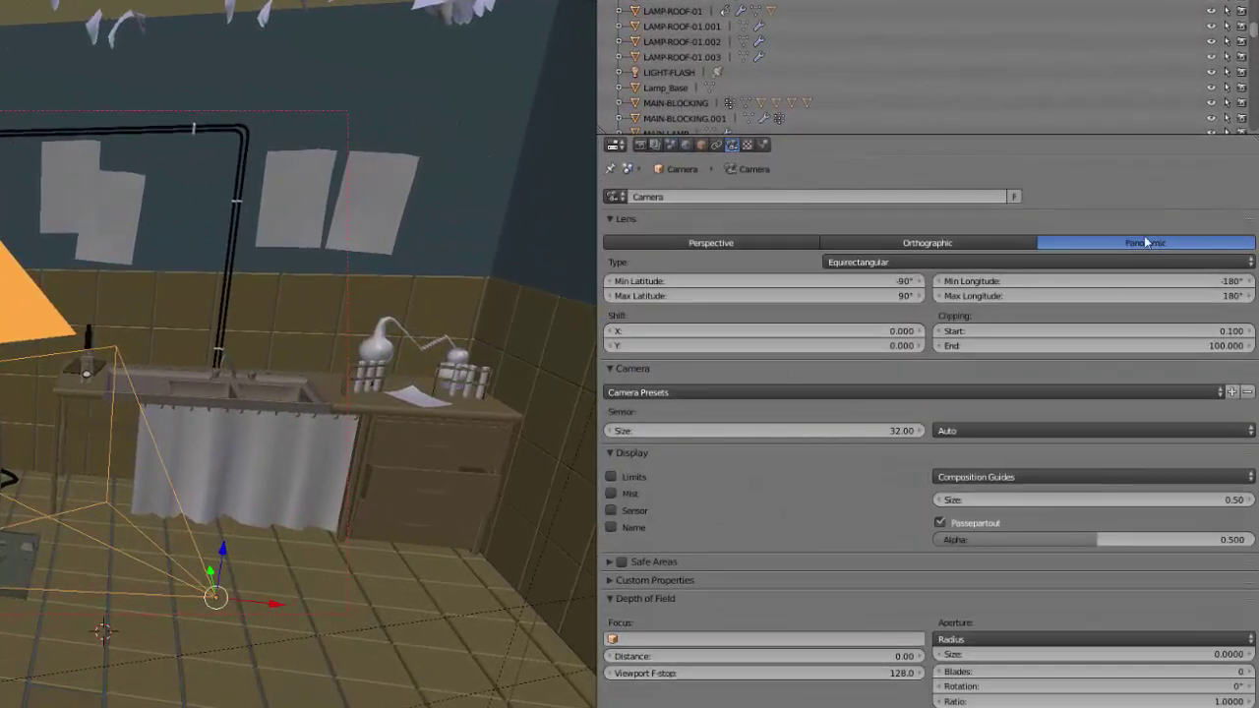
click(990, 262)
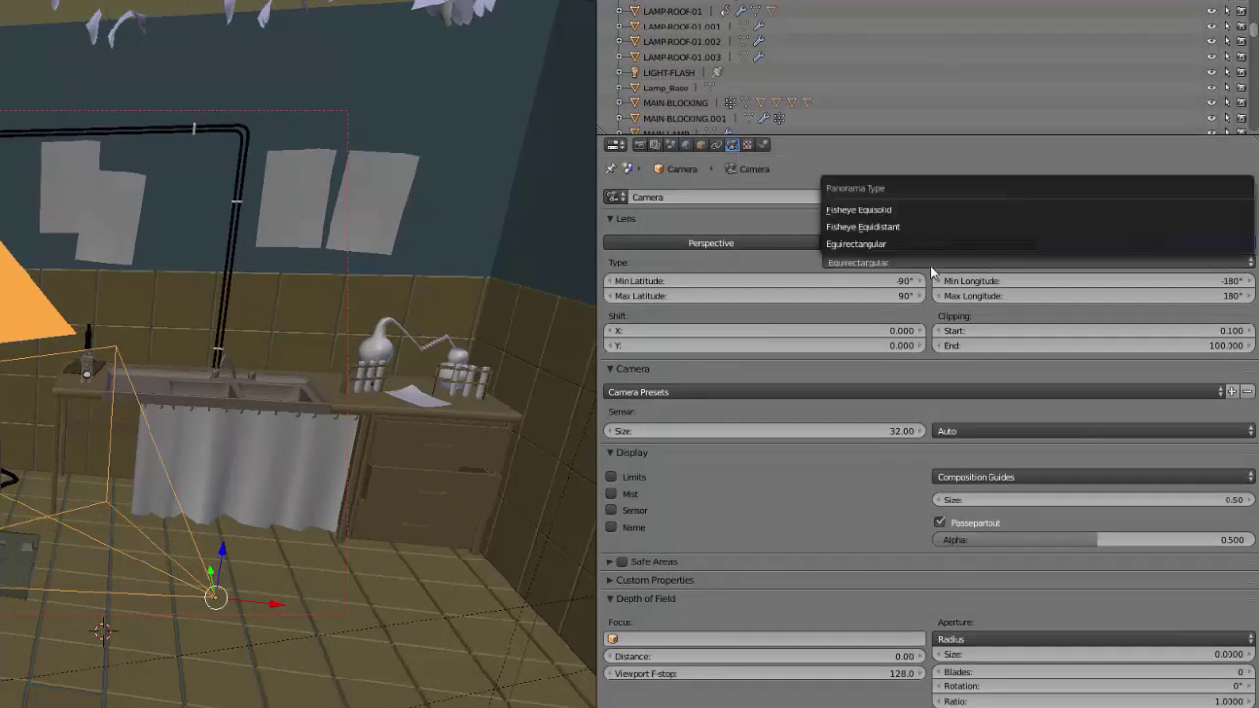
click(869, 246)
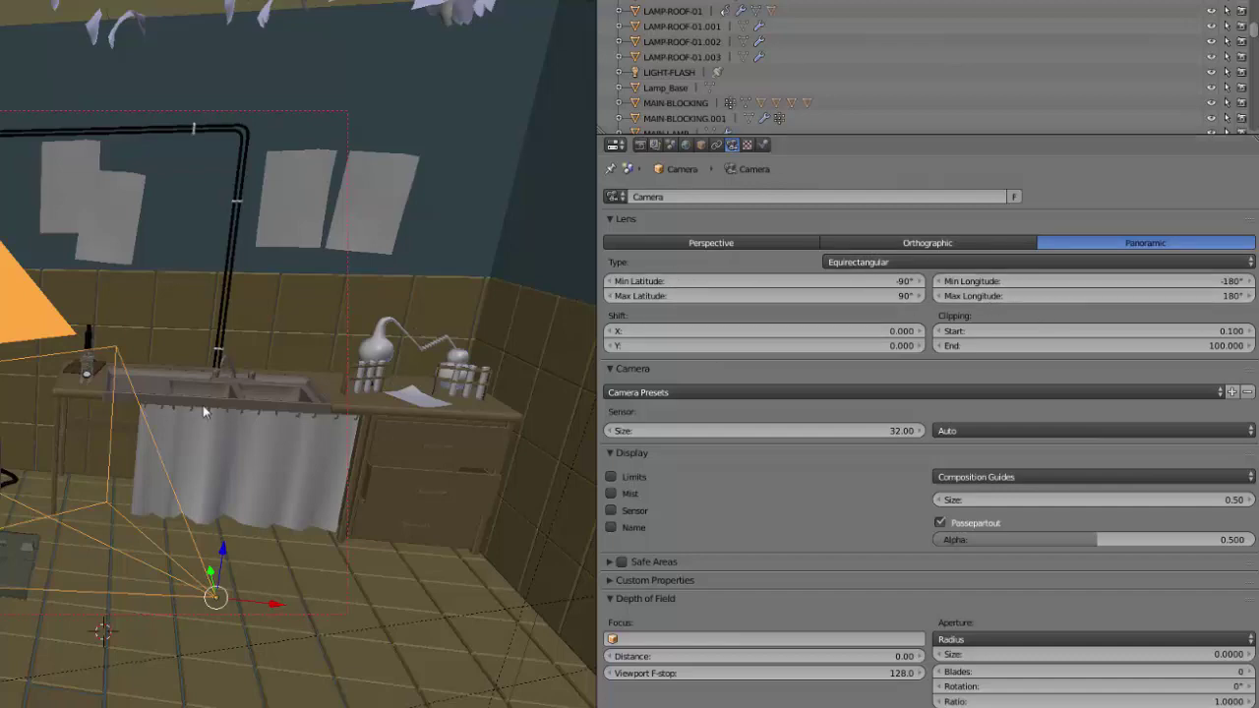
Step: Draw a render border around the whole camera frame and preview the panorama in rendered shading before returning to normal shading
key(KP_0)
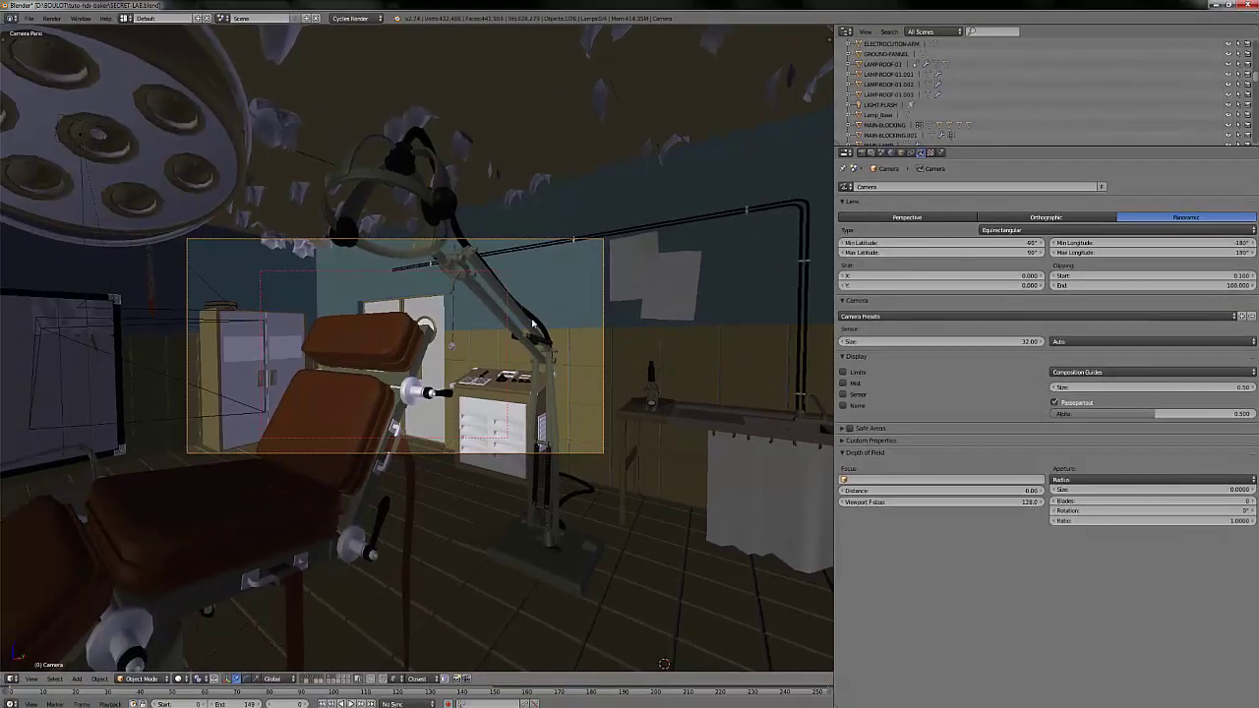
key(shift+z)
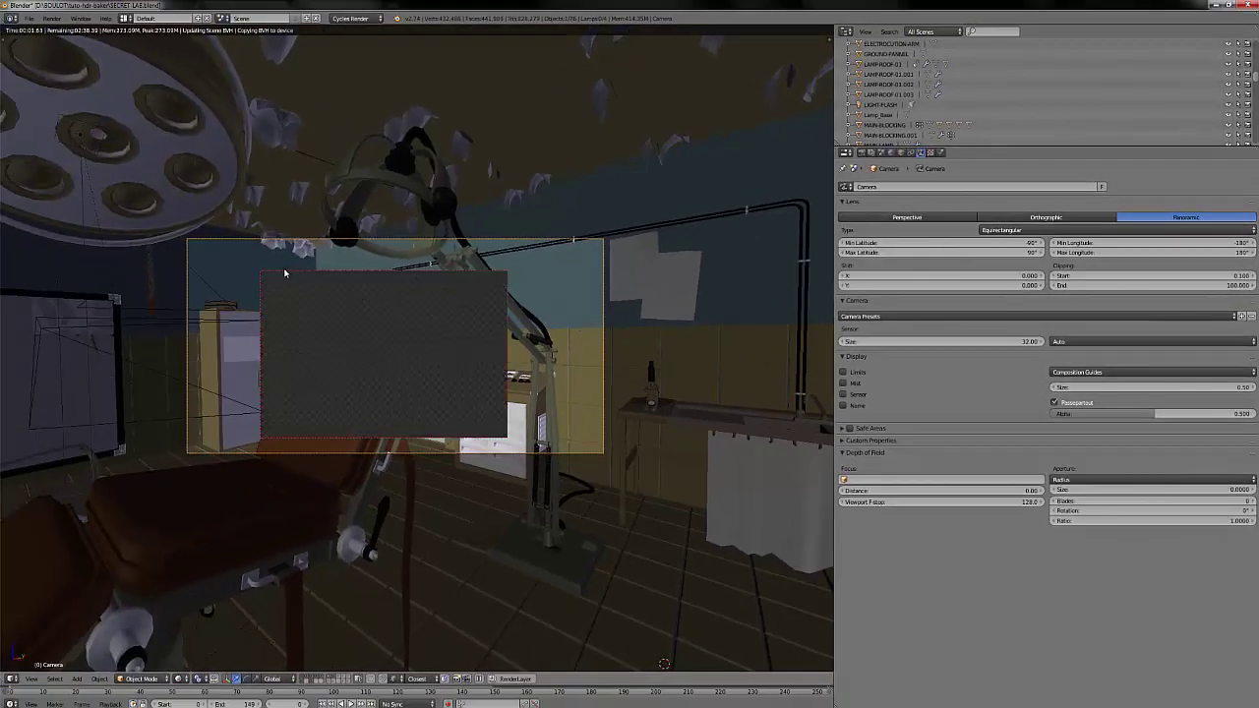
key(ctrl+b)
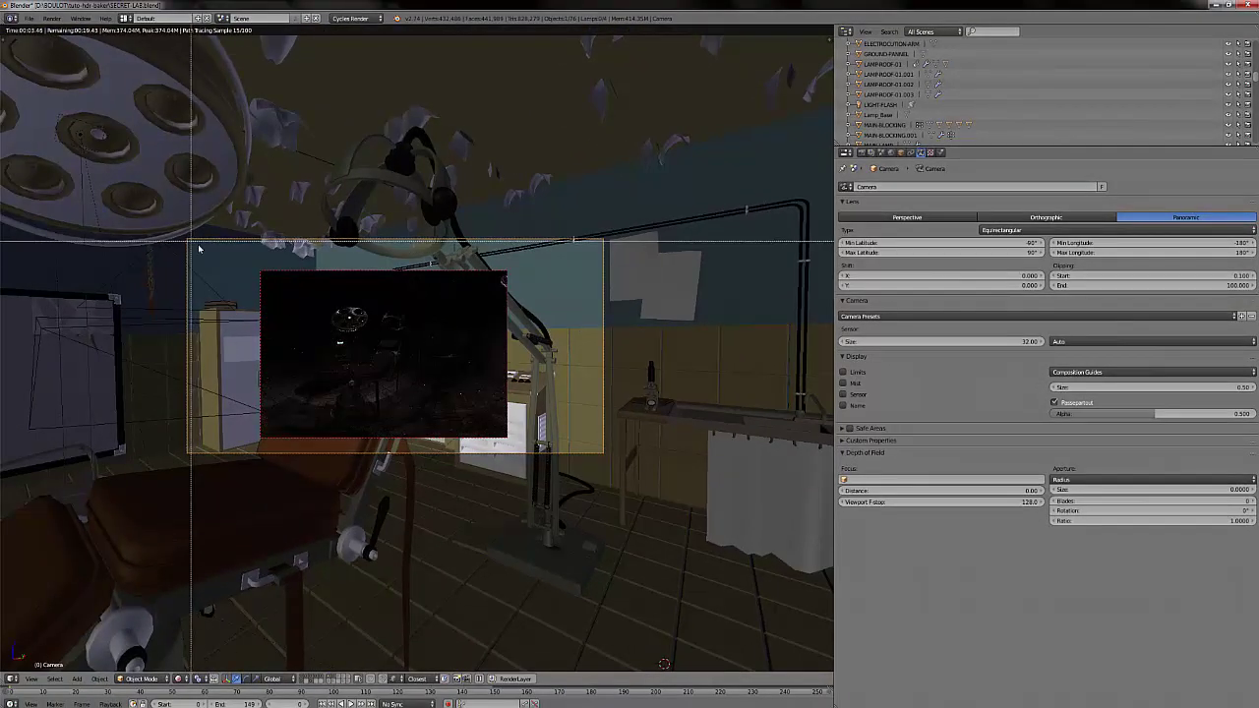
drag(191, 240, 600, 453)
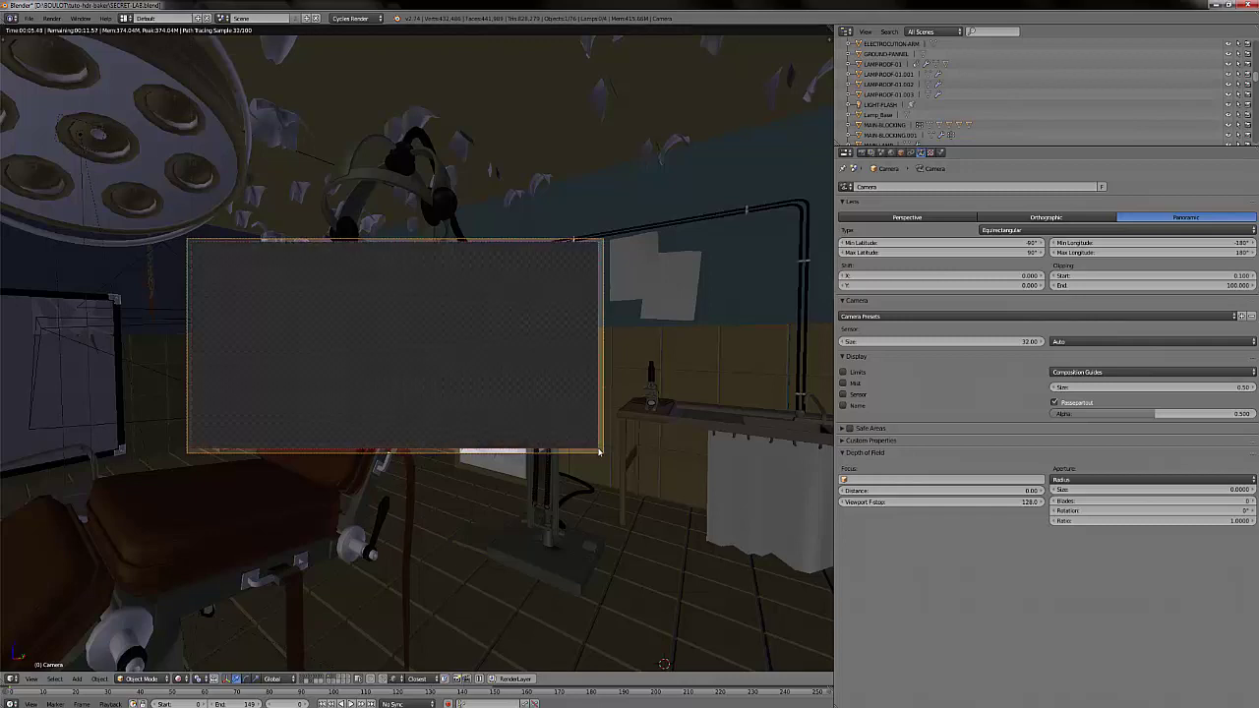
scroll(486, 423, up, 1)
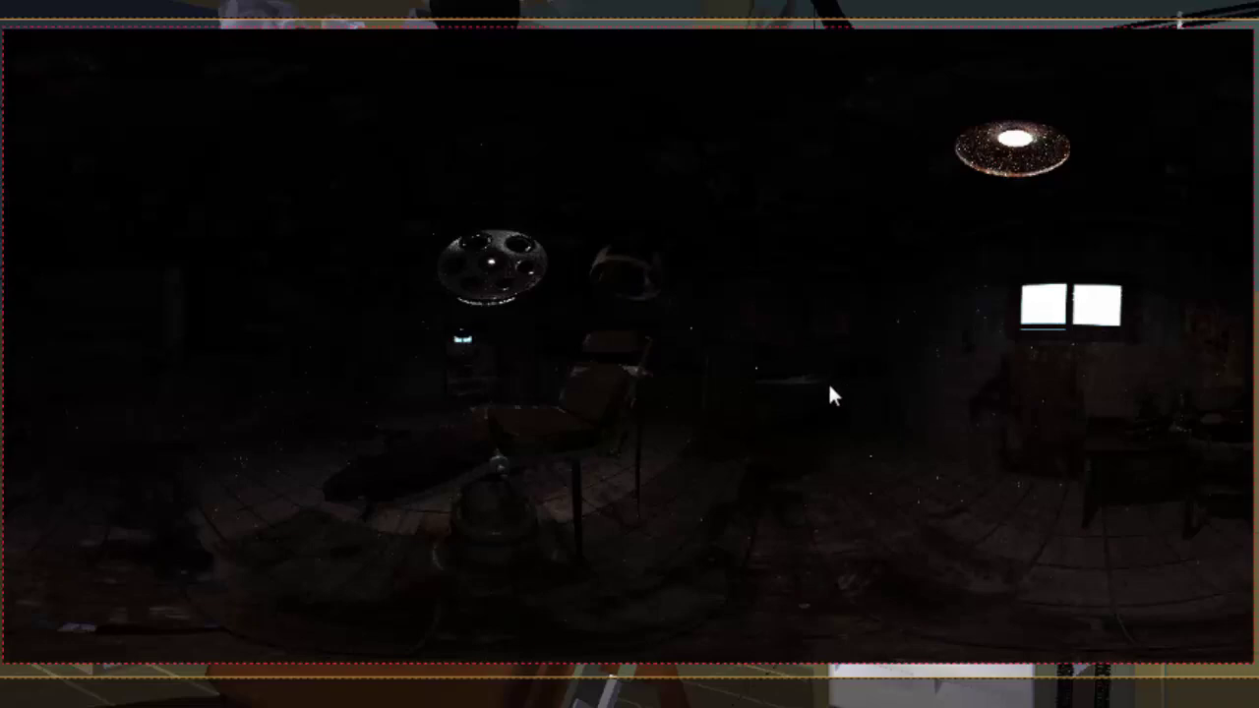
key(shift+z)
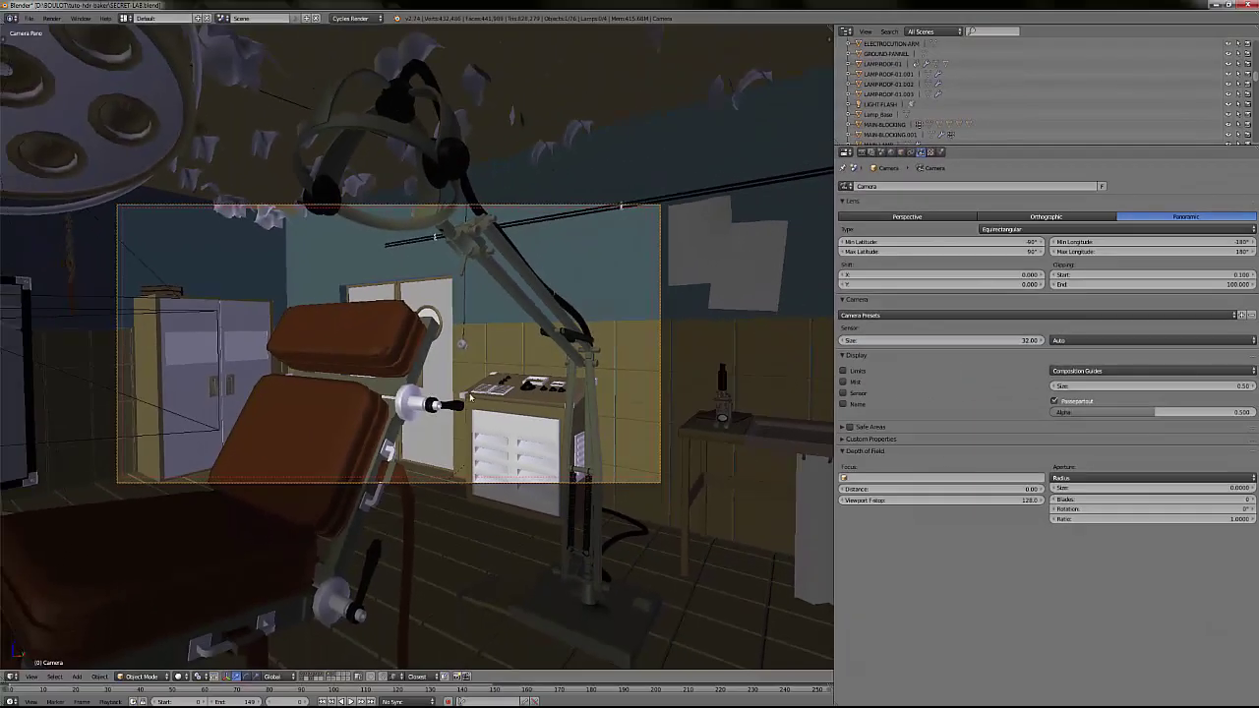
Step: Show the compositing nodes in the Node Editor in place of the 3D view and nudge the Normalize and Mix nodes
click(12, 677)
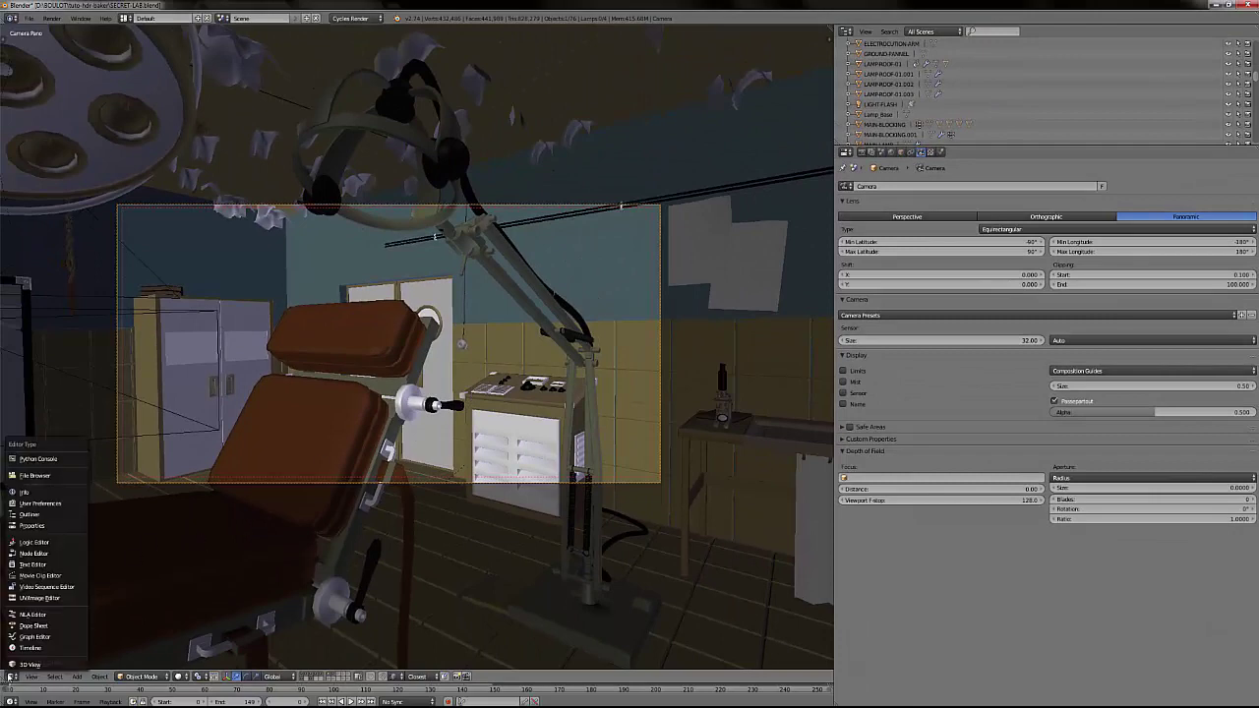
click(43, 555)
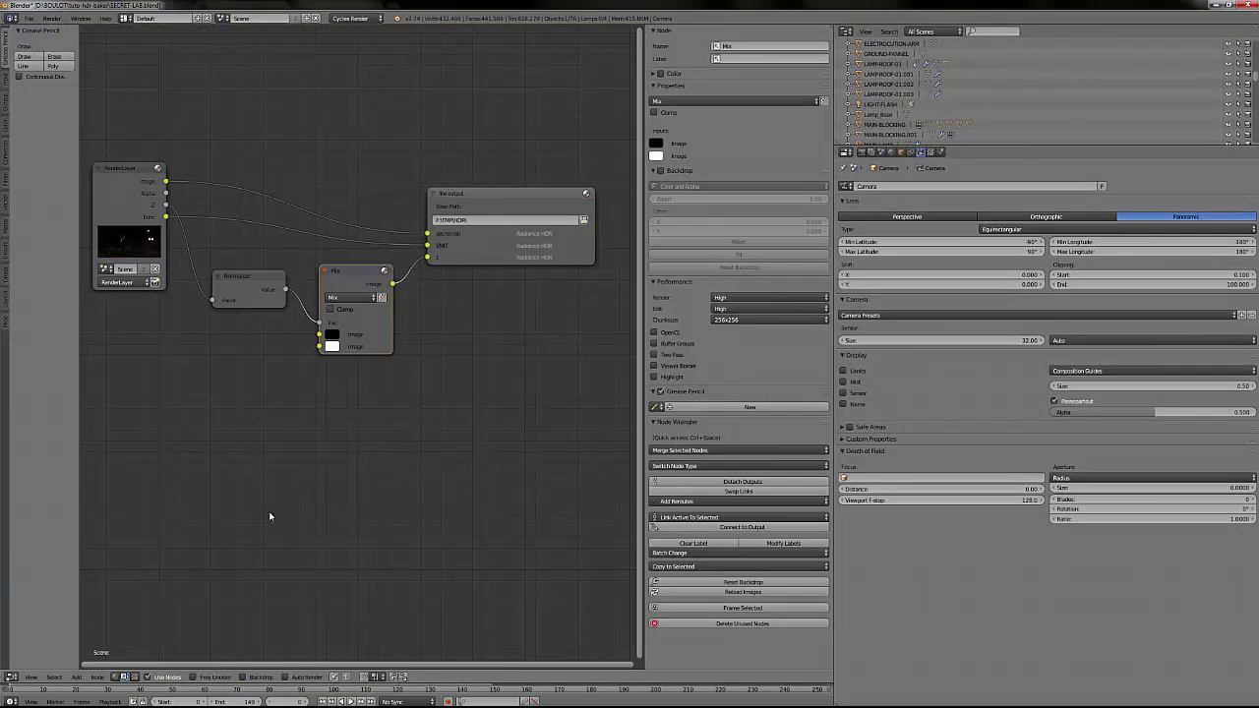
scroll(270, 514, down, 1)
middle_drag(275, 486, 342, 487)
scroll(342, 487, up, 1)
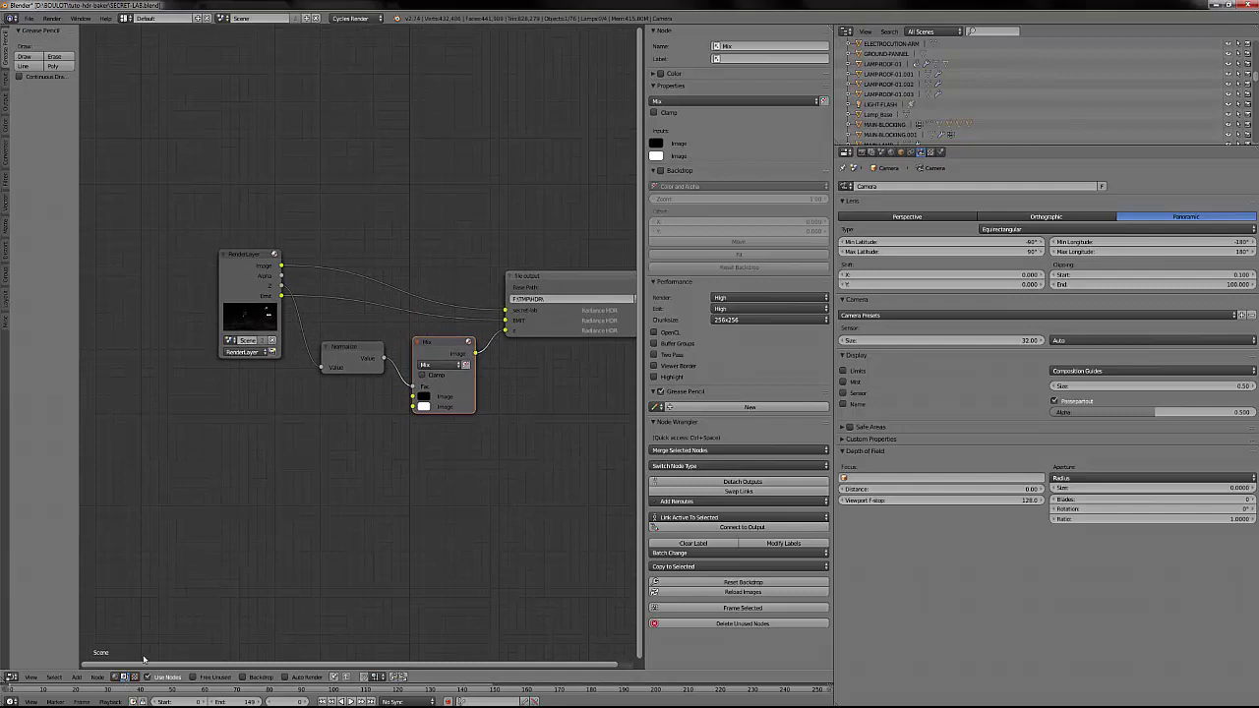
scroll(424, 427, up, 1)
middle_drag(425, 427, 368, 420)
drag(316, 354, 317, 376)
click(397, 341)
drag(397, 341, 390, 332)
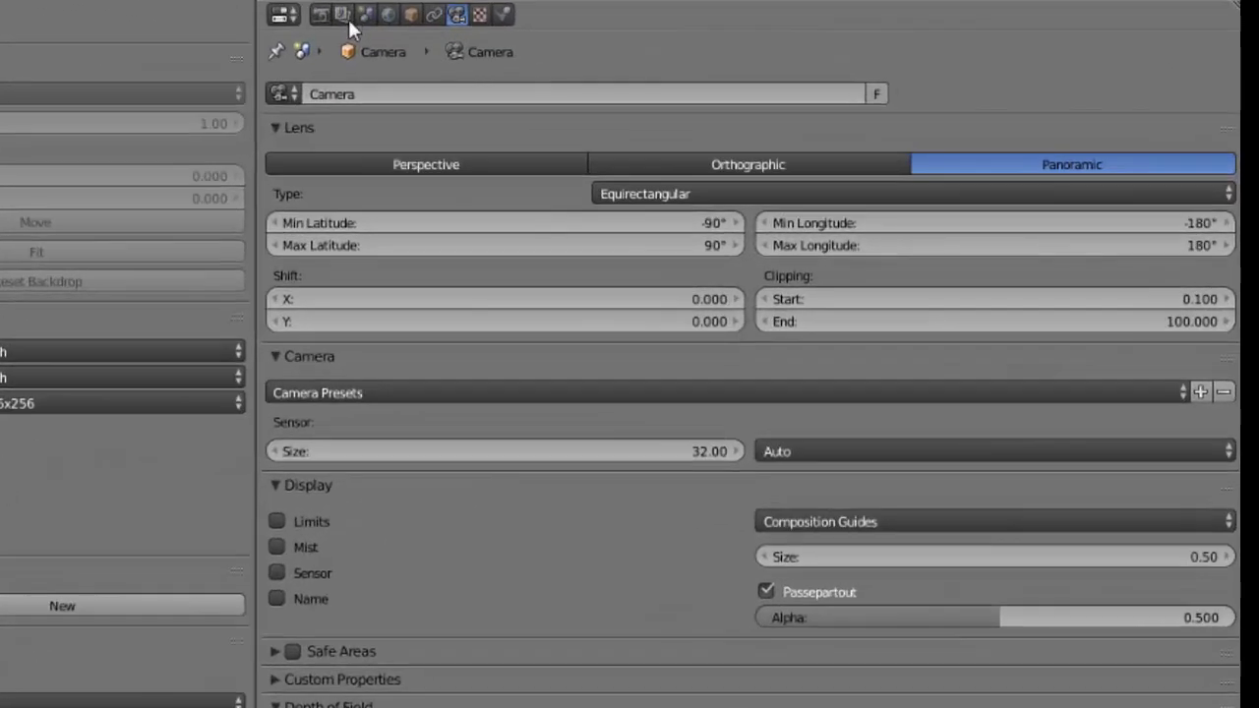
Step: Open the render layer settings and examine the enabled passes alongside the compositing nodes that use them
click(347, 17)
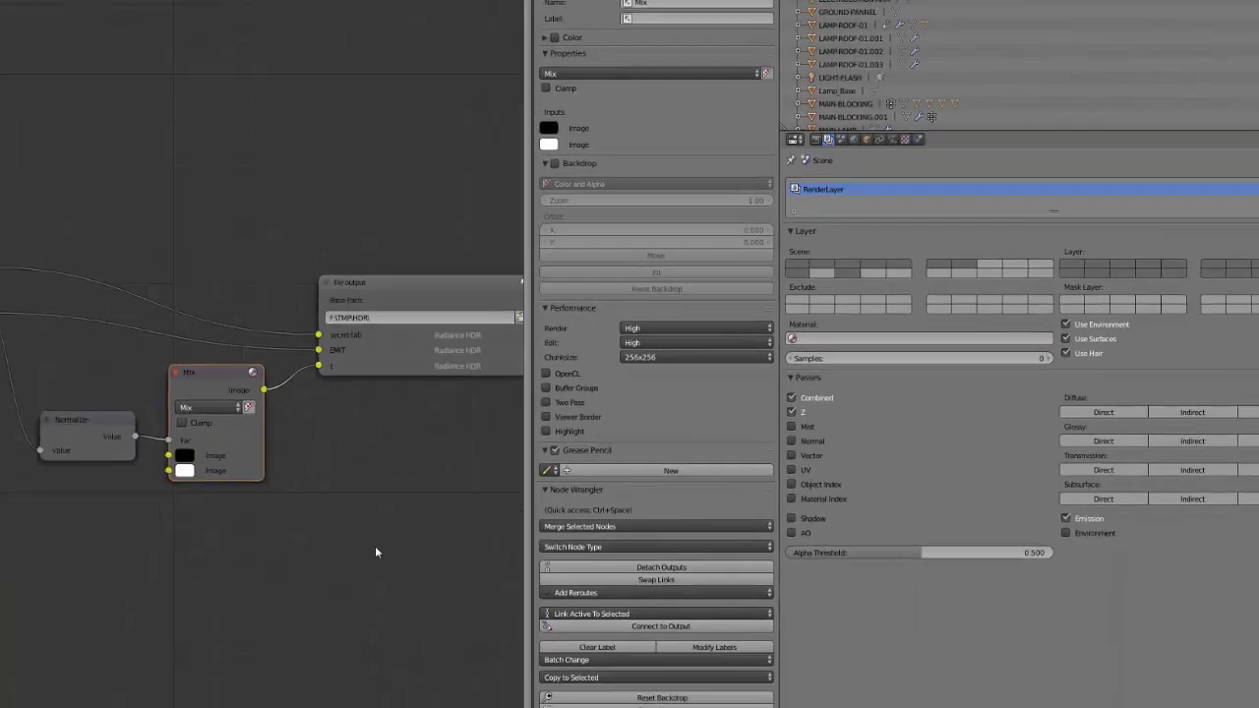
middle_drag(375, 545, 331, 534)
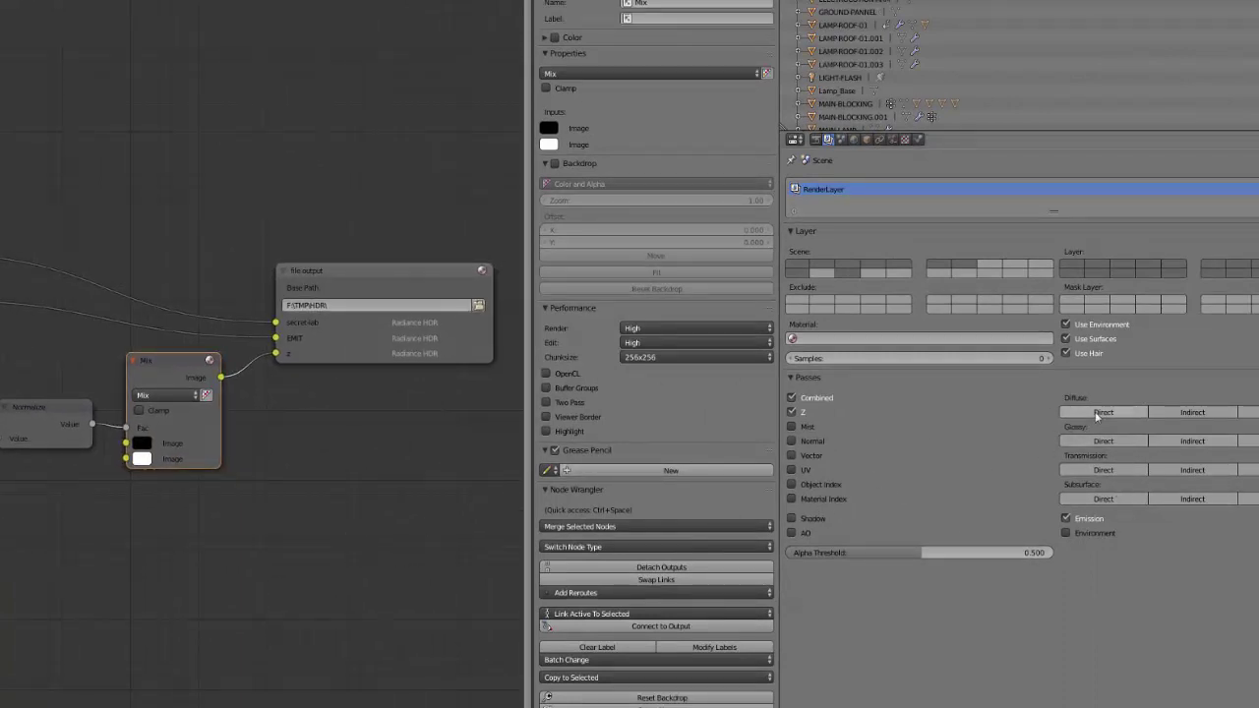
scroll(215, 571, up, 1)
middle_drag(162, 565, 185, 574)
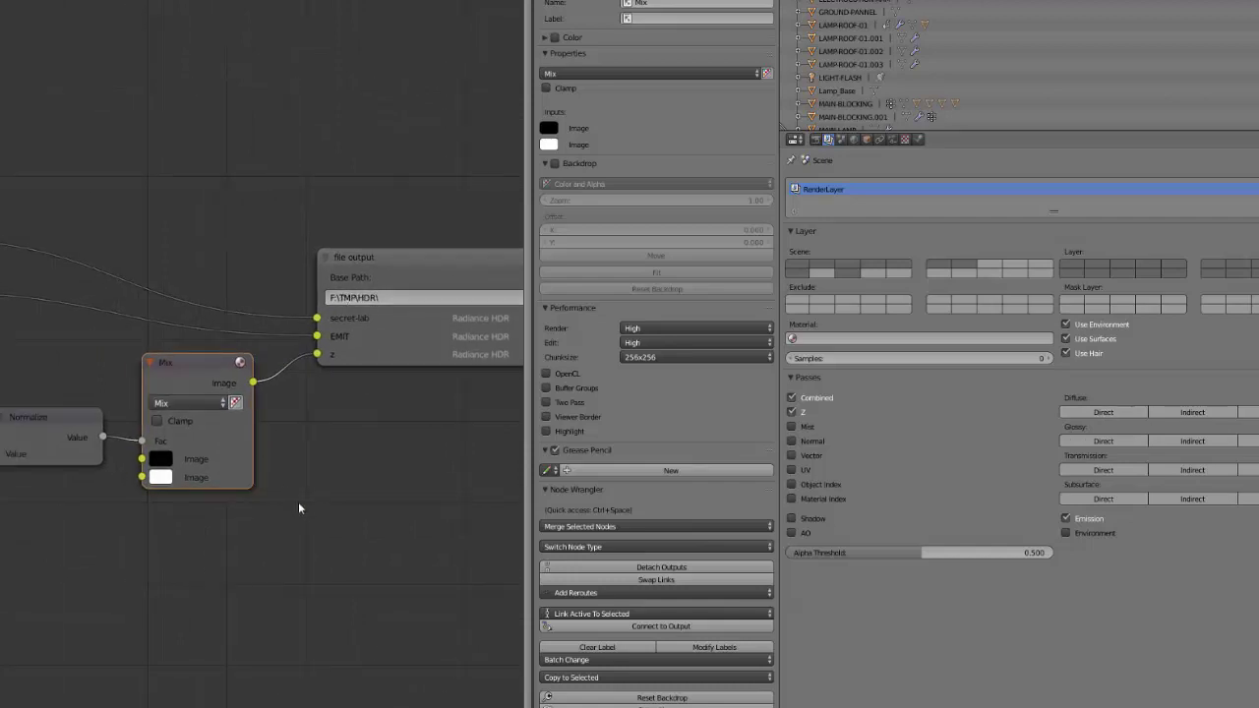
scroll(260, 518, down, 2)
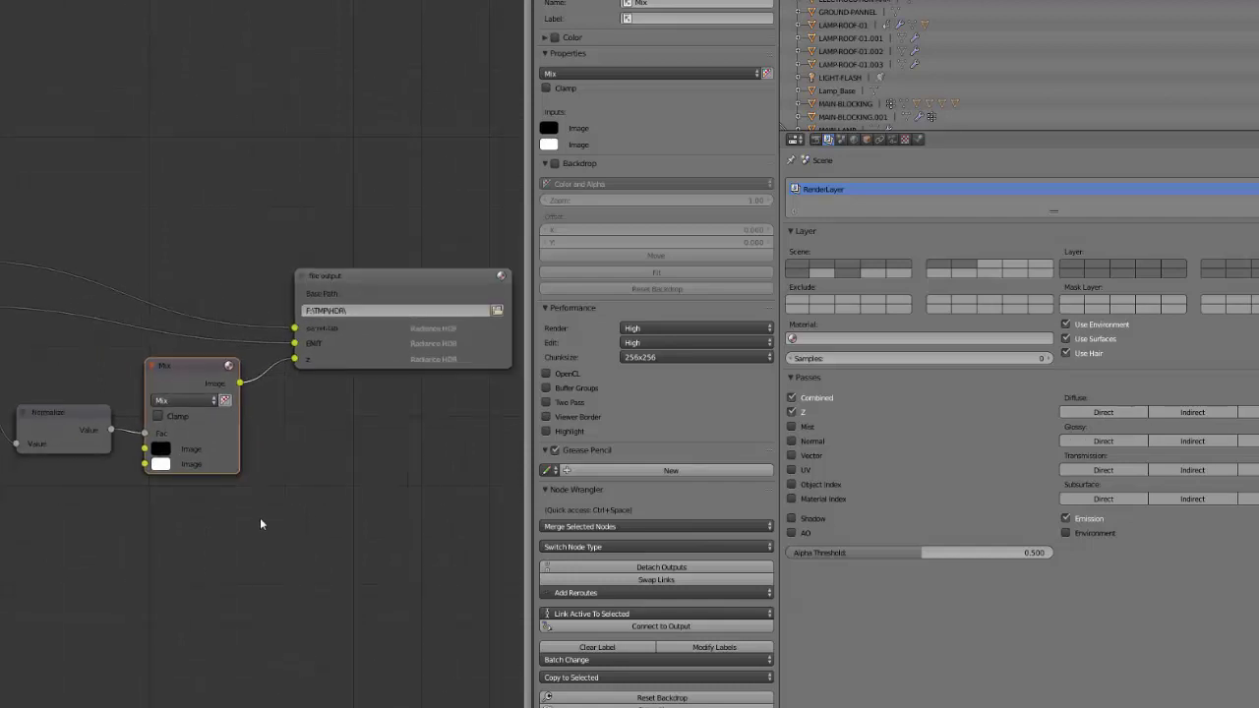
middle_drag(246, 532, 269, 546)
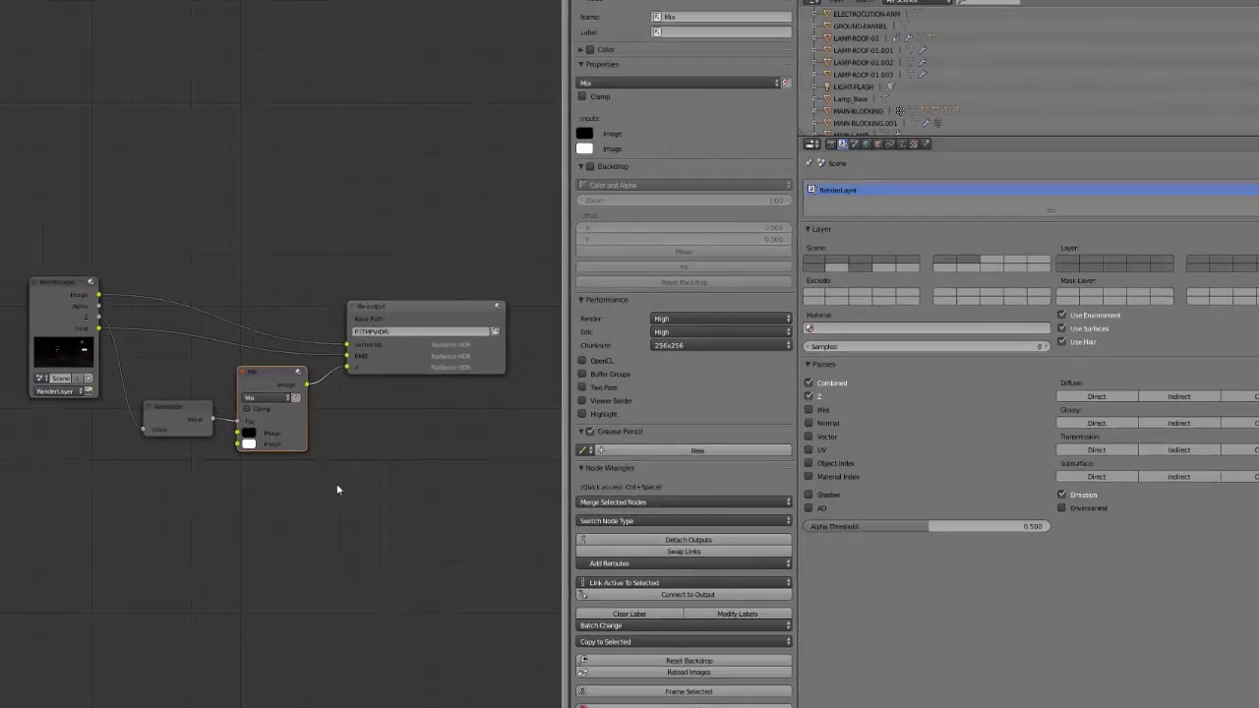
key(Home)
middle_drag(365, 401, 413, 384)
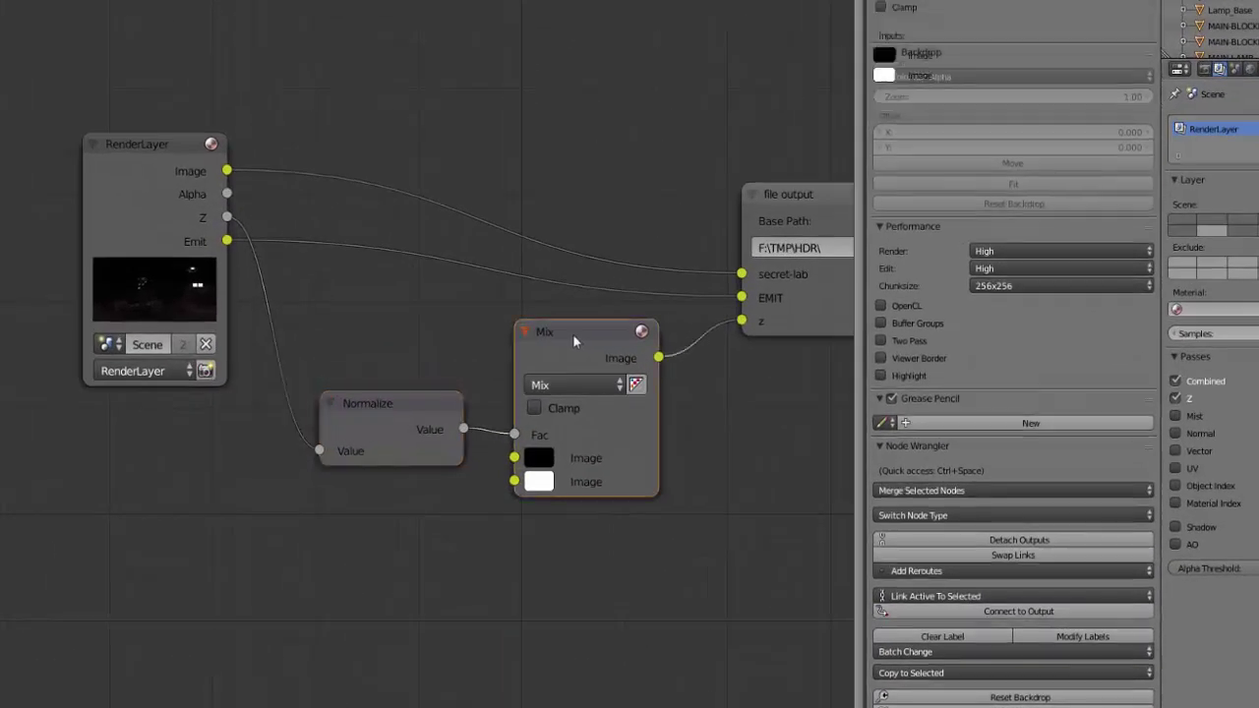
Step: Shift the Mix, Normalize and RenderLayer nodes slightly and review their links to the file output node
drag(572, 334, 563, 335)
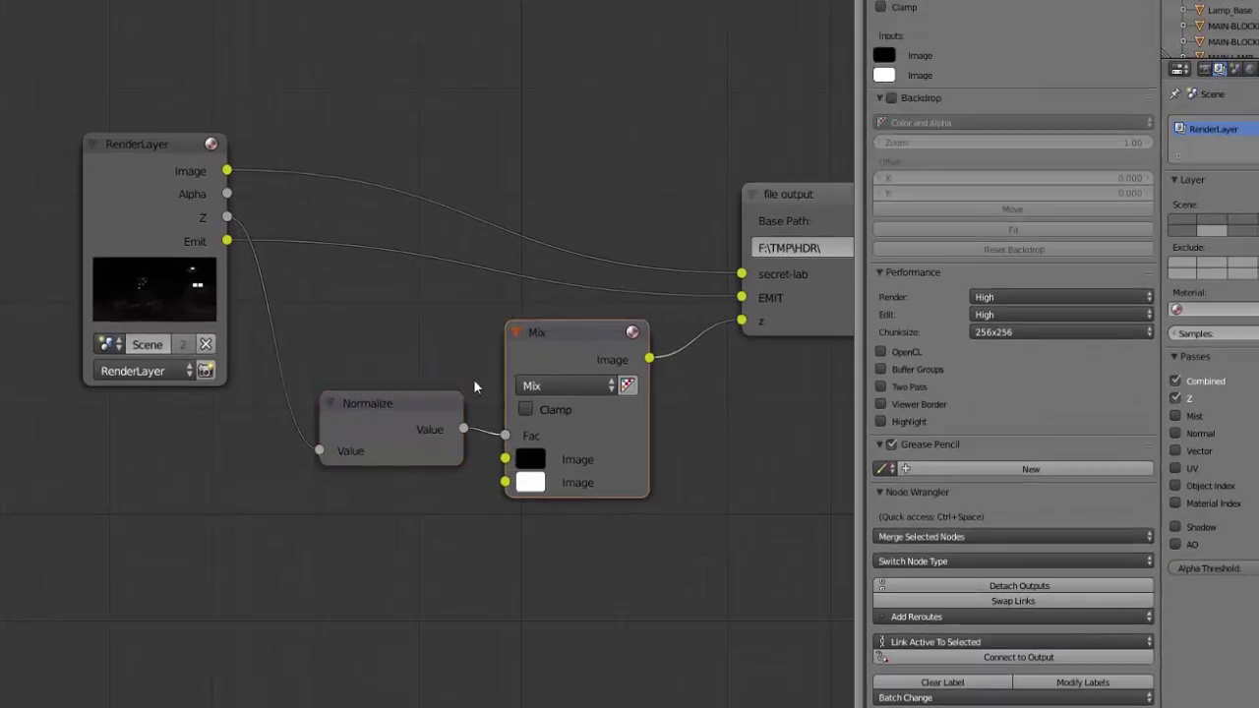
drag(414, 410, 404, 412)
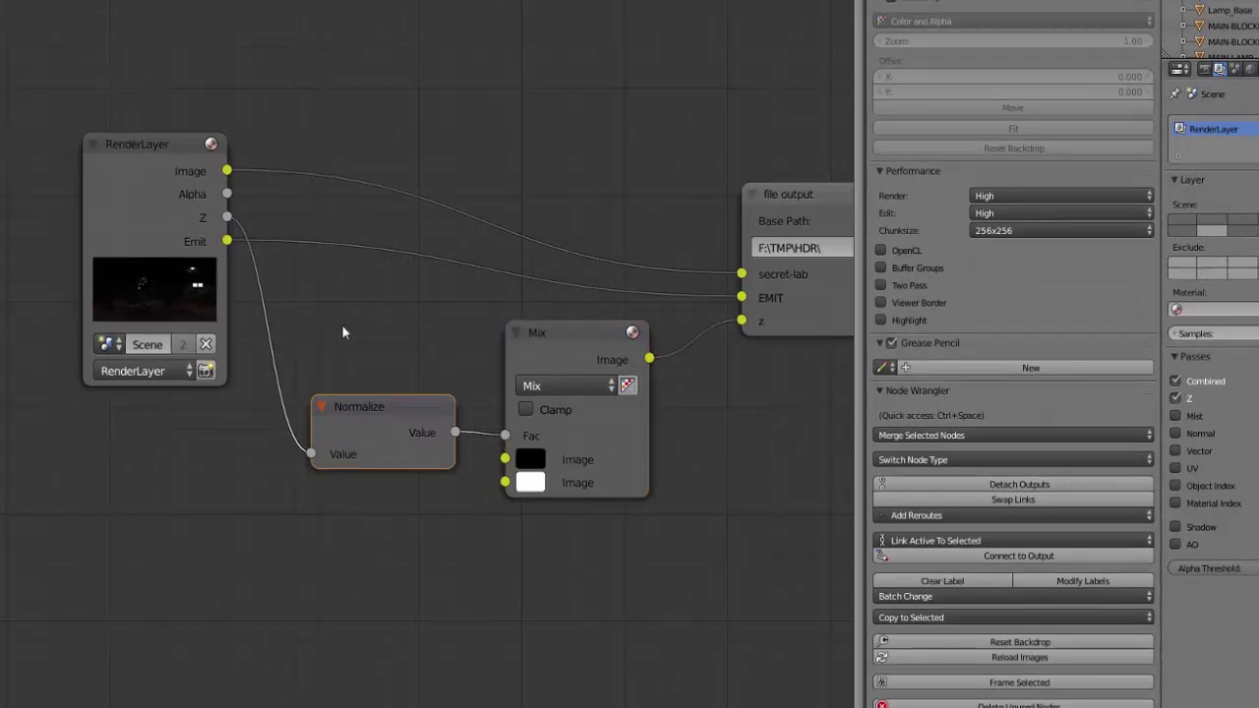
drag(164, 155, 142, 150)
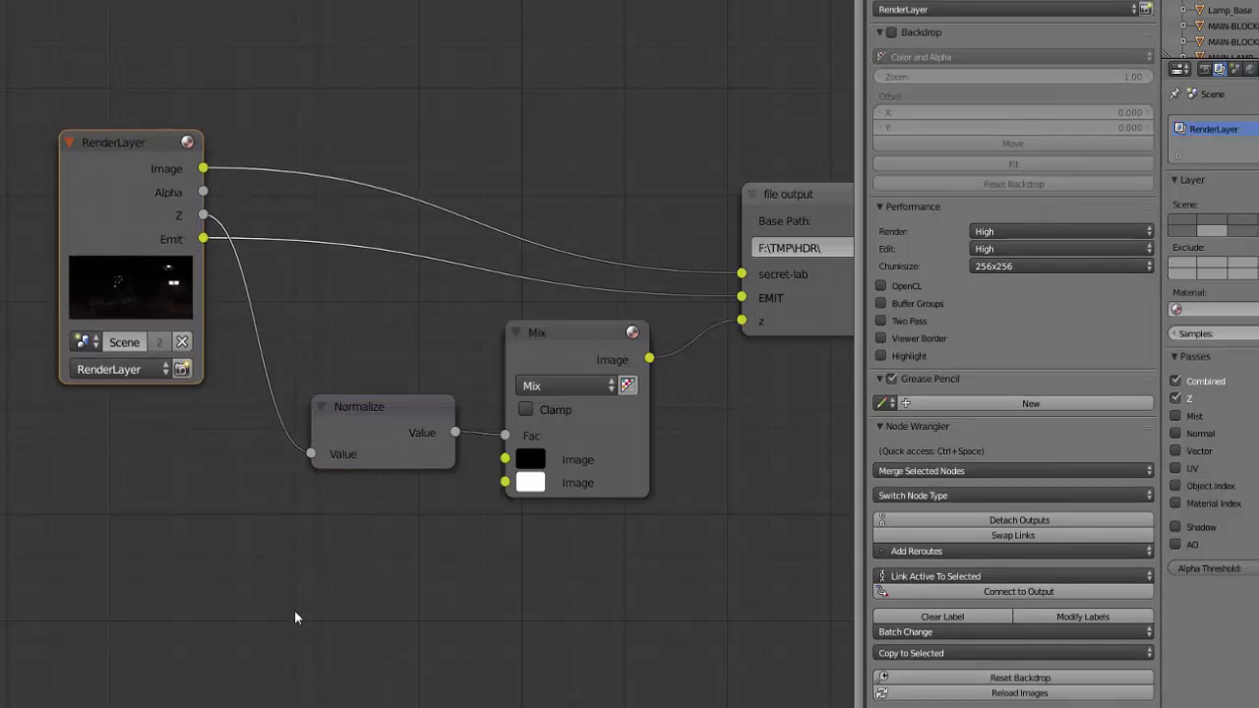
middle_drag(705, 479, 580, 470)
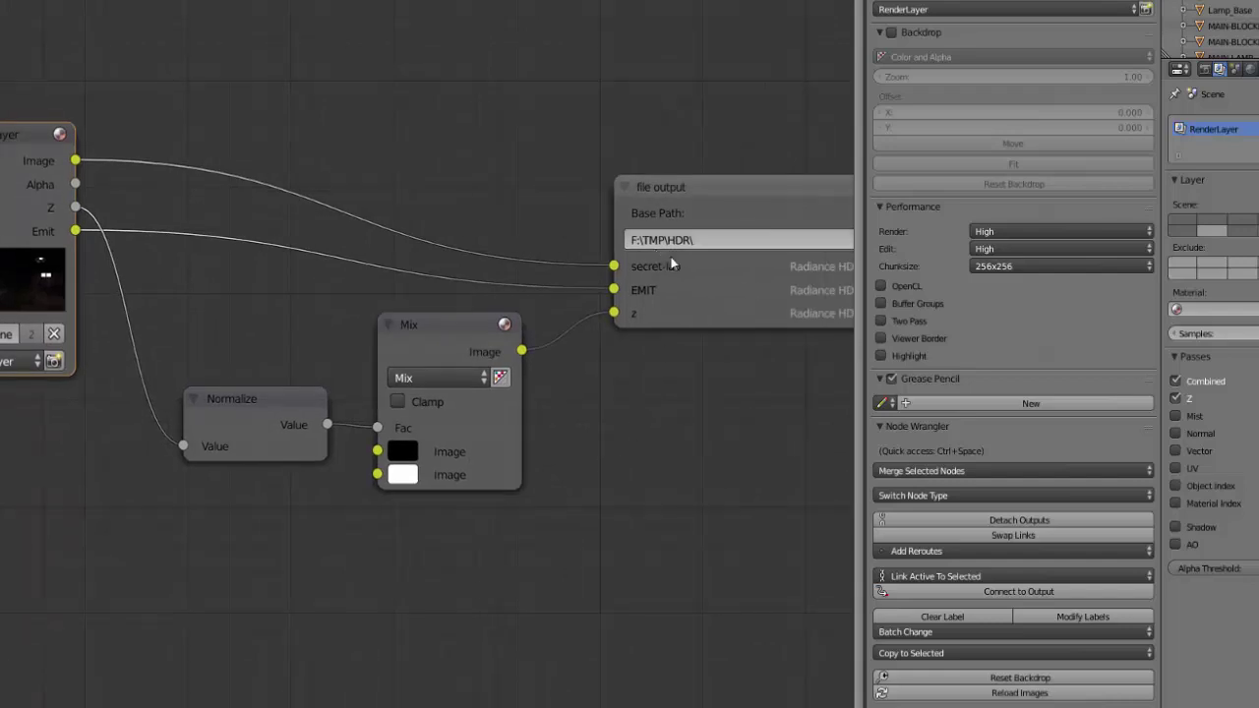
middle_drag(515, 511, 640, 525)
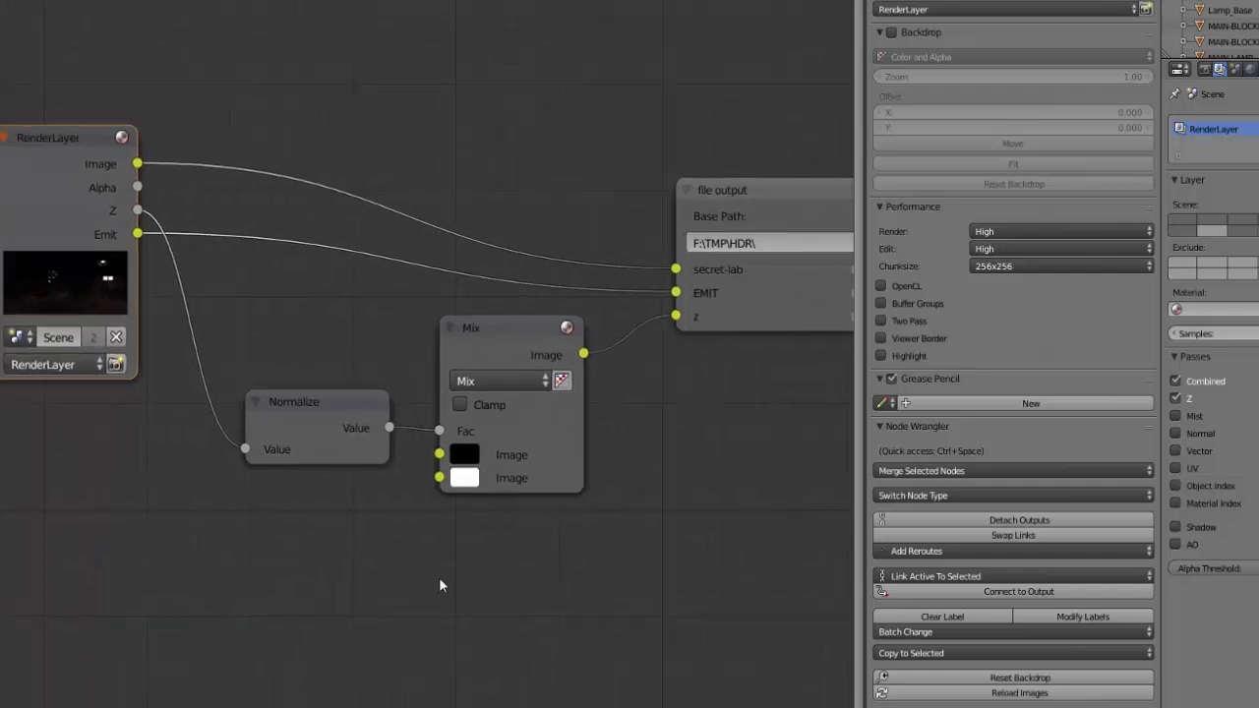
middle_drag(343, 560, 448, 560)
click(457, 421)
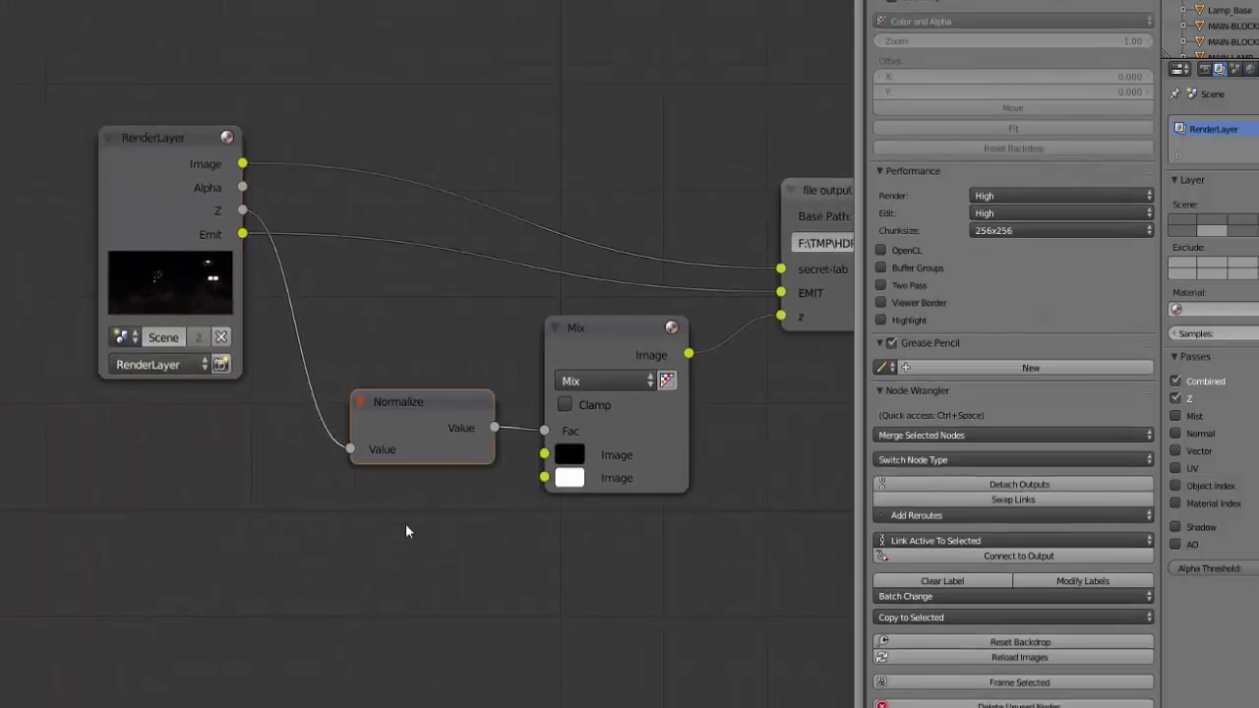
key(shift+a)
mouse_move(407, 529)
mouse_move(405, 572)
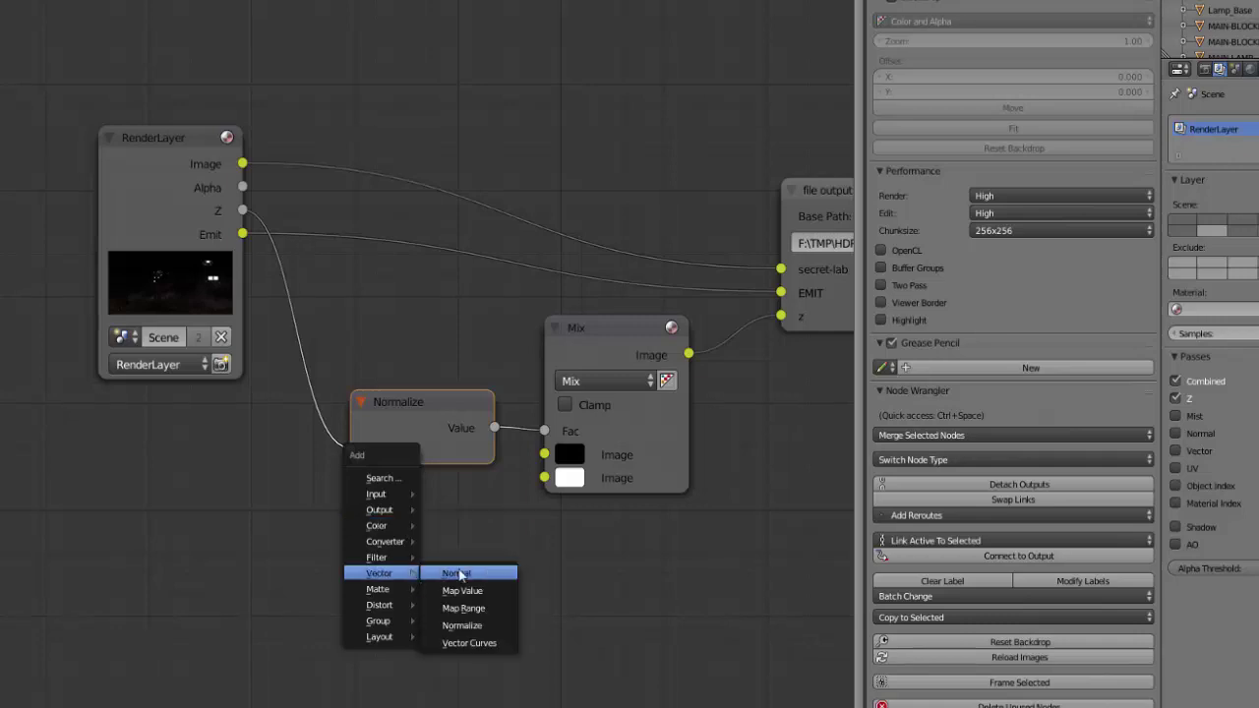
click(471, 630)
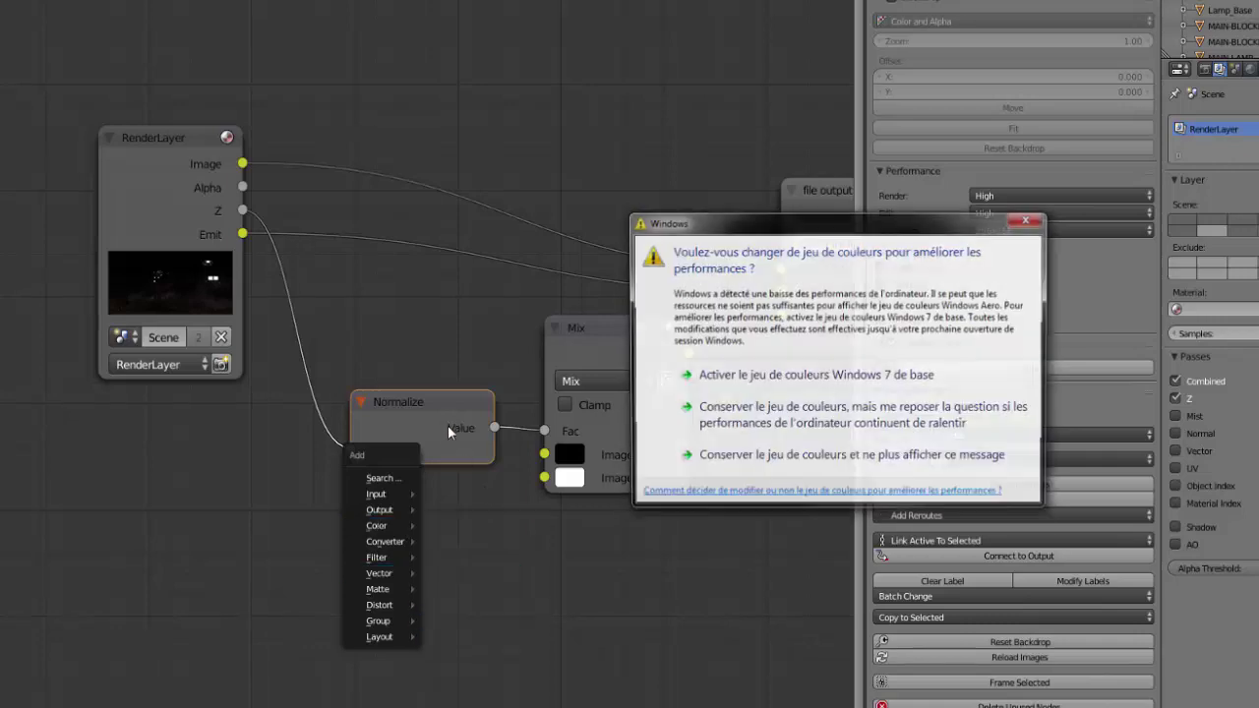
click(1028, 221)
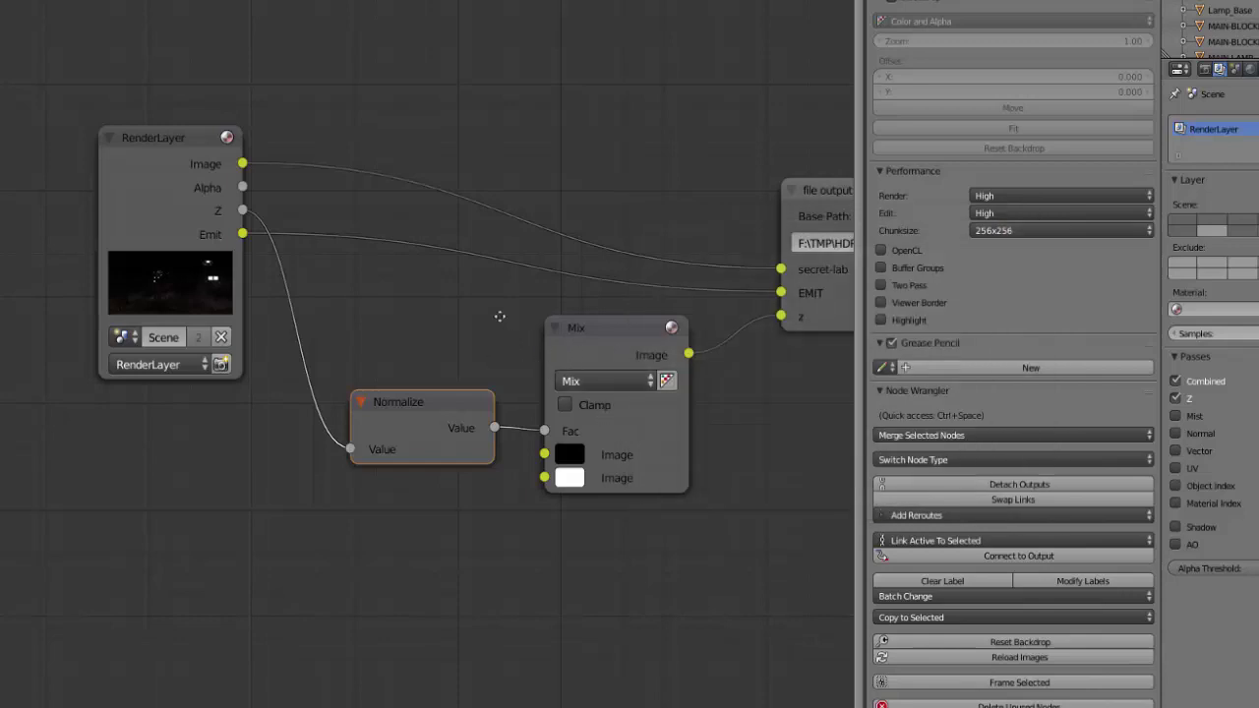
Step: Select the Mix node and inspect its black and white image inputs
middle_drag(499, 316, 420, 300)
click(496, 425)
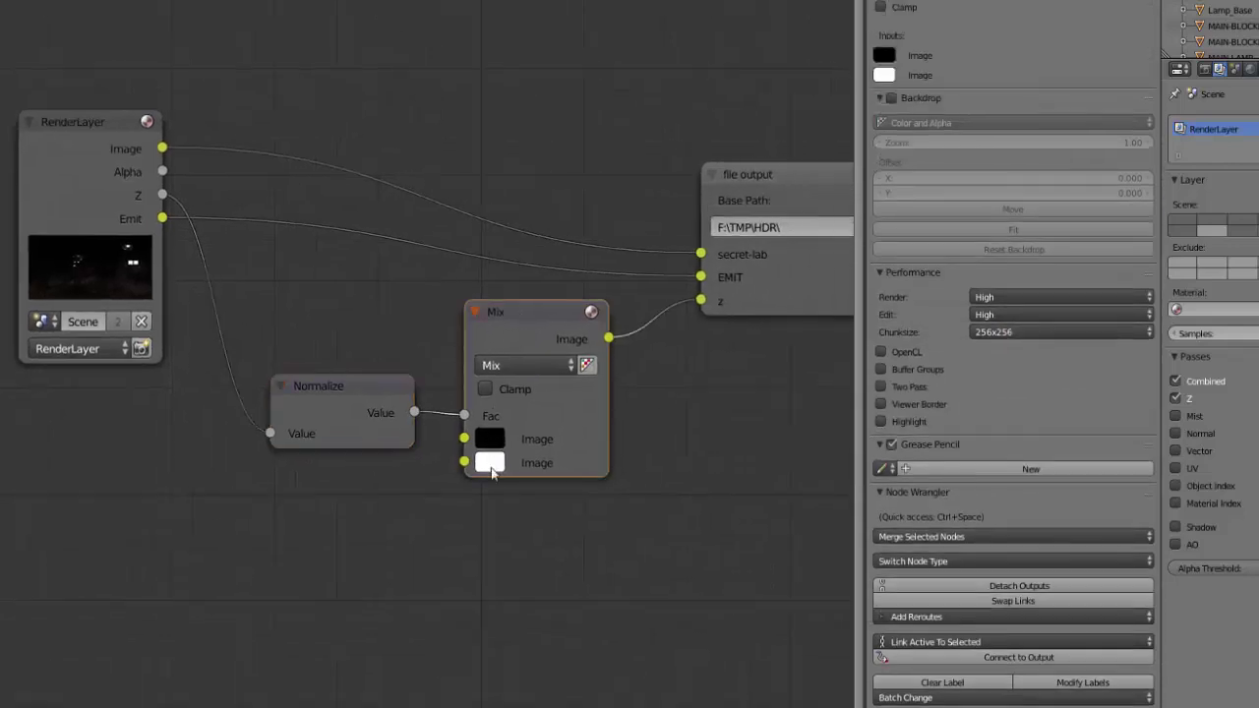
click(498, 438)
click(497, 470)
Step: Show the Render Result in the UV/Image Editor and examine the whole rendered panorama
click(10, 678)
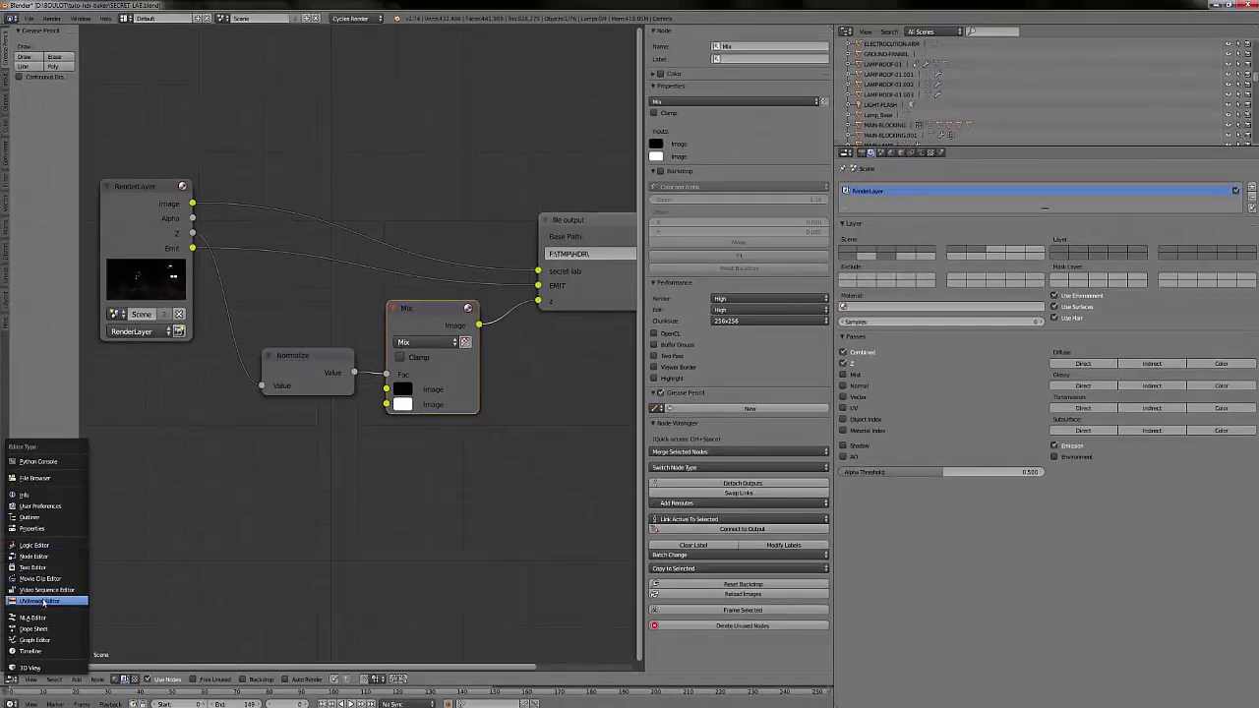
click(41, 600)
key(shift+Home)
mouse_move(644, 401)
middle_down()
mouse_move(497, 397)
mouse_move(650, 385)
middle_up()
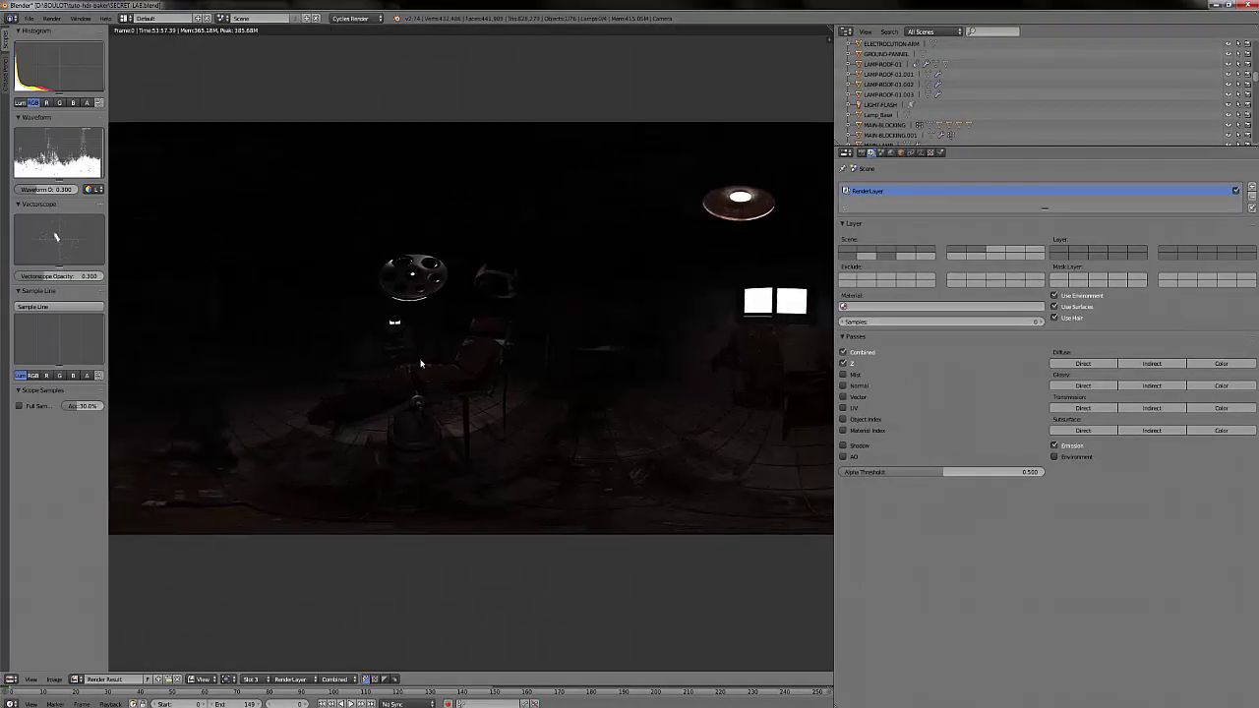
scroll(420, 364, down, 2)
middle_drag(394, 399, 397, 417)
scroll(540, 401, up, 2)
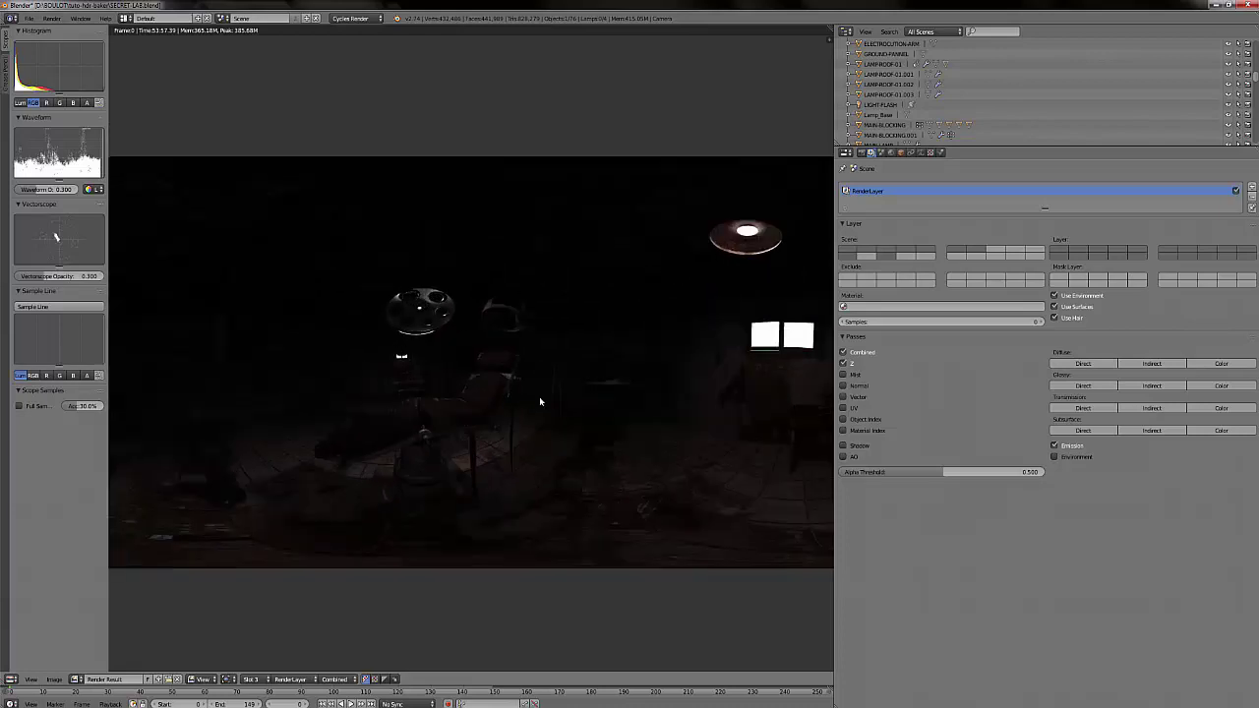
Step: Examine the combined render pass of the panorama, including the lamps, the chair and the bright windows
middle_drag(674, 231, 597, 234)
scroll(452, 418, down, 2)
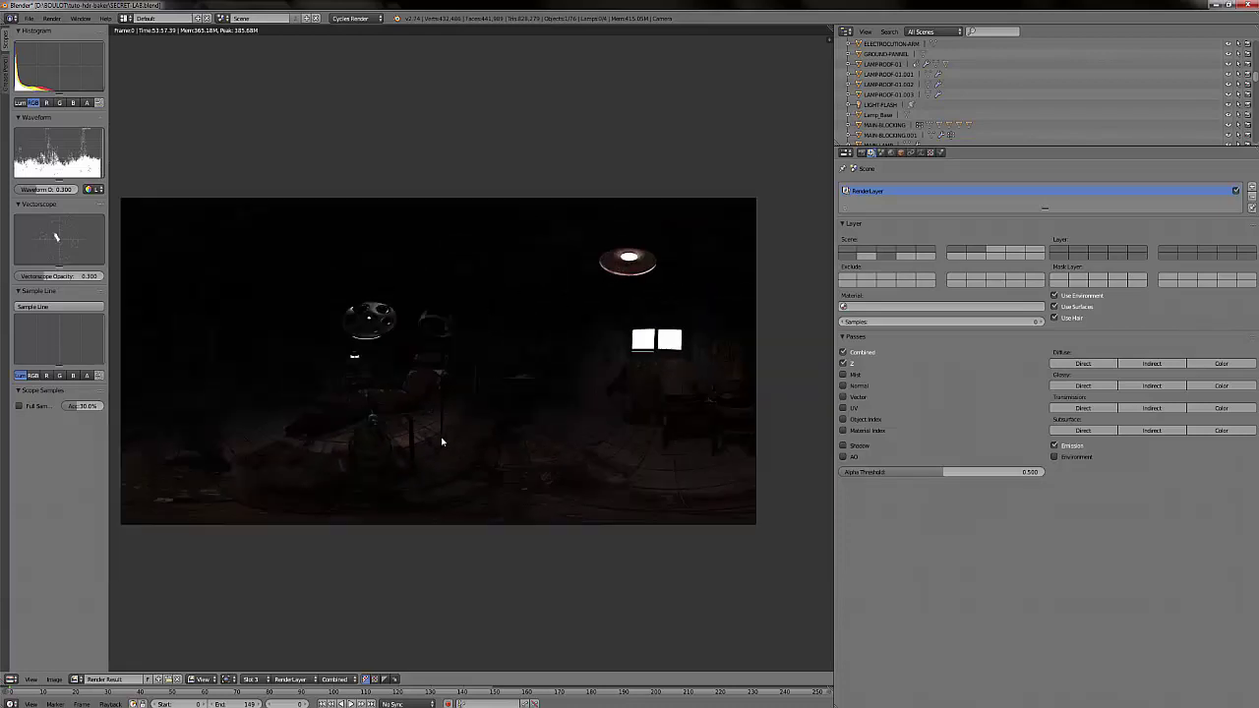
scroll(475, 430, up, 2)
middle_drag(428, 423, 444, 433)
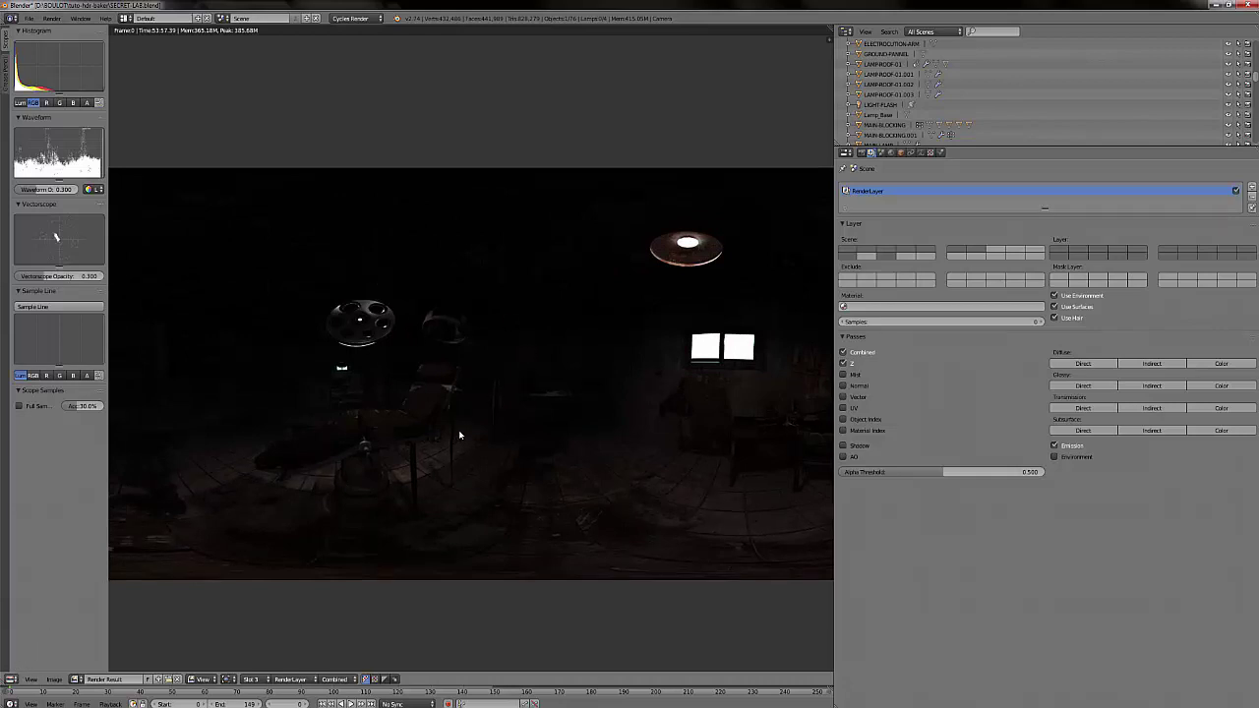
click(15, 680)
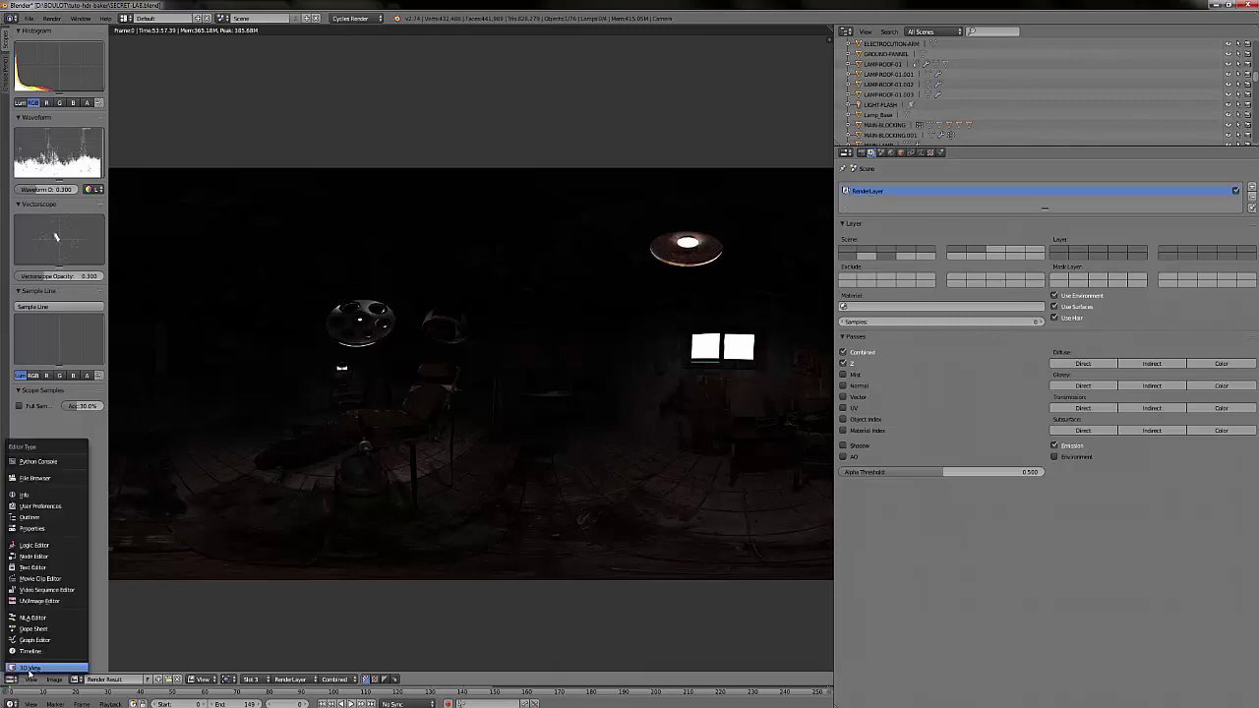
click(39, 661)
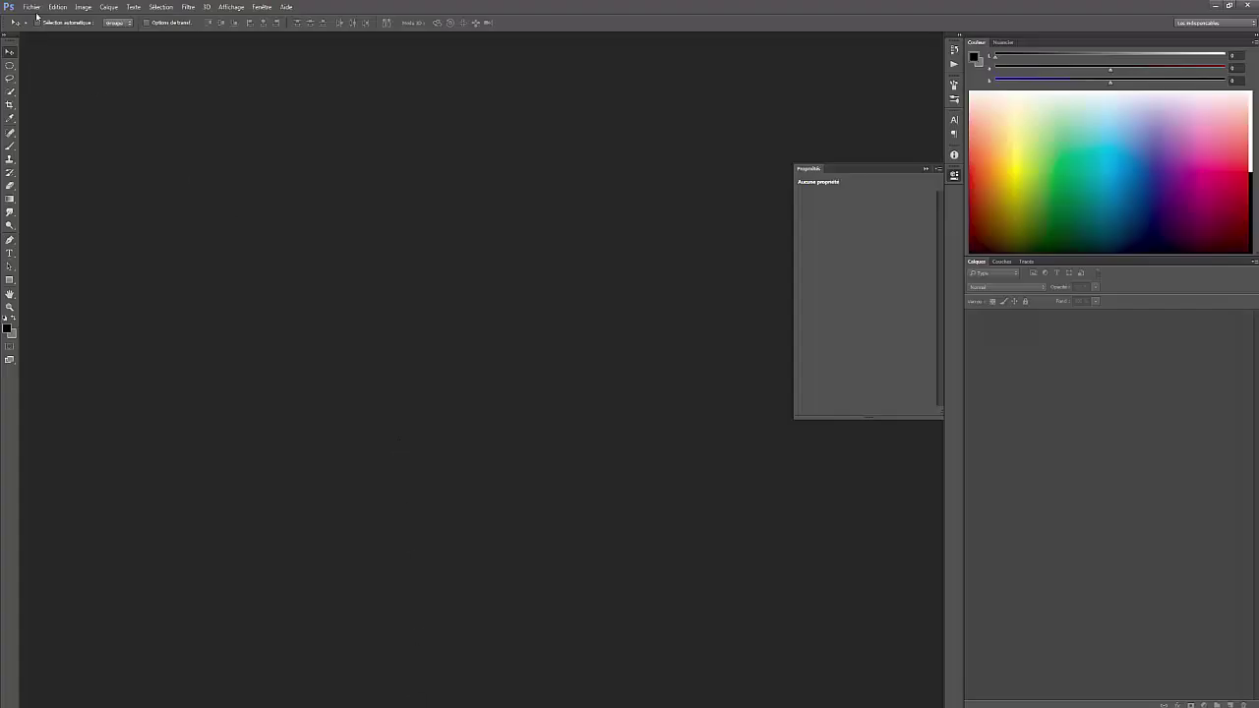
Step: Switch to Photoshop and load emit.hdr and secret-lab0000.hdr as layers of one document with the load-files-into-stack script
click(33, 7)
click(32, 9)
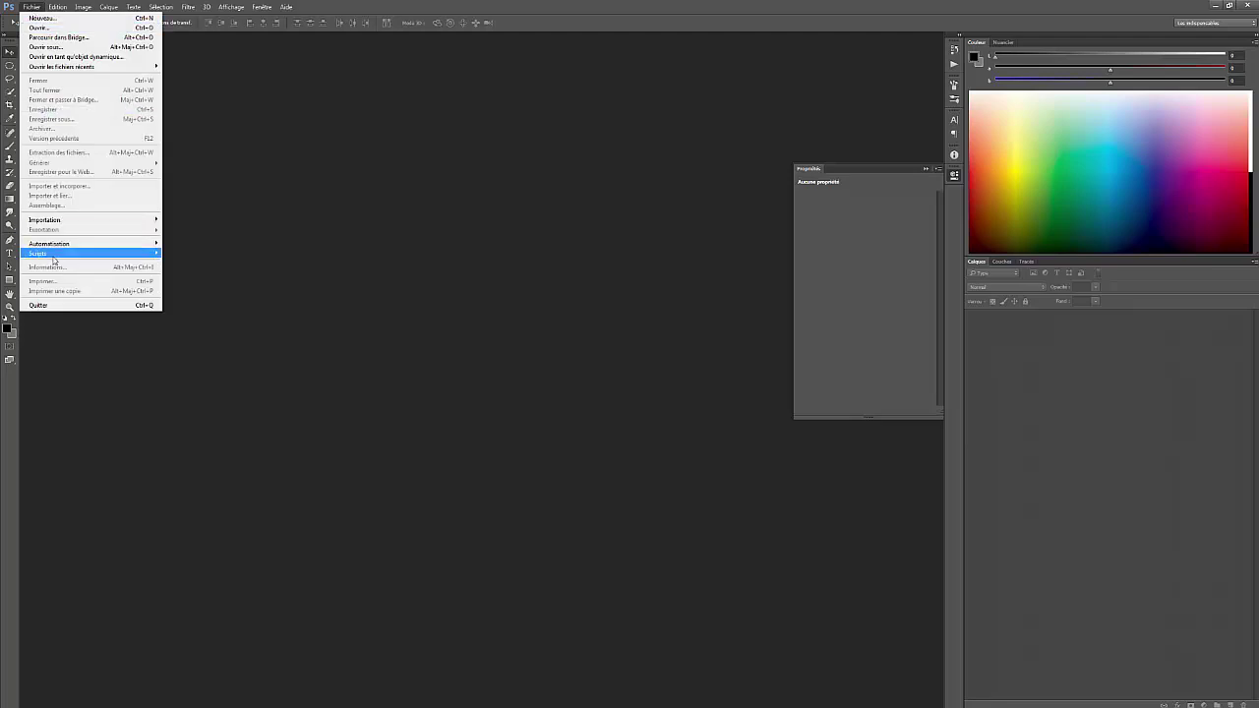
mouse_move(120, 261)
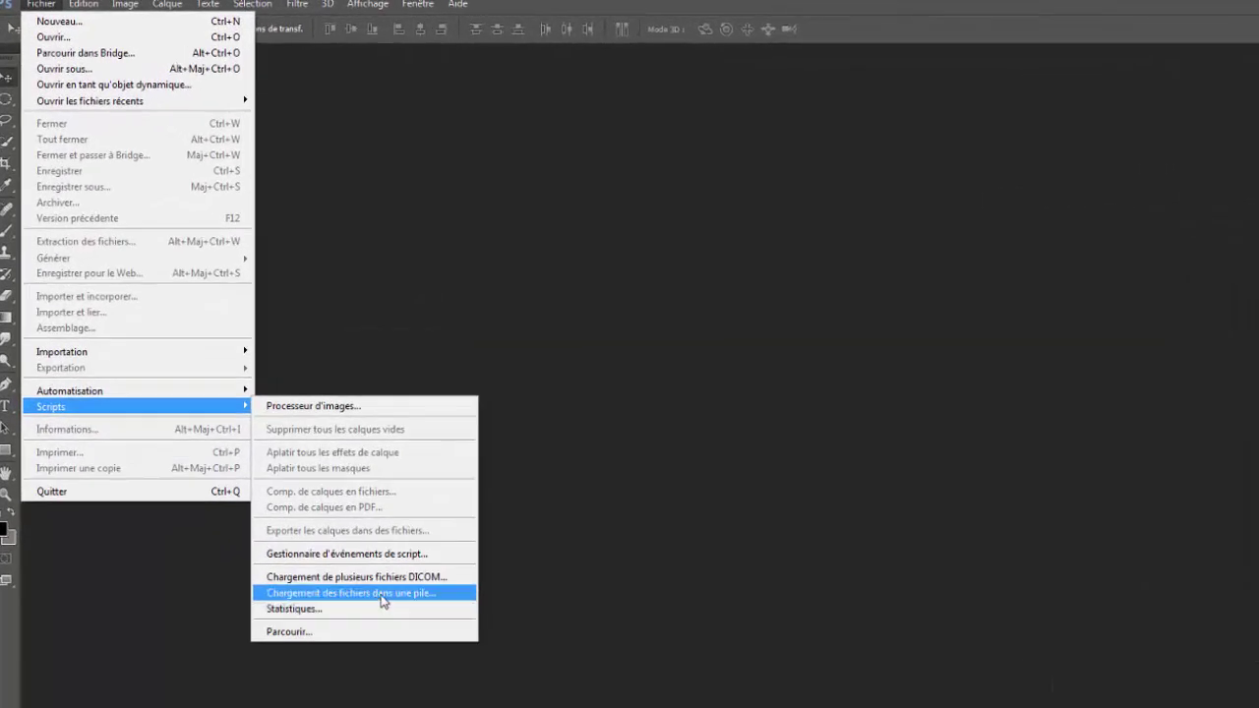
click(385, 602)
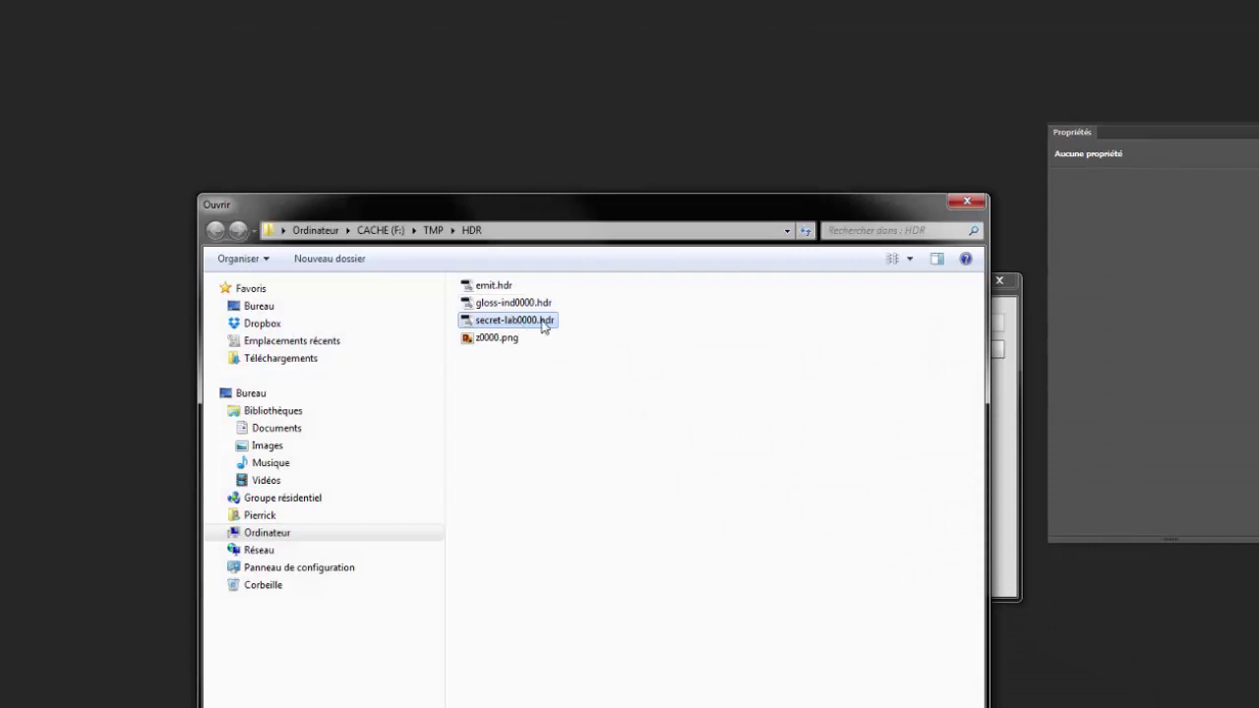
ctrl+click(510, 287)
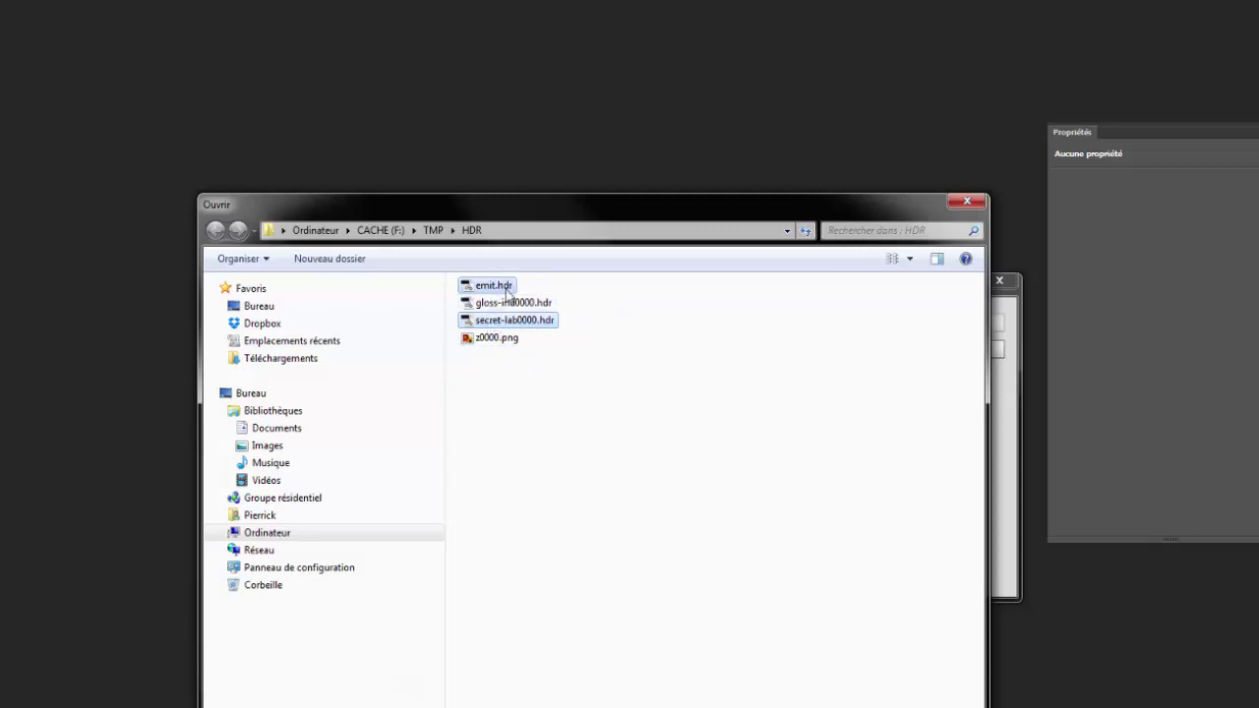
click(841, 707)
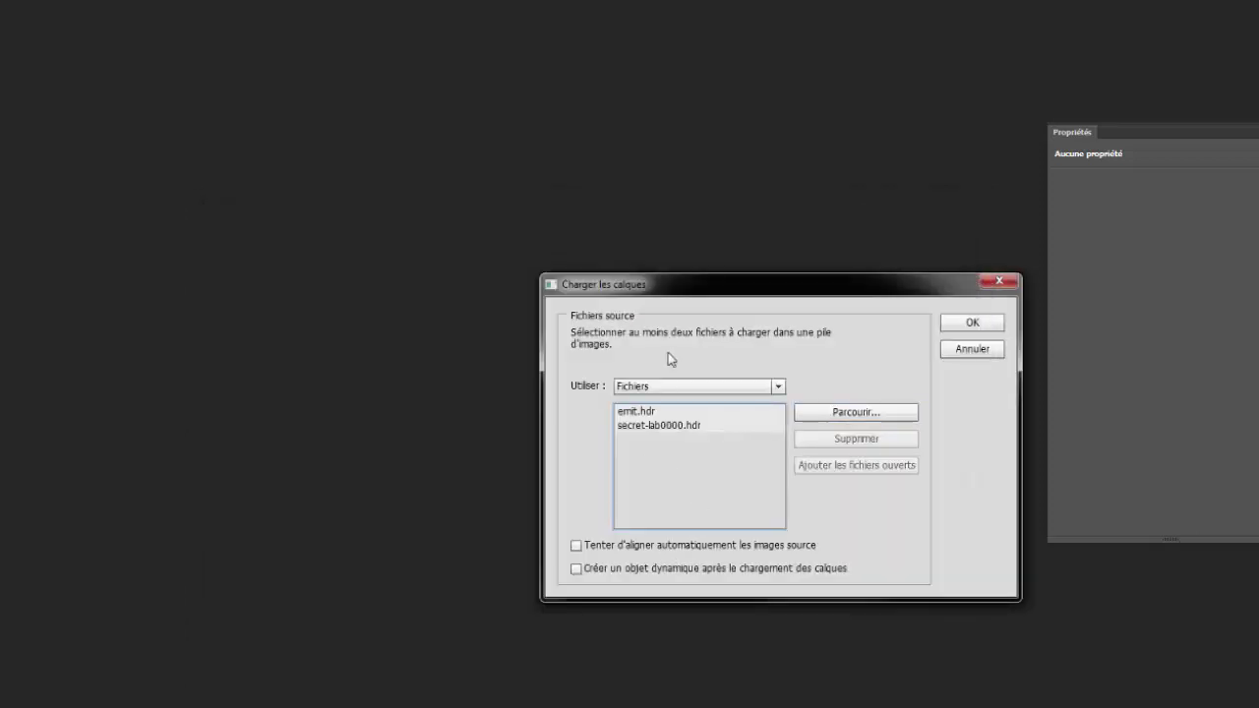
drag(681, 292, 487, 273)
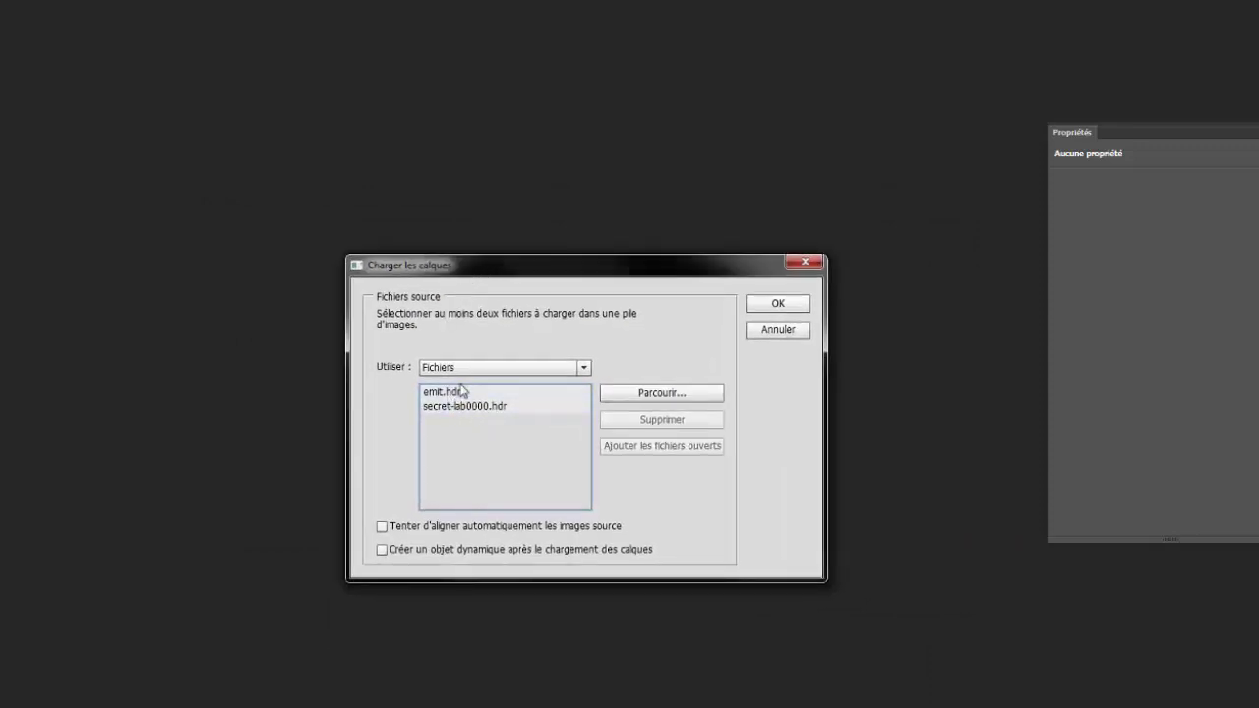
click(777, 303)
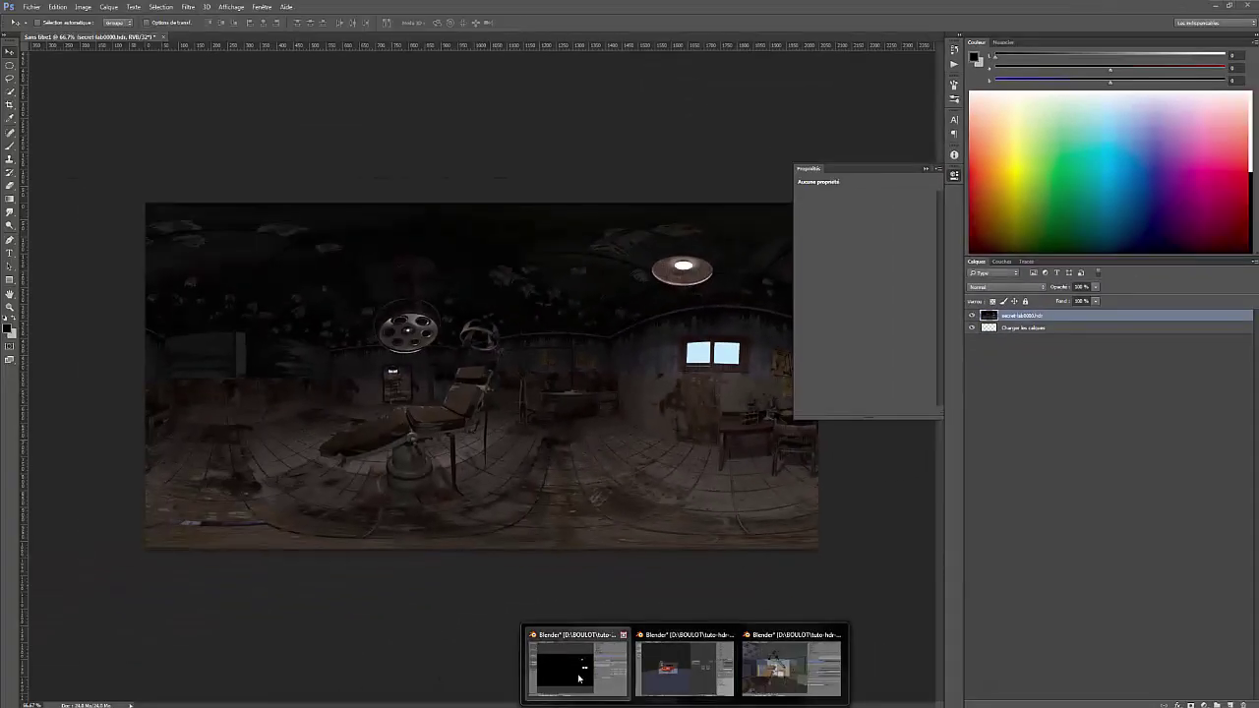
Step: Switch to Blender and examine the file output node's base path and Radiance HDR inputs in the Node Editor
click(578, 678)
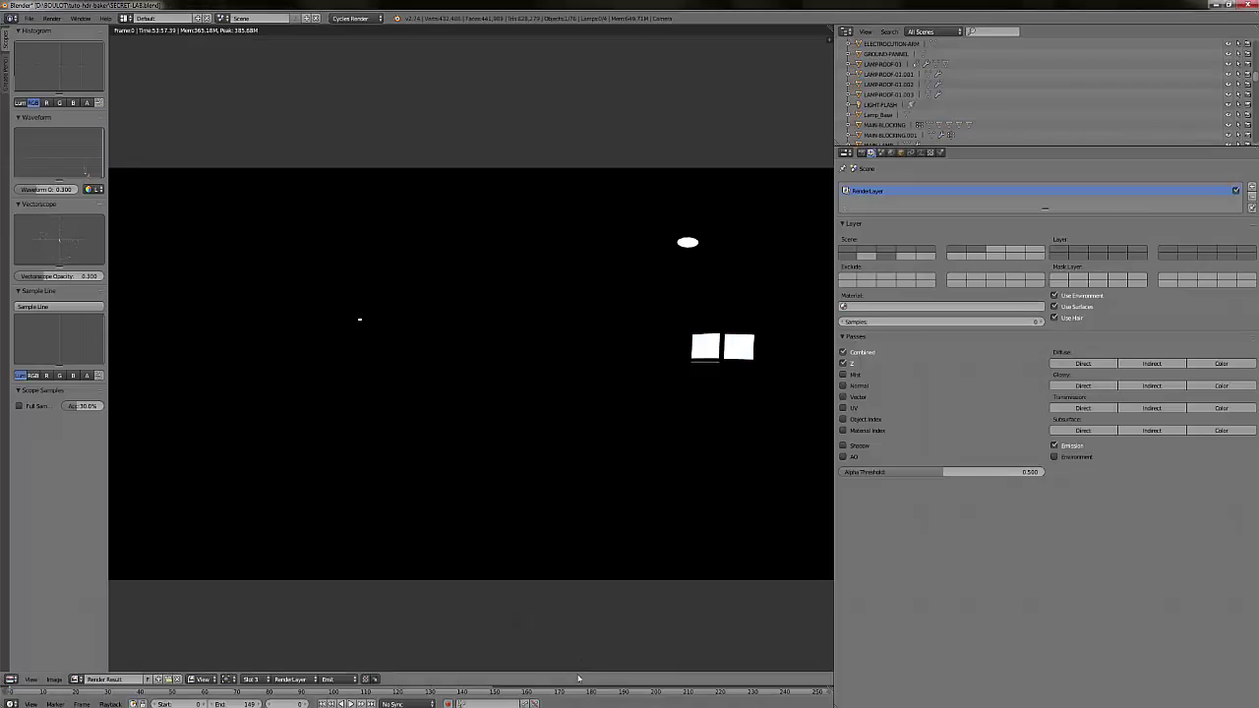
click(10, 678)
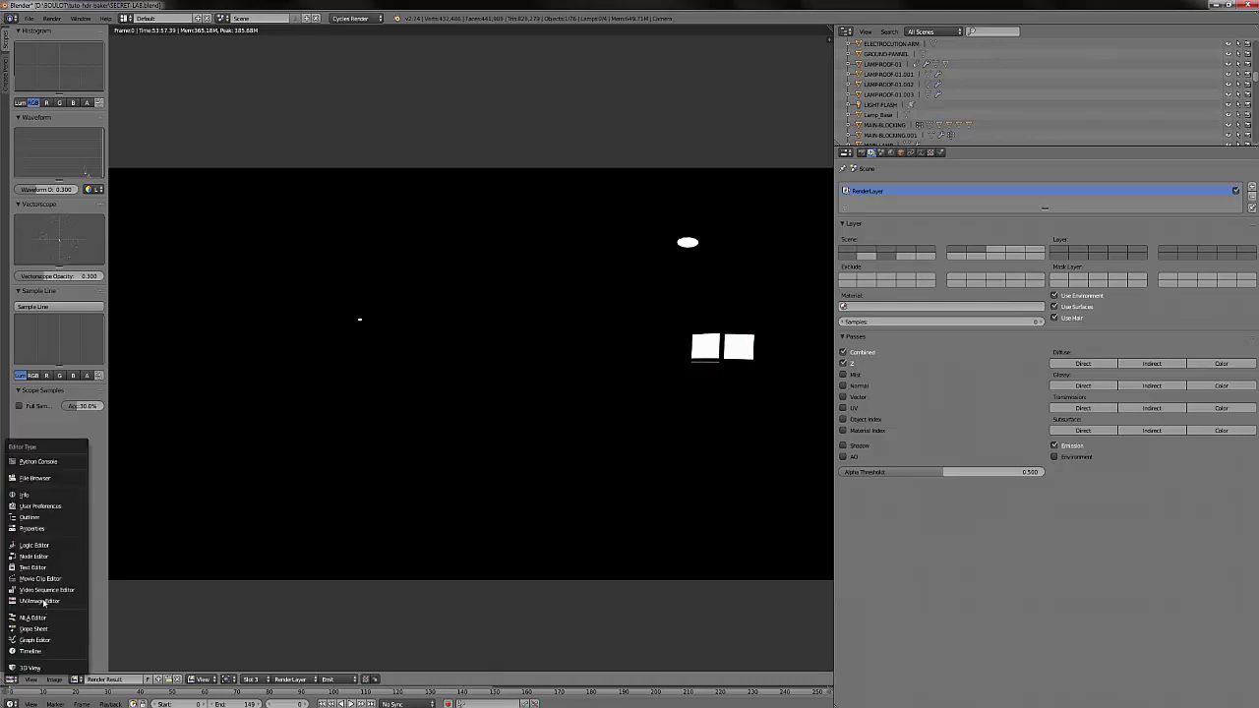
click(39, 557)
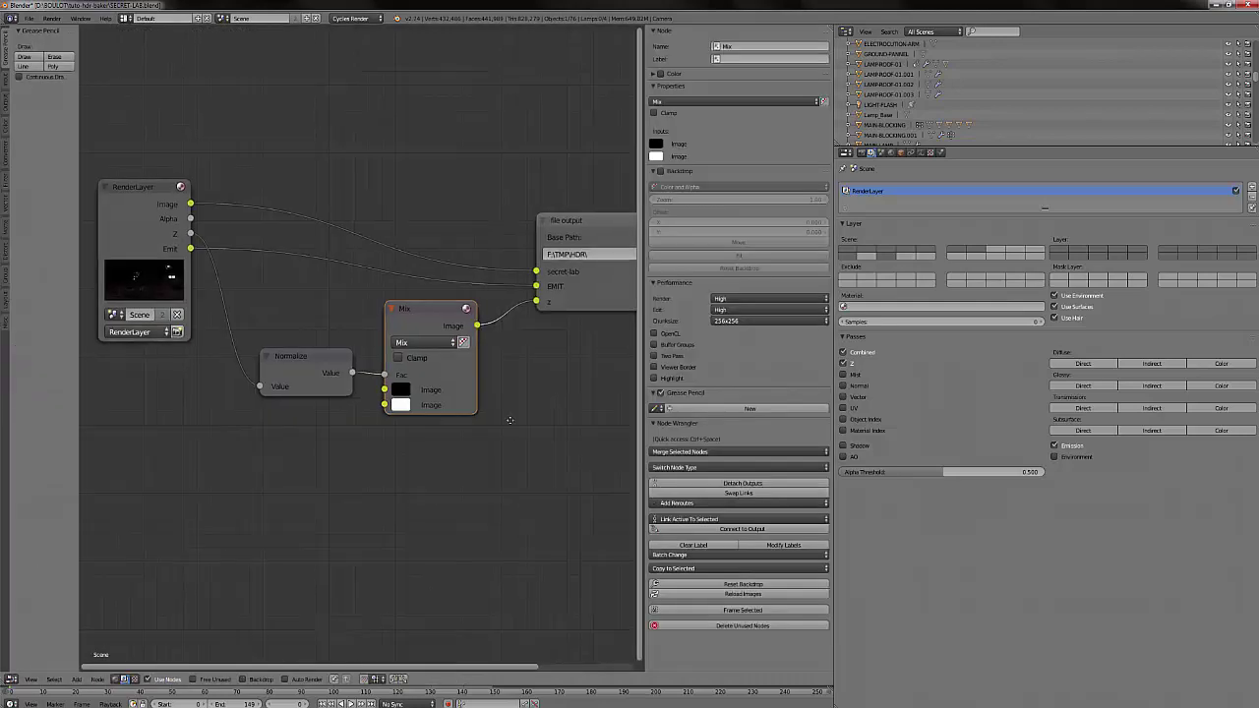
middle_drag(544, 397, 450, 433)
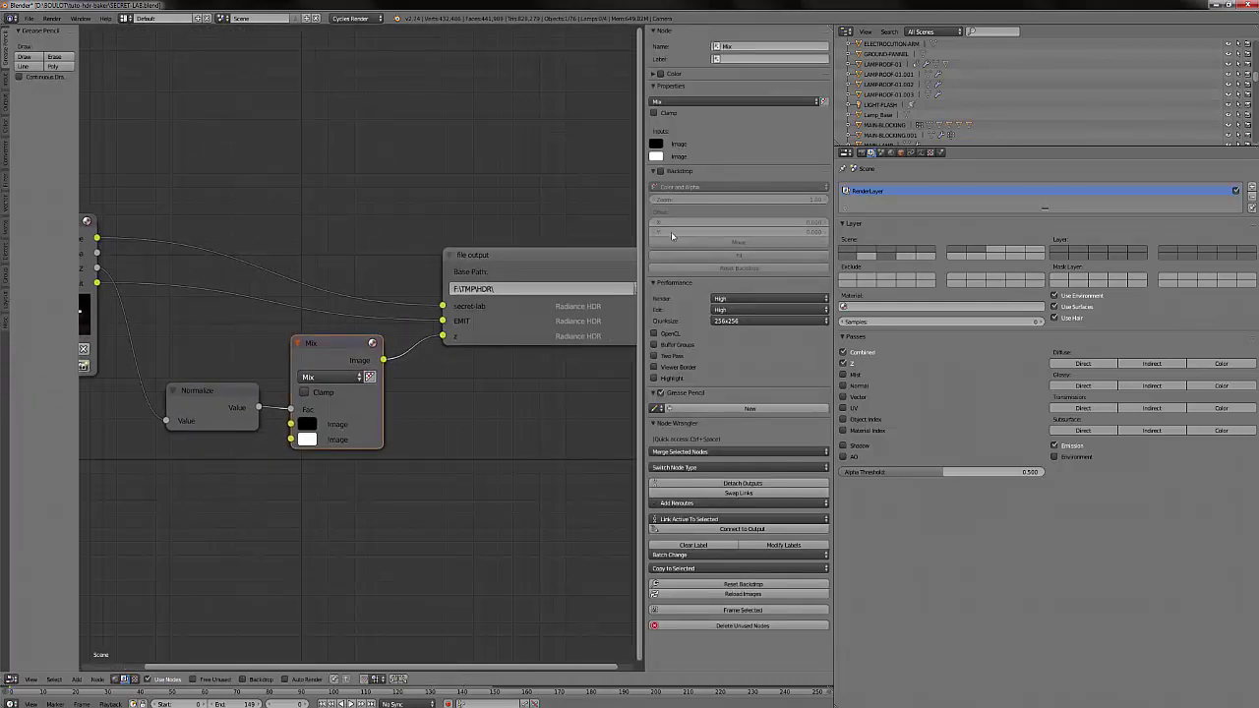
click(545, 258)
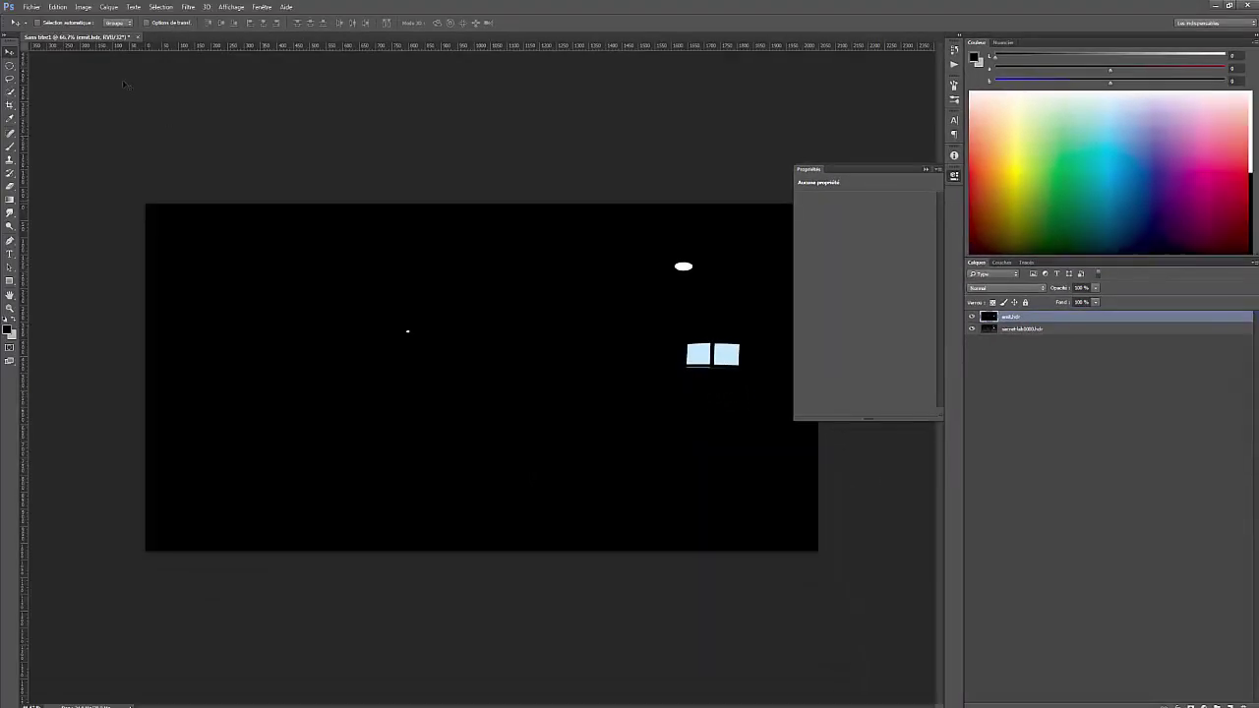
Step: Switch to Photoshop and compare the two stacked layers by hiding the emit.hdr layer above secret-lab0000.hdr
click(32, 8)
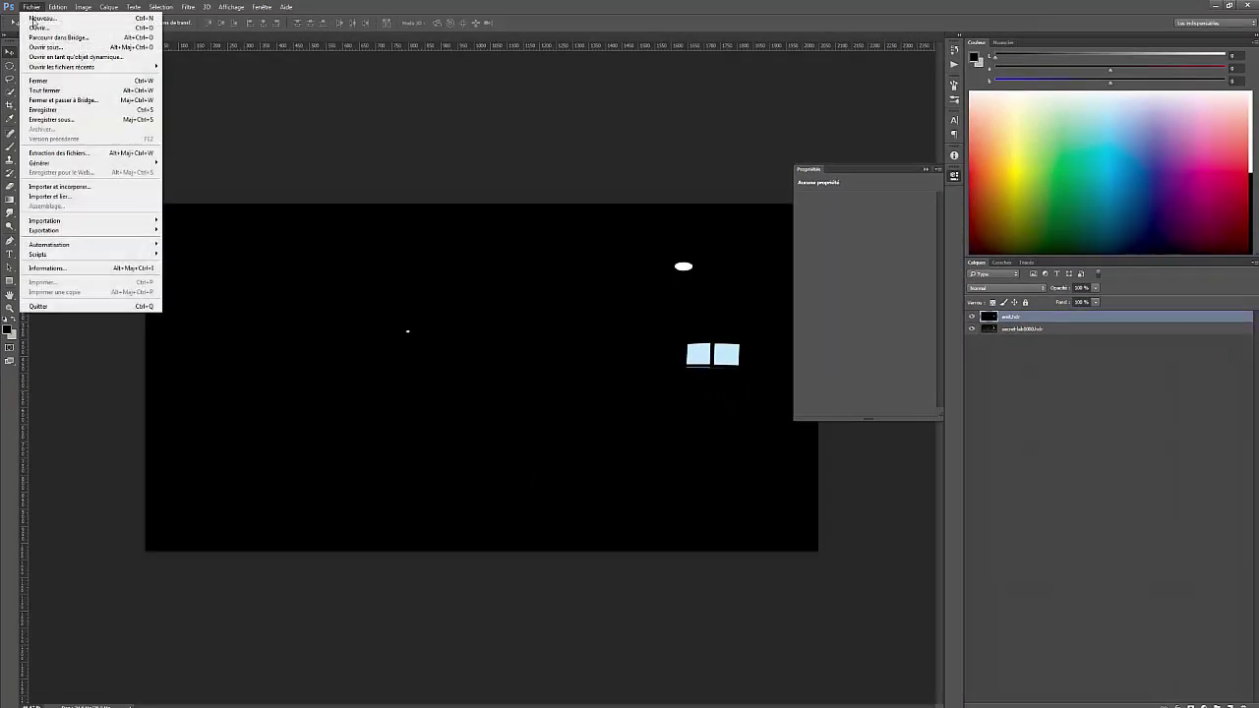
click(486, 4)
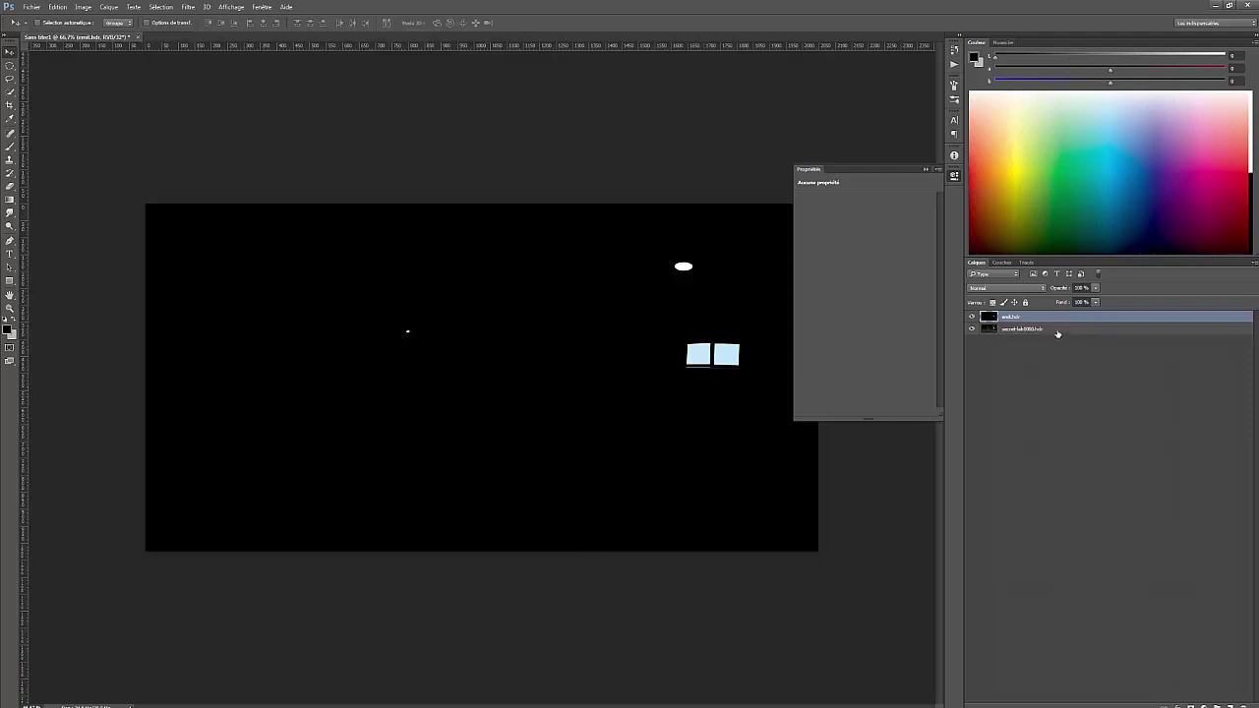
click(1038, 331)
click(1023, 320)
click(1021, 330)
click(1010, 321)
click(972, 317)
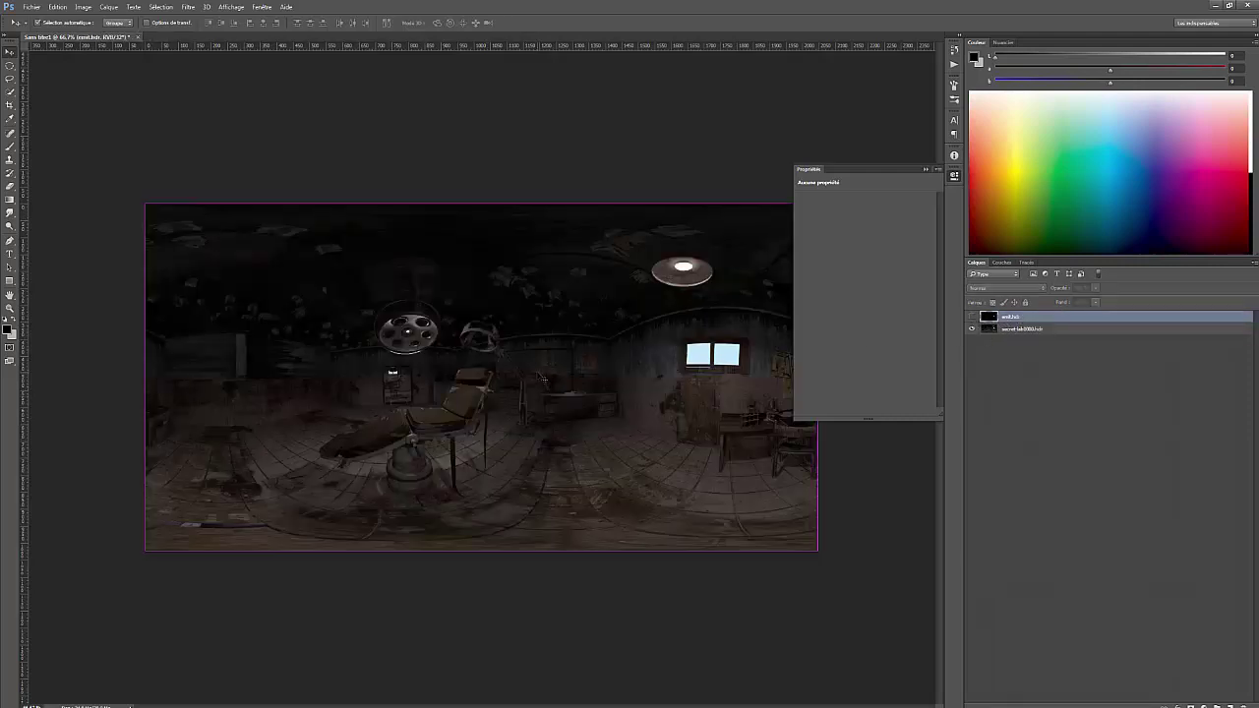
Step: Open z0000.png, copy the whole depth image, close the file and paste it as a new layer in the stacked document
key(ctrl+o)
double_click(184, 90)
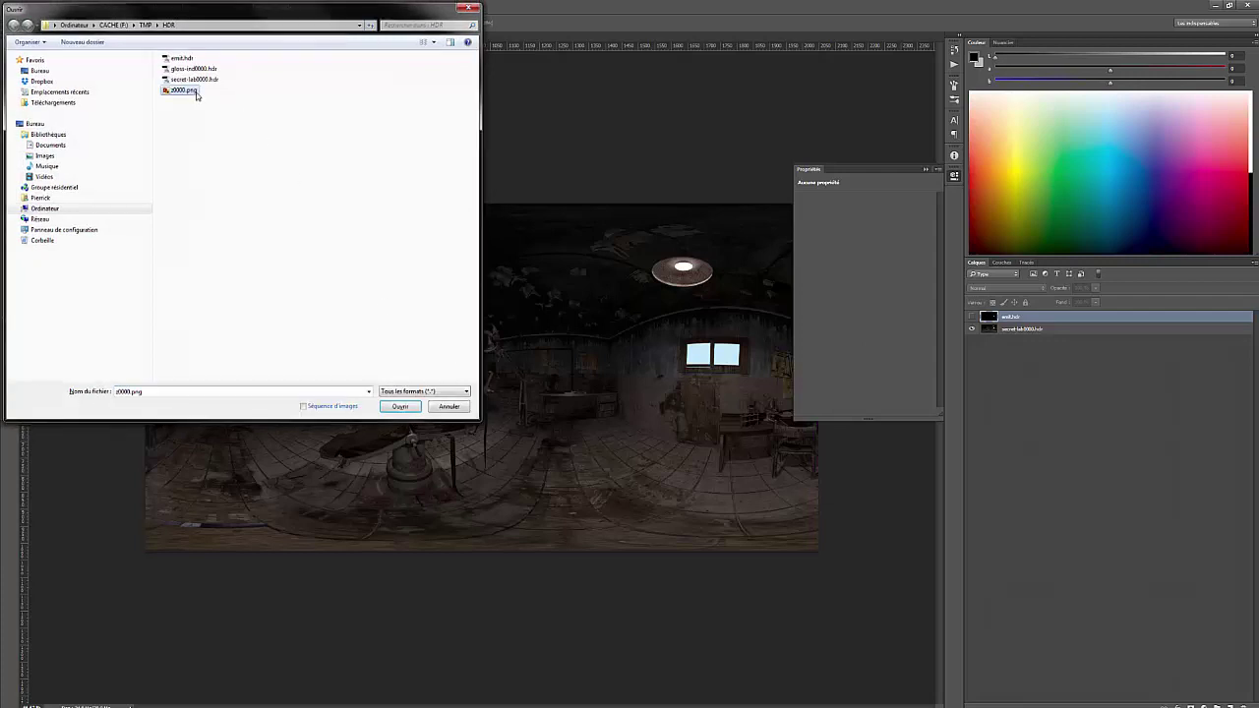
key(ctrl+a)
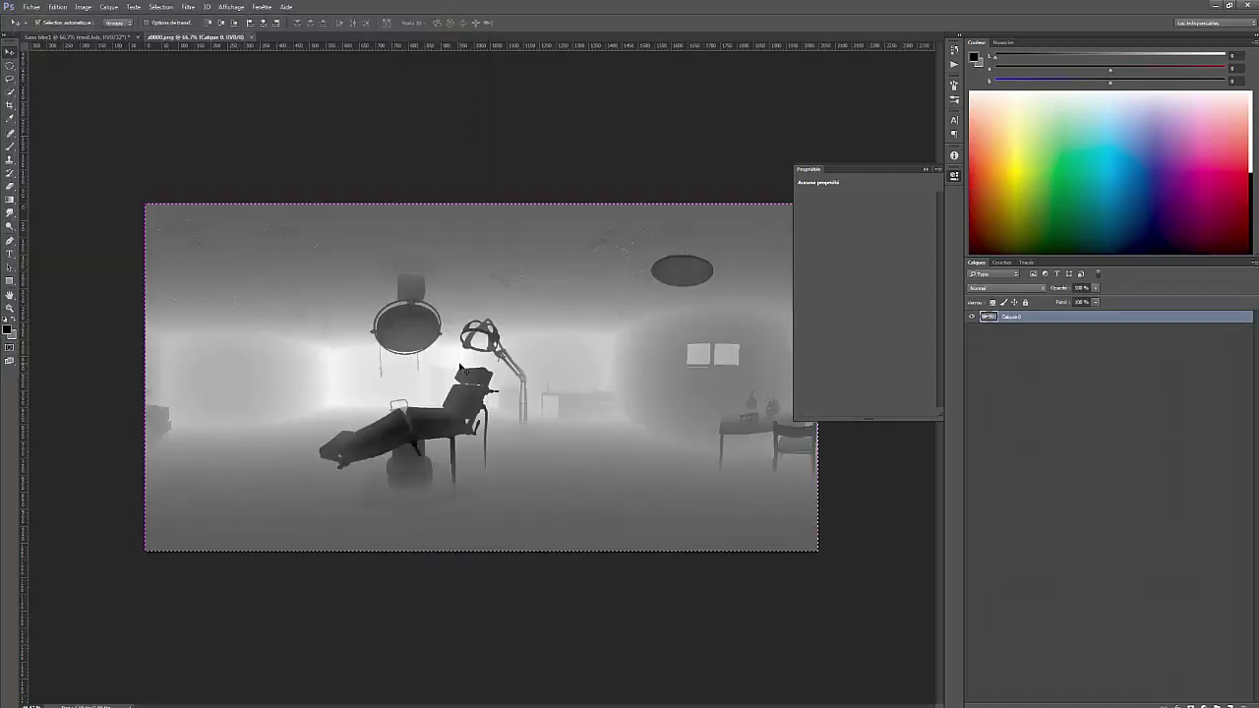
key(ctrl+c)
key(ctrl+w)
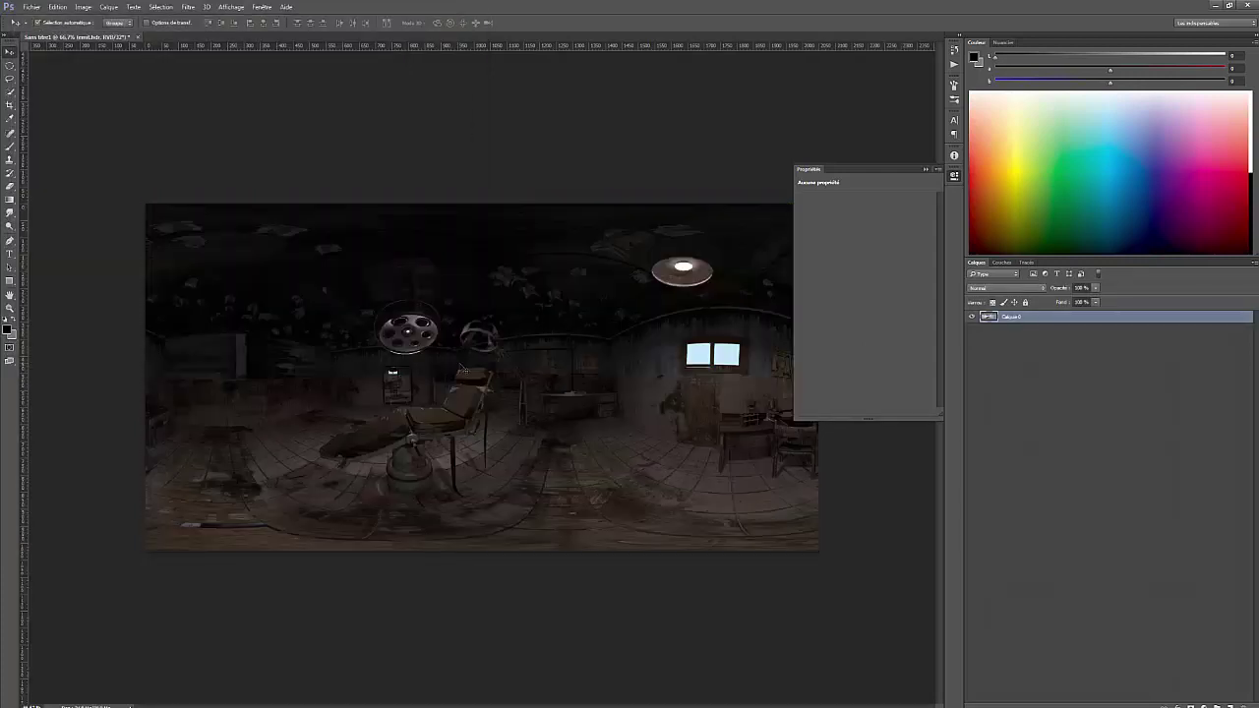
key(ctrl+v)
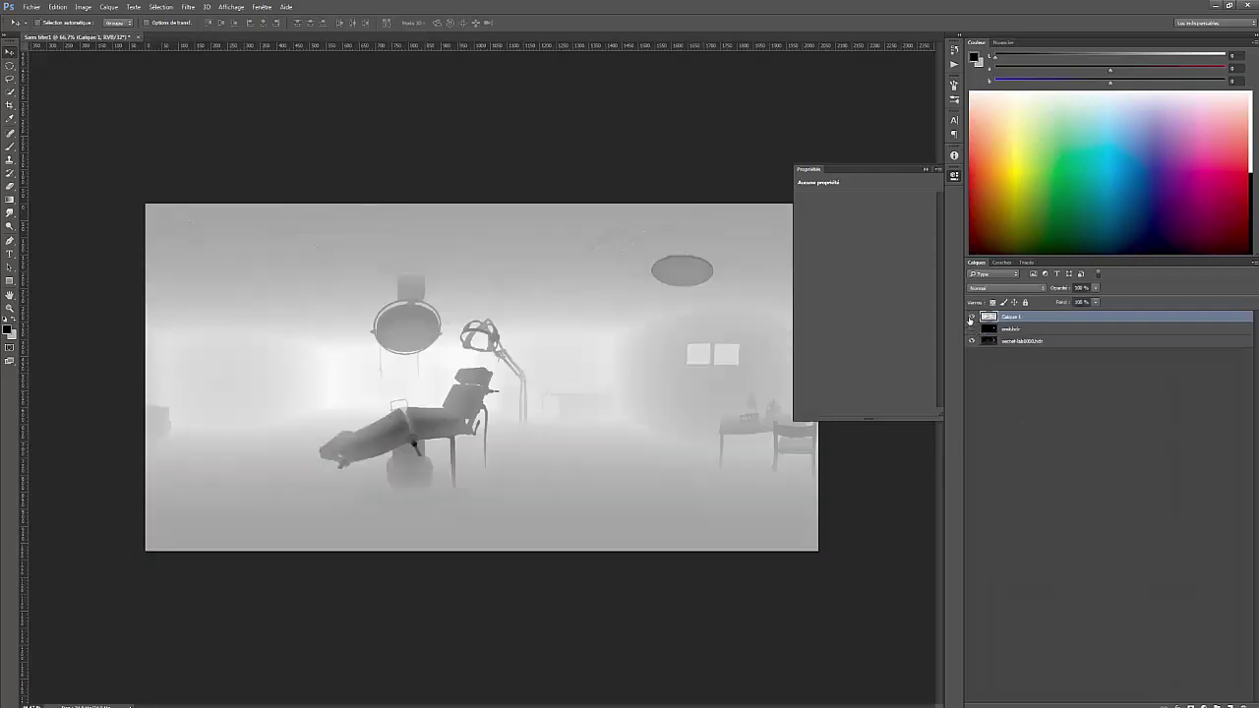
Step: Hide the pasted depth layer, and show and select the emit.hdr layer
click(970, 317)
click(971, 329)
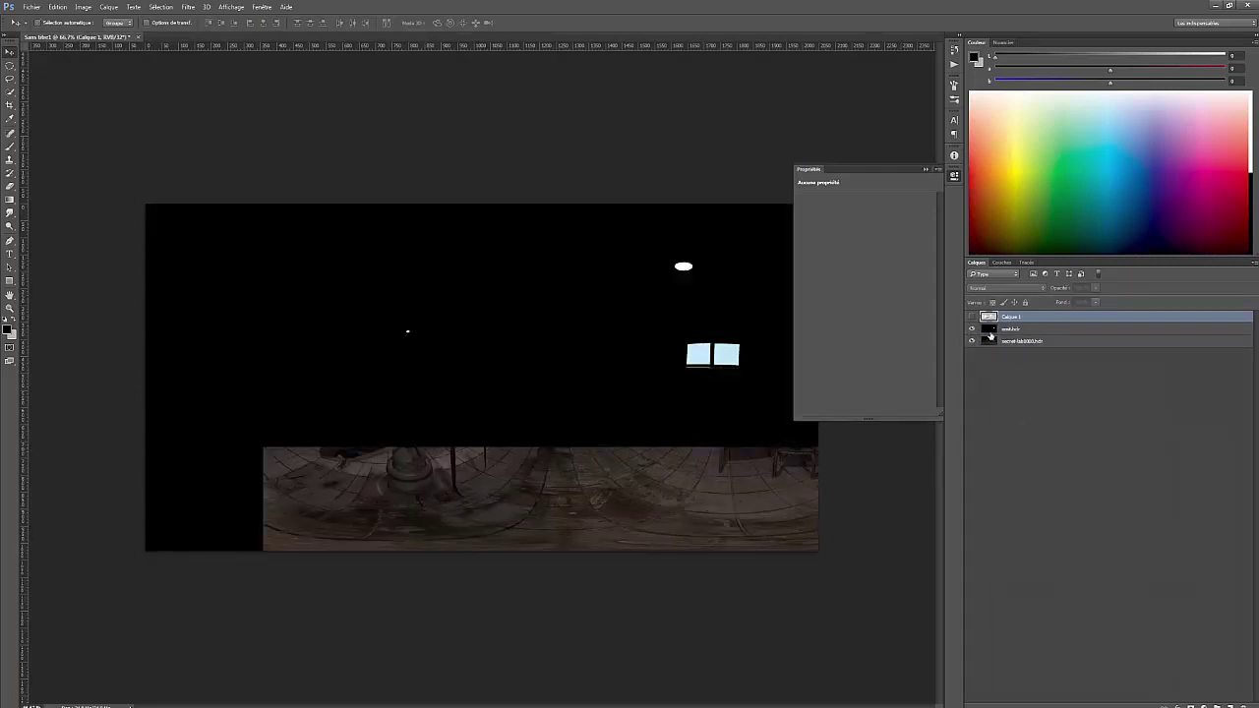
click(993, 331)
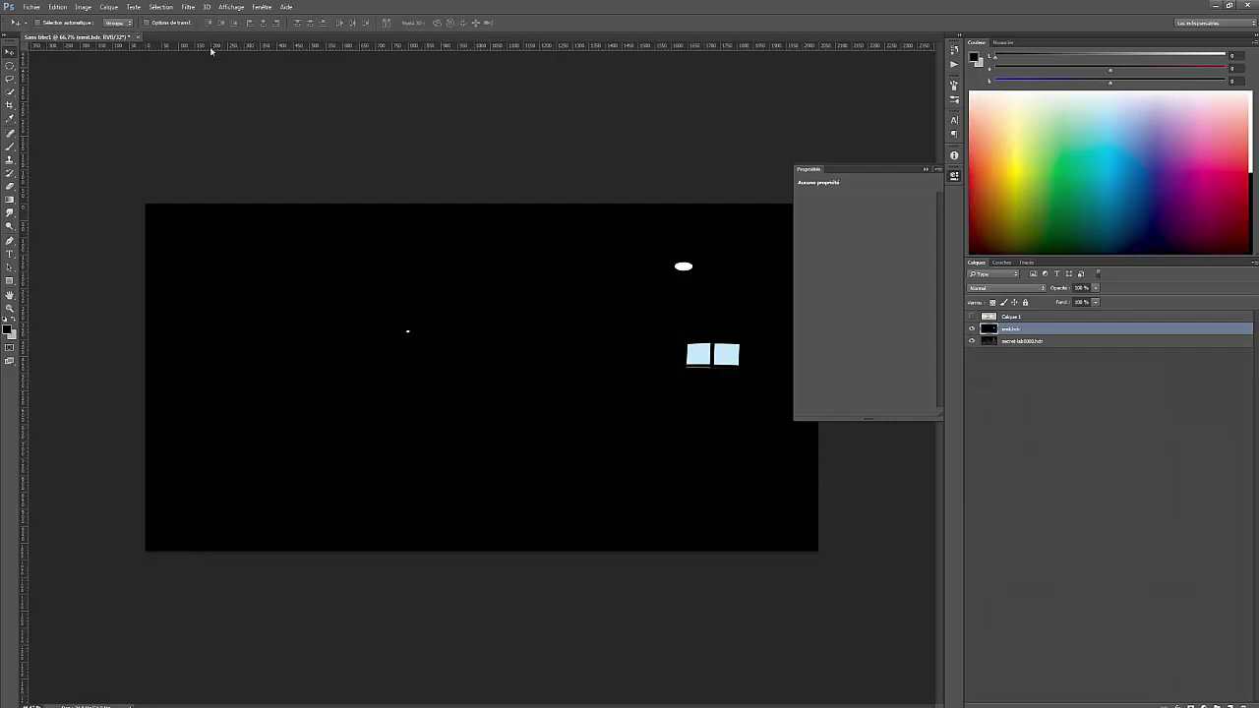
Step: Apply a slight Gaussian Blur to the emit.hdr layer to soften the light sources
click(188, 7)
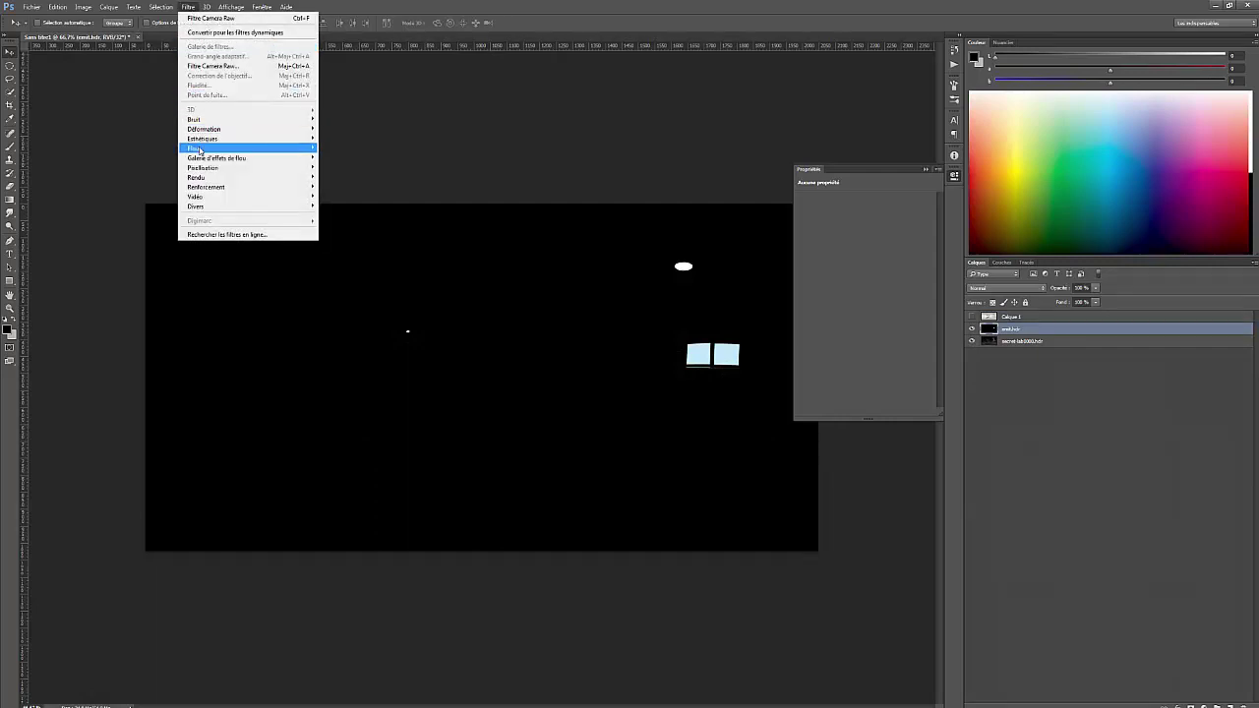
mouse_move(200, 150)
click(146, 194)
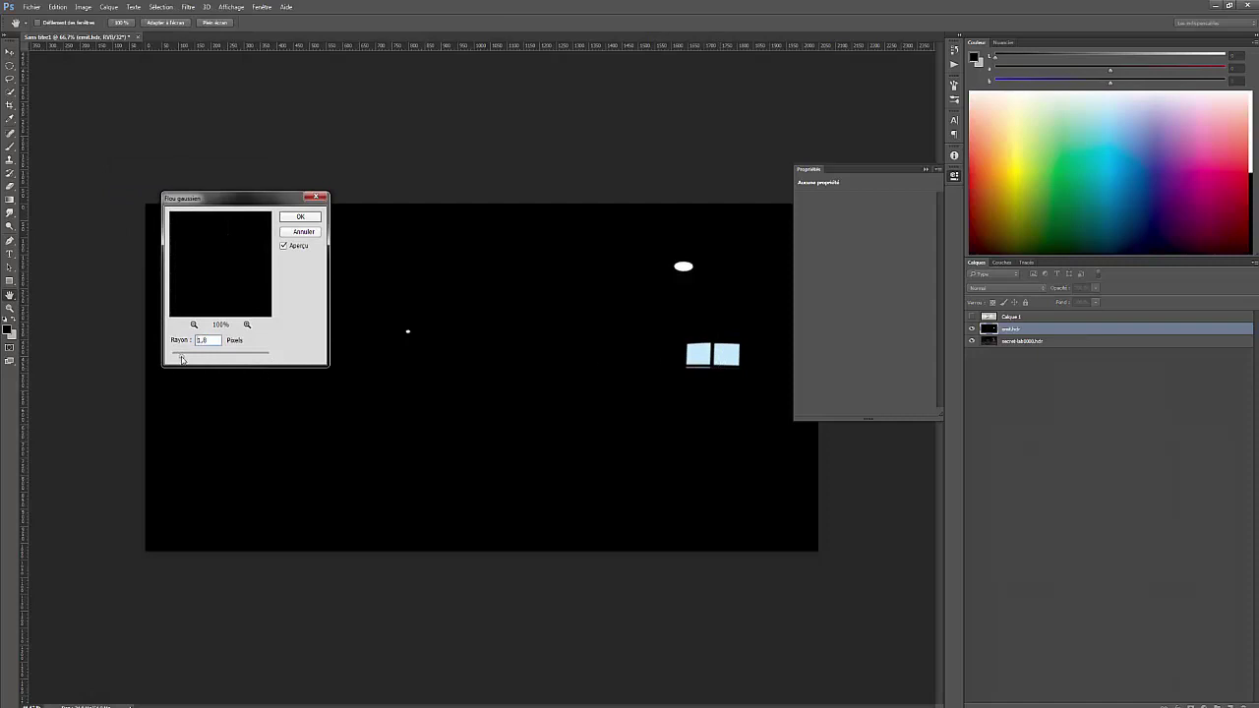
drag(183, 359, 190, 359)
click(287, 232)
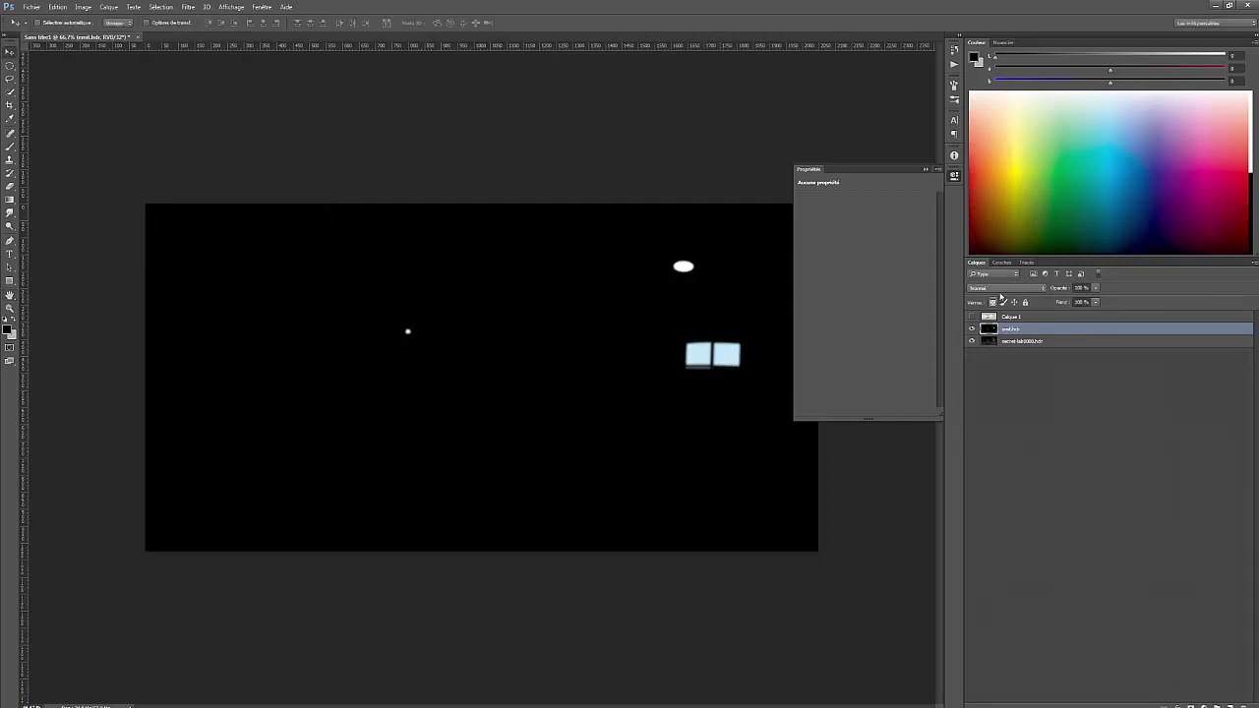
Step: Set the emit.hdr layer's blend mode to Densité linéaire - (Ajout), comparing it with Couleur plus claire and Eclaircir
click(1003, 288)
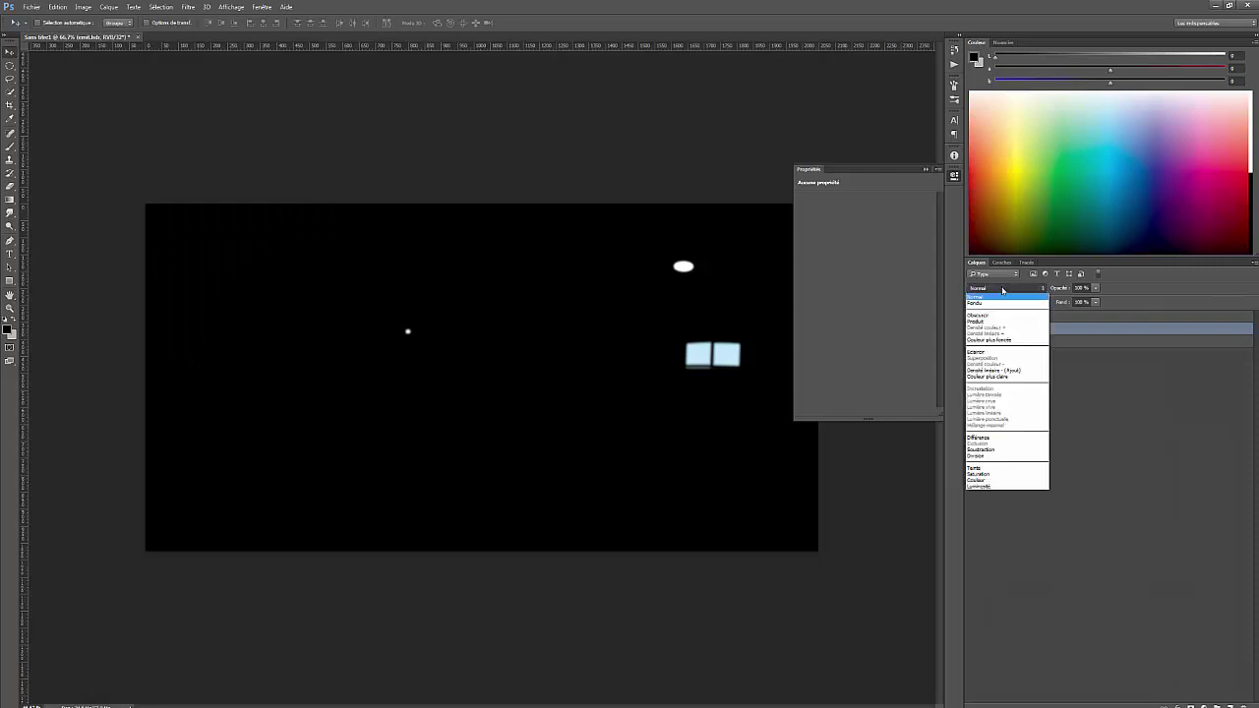
click(1005, 370)
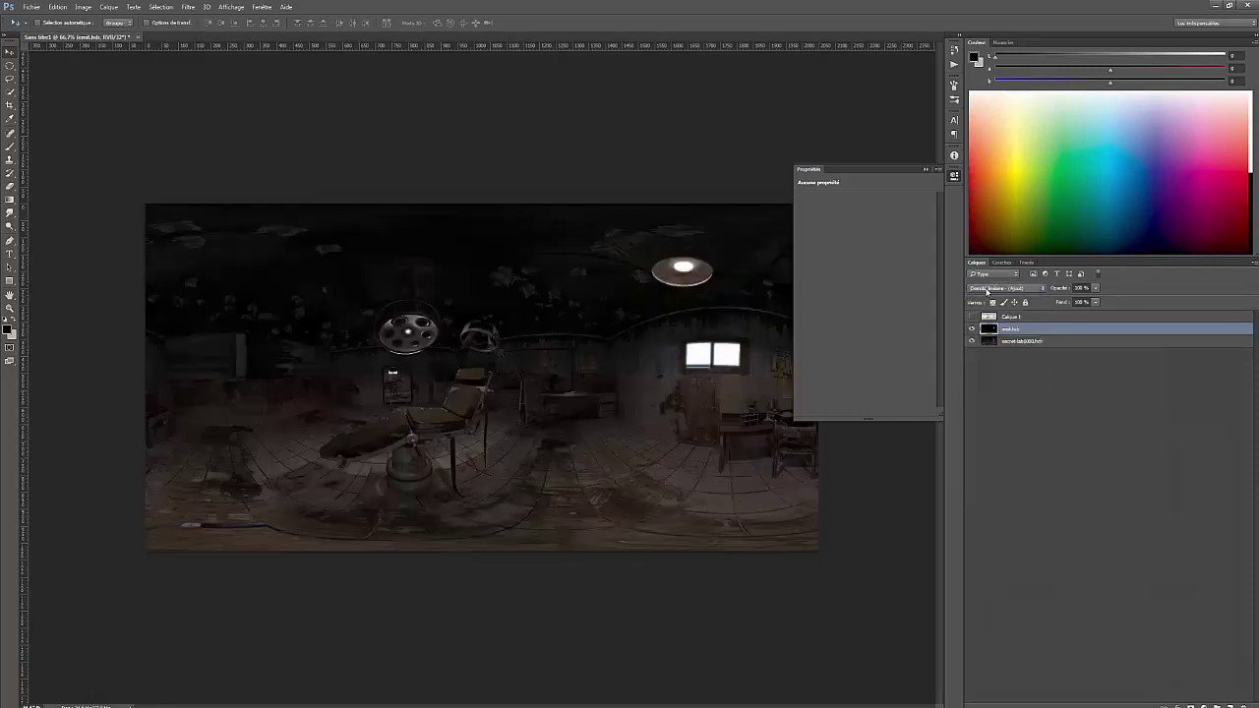
click(987, 289)
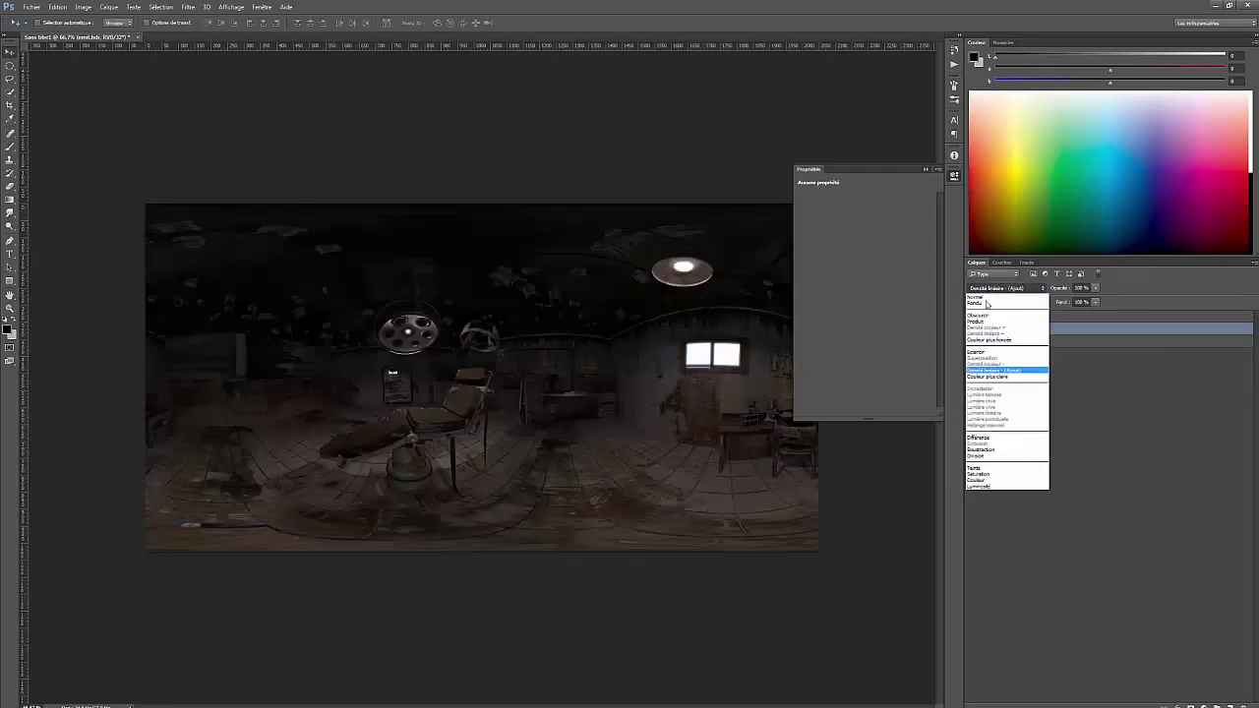
click(990, 378)
click(991, 291)
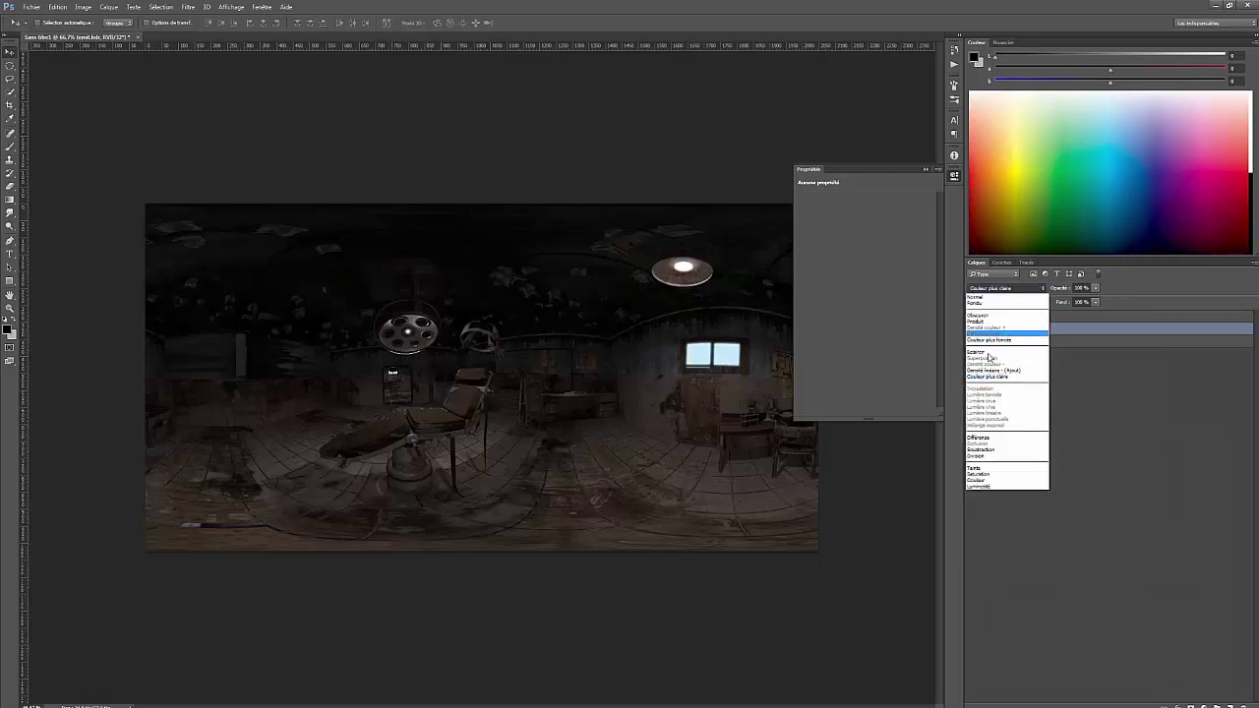
click(994, 335)
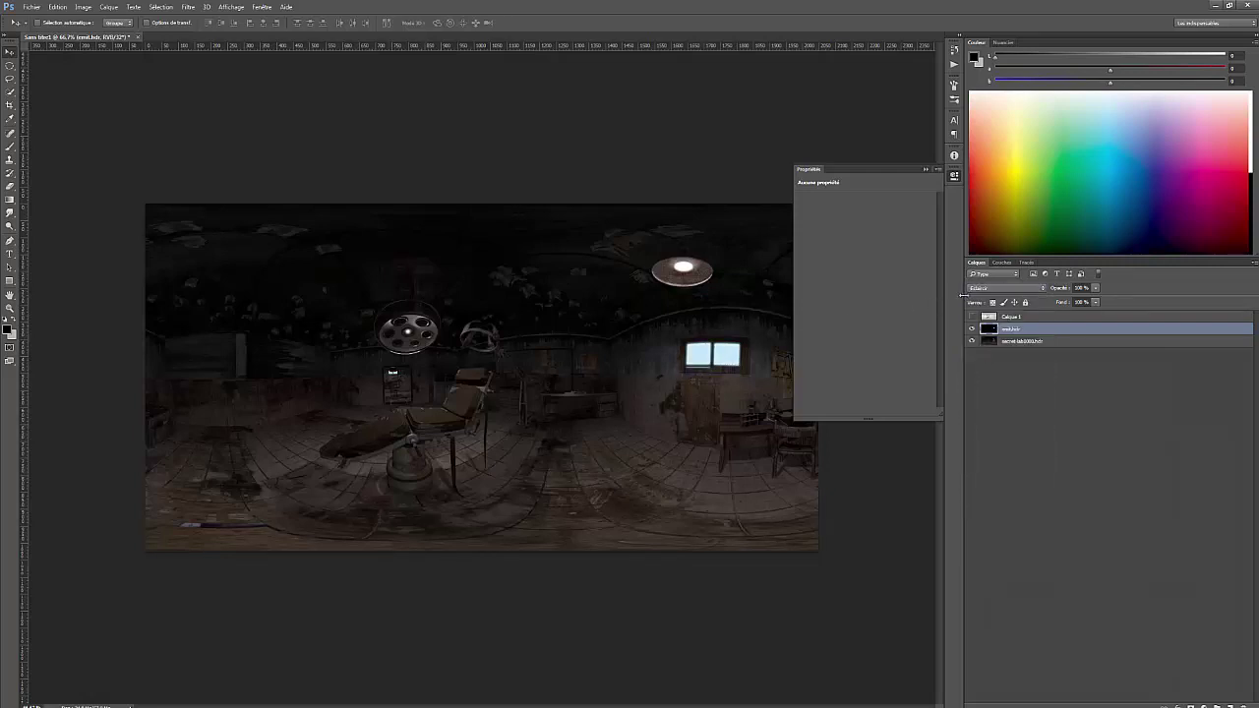
click(991, 288)
click(993, 367)
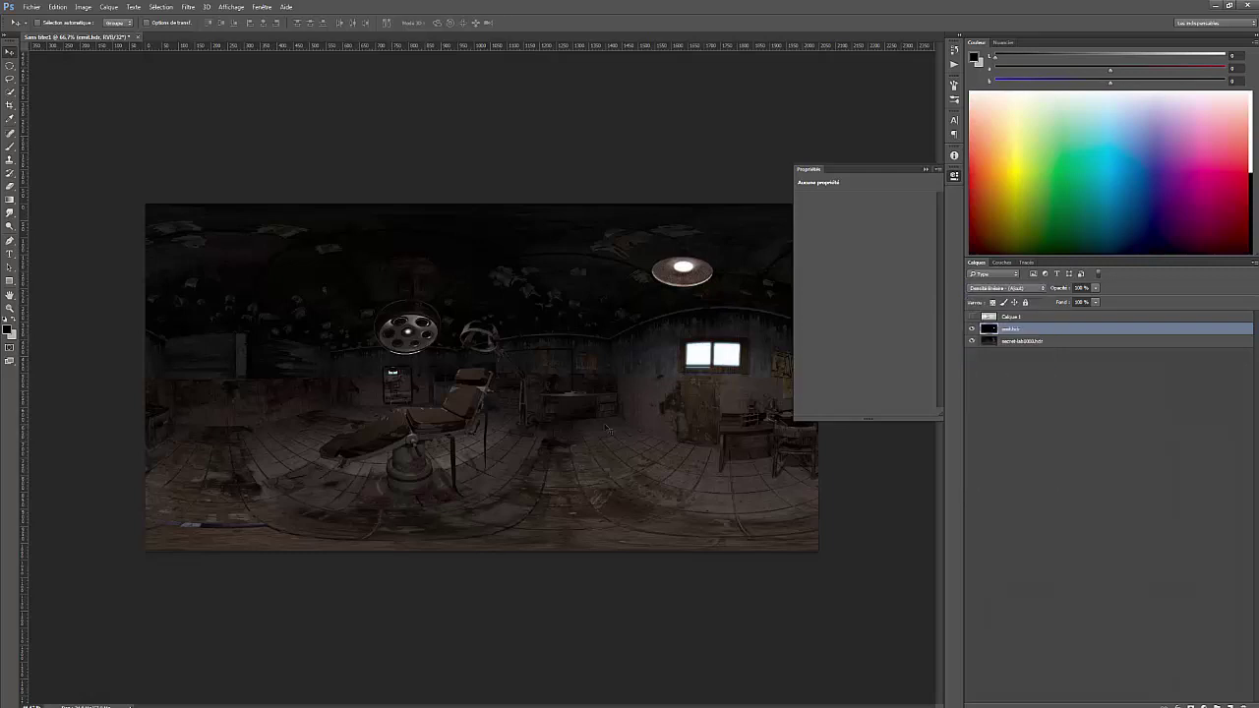
key(ctrl+plus)
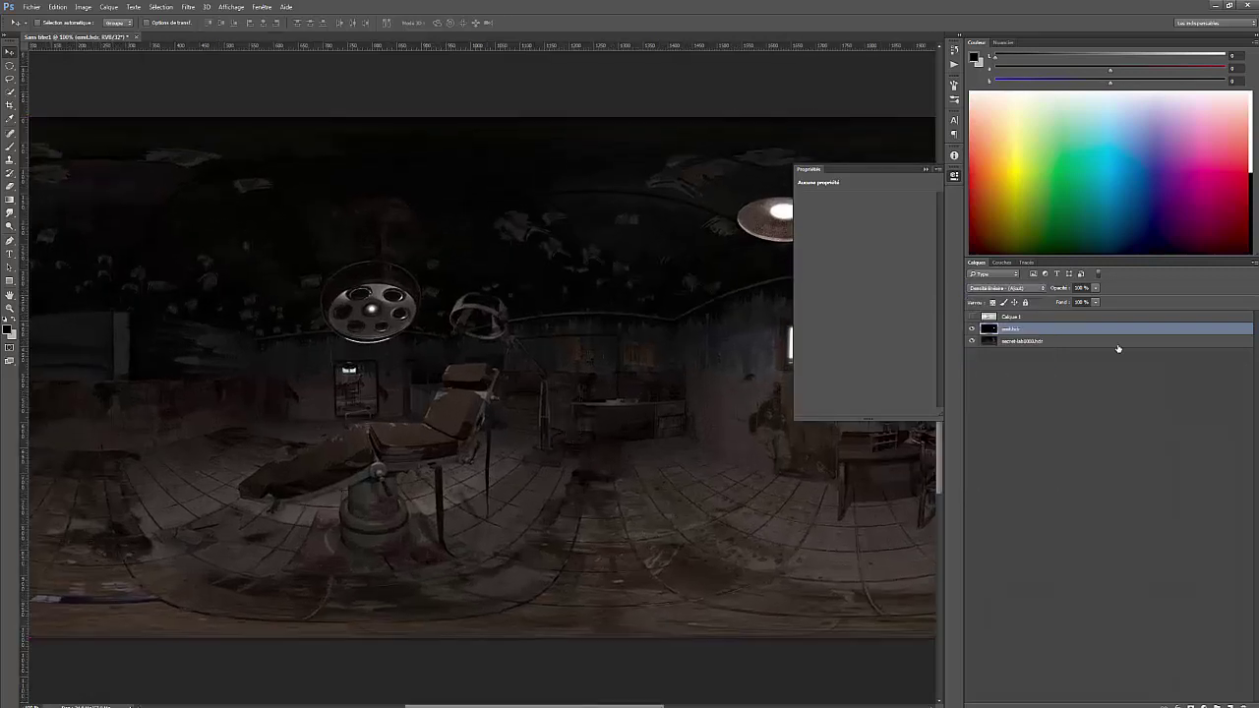
Step: Merge the emit.hdr layer with the lab render layer beneath it
shift+click(1004, 341)
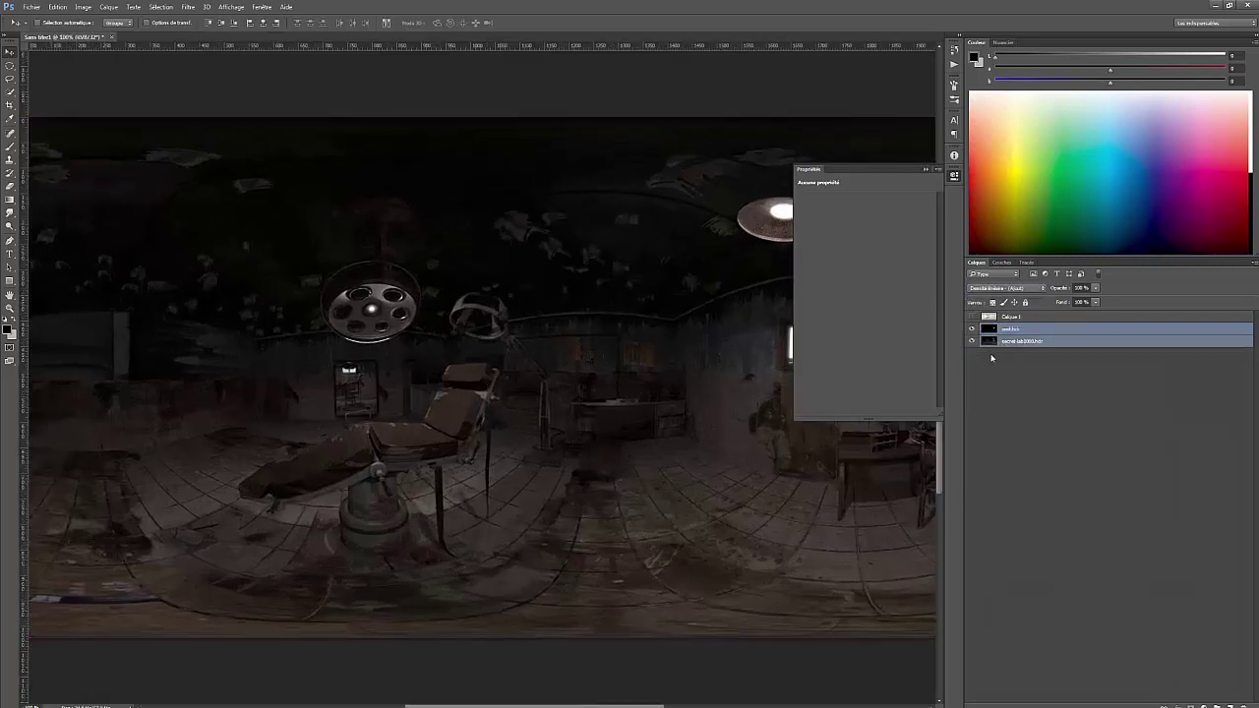
drag(750, 435, 753, 353)
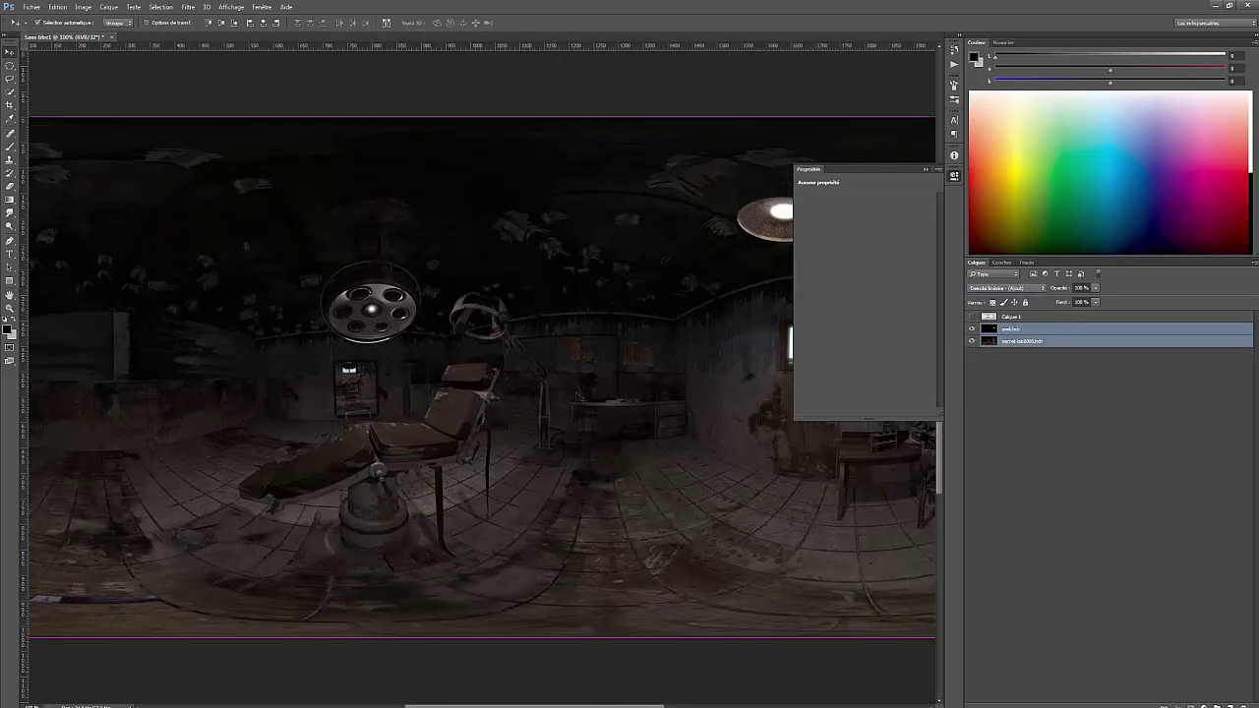
drag(814, 380, 1044, 372)
key(ctrl+e)
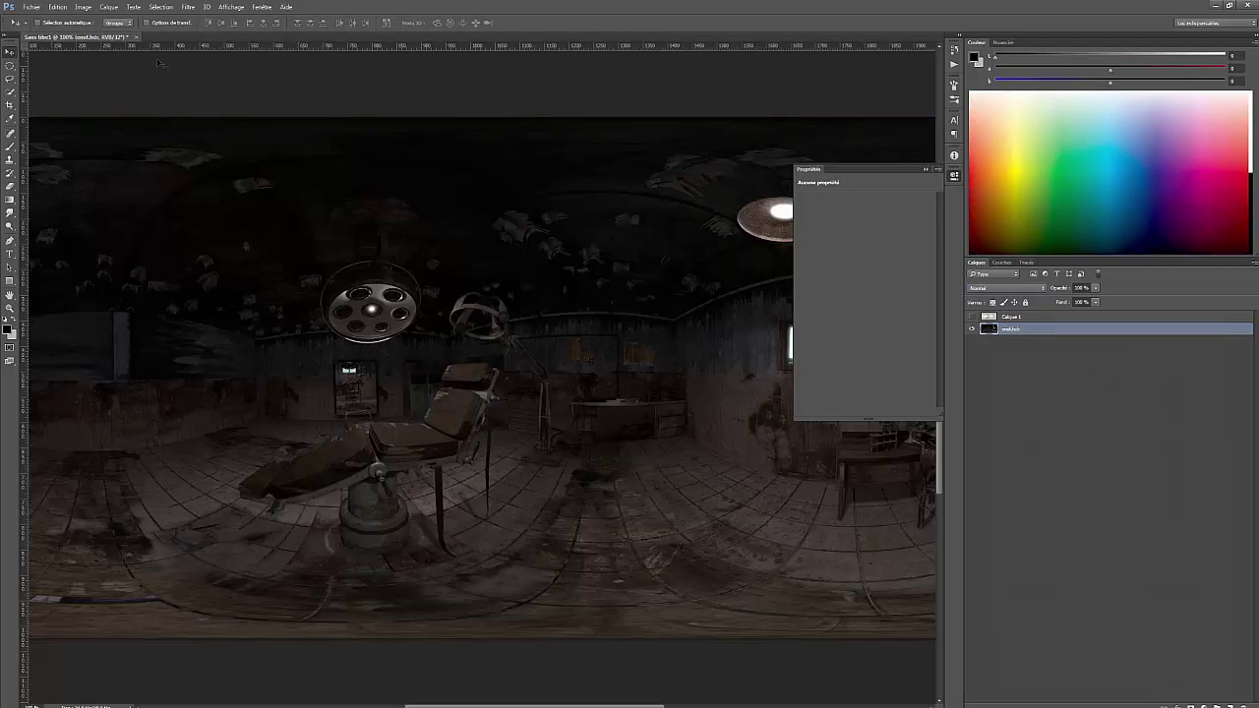
Step: Grade the merged emit.hdr layer with Camera Raw: Température 5650, Exposition +0,75, Contraste +8, Tons clairs +3, Tons foncés -39, Blancs +2; collapse the Propriétés panel
click(188, 7)
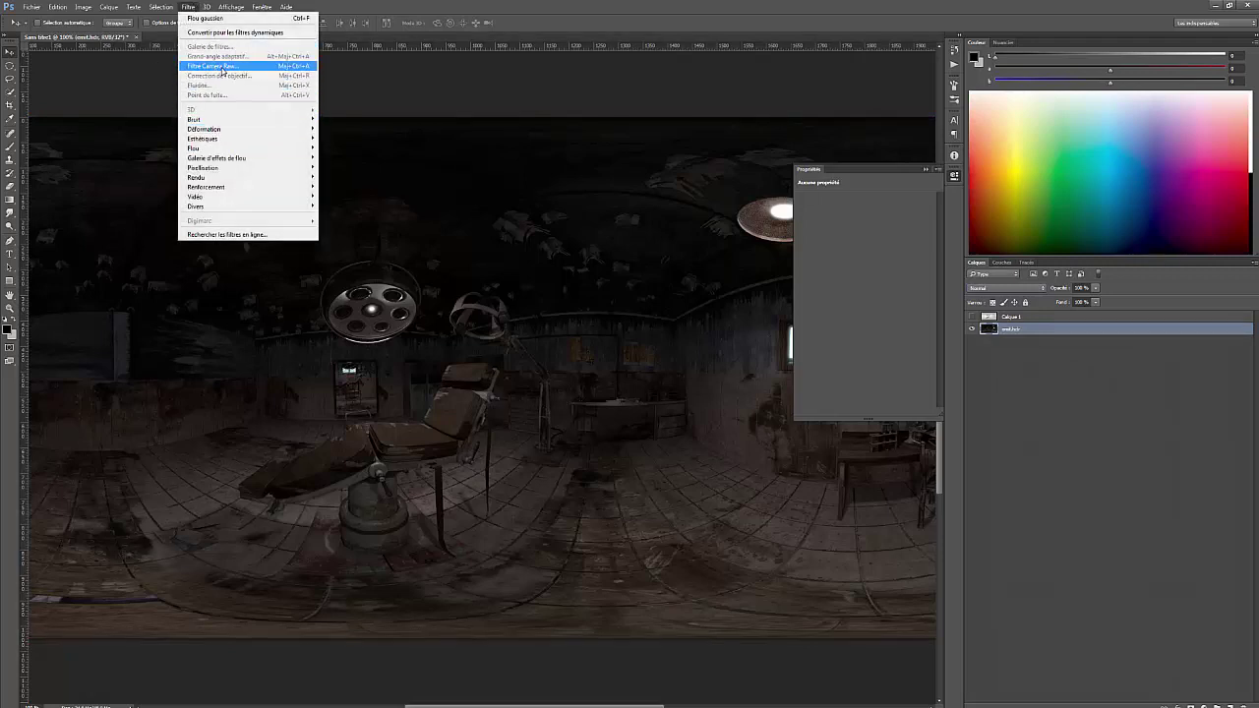
click(222, 68)
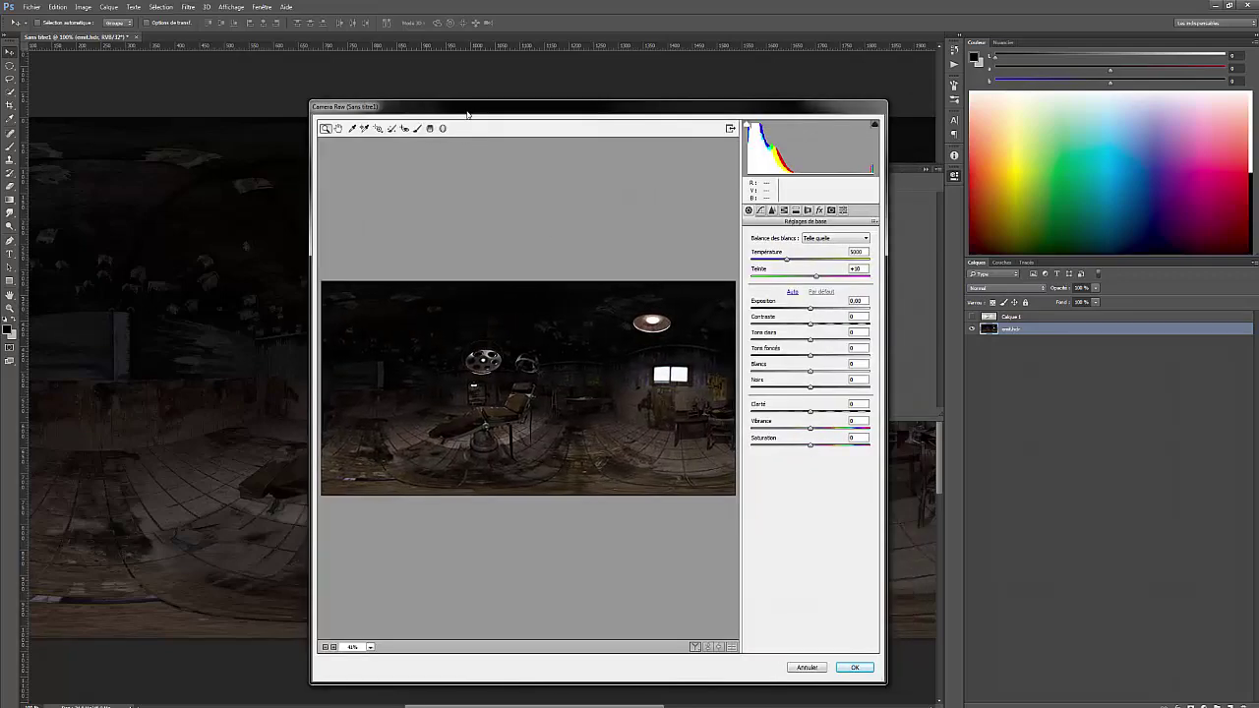
drag(503, 116, 420, 109)
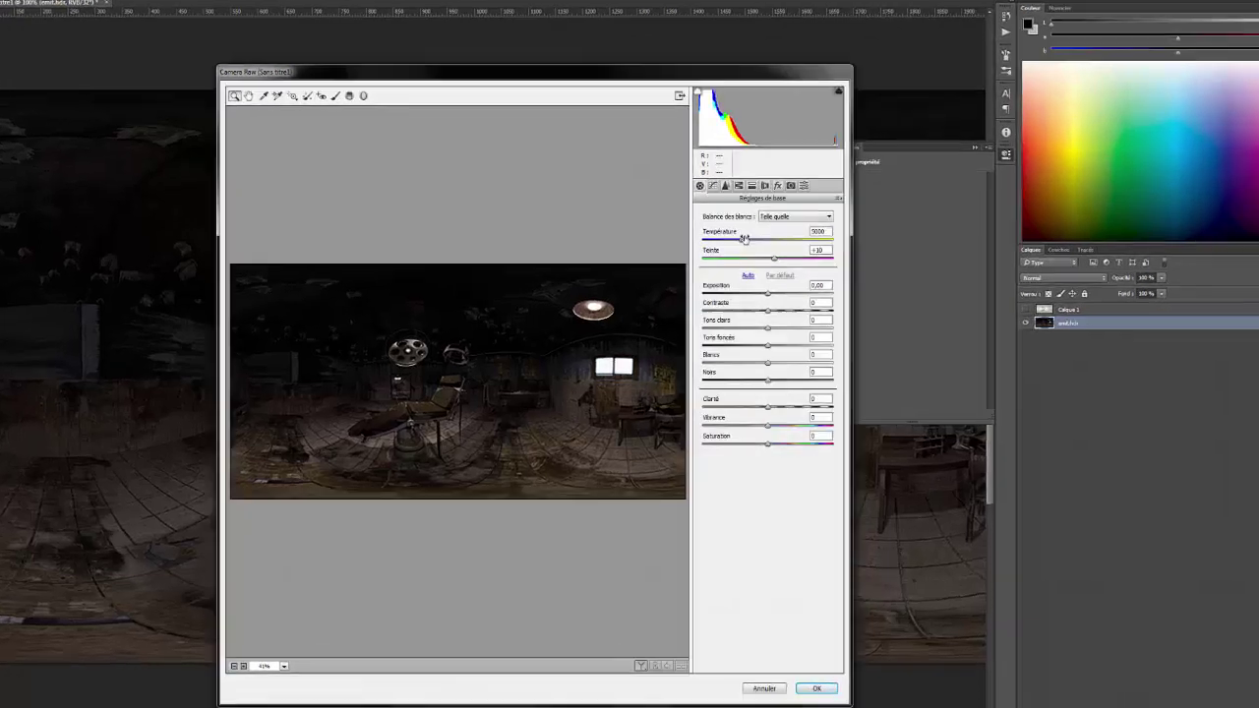
drag(714, 253, 718, 256)
drag(1001, 124, 1016, 124)
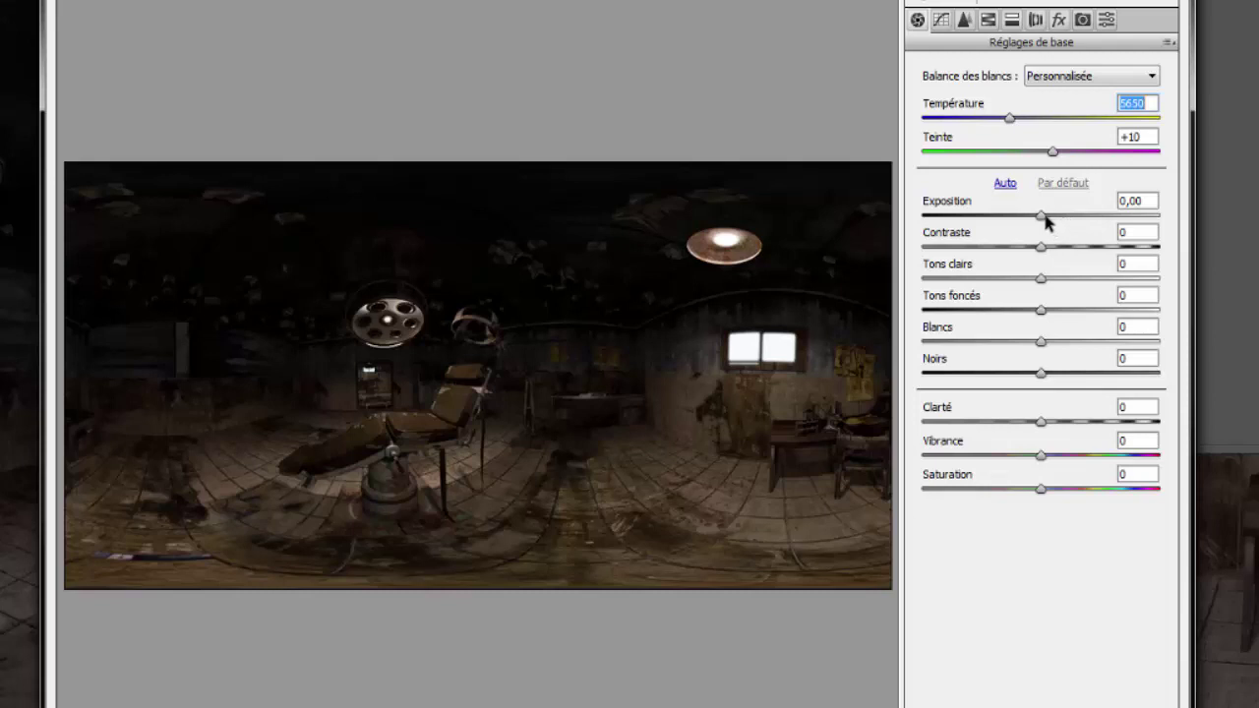
drag(1044, 219, 1041, 344)
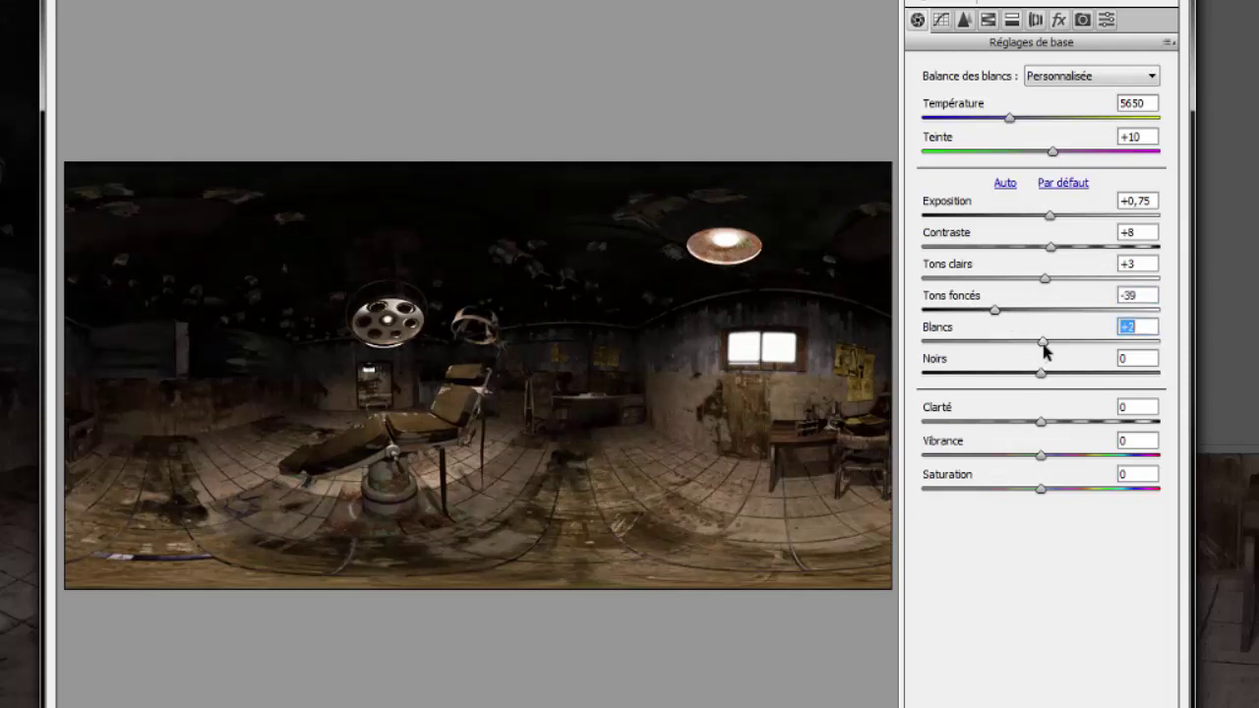
click(996, 311)
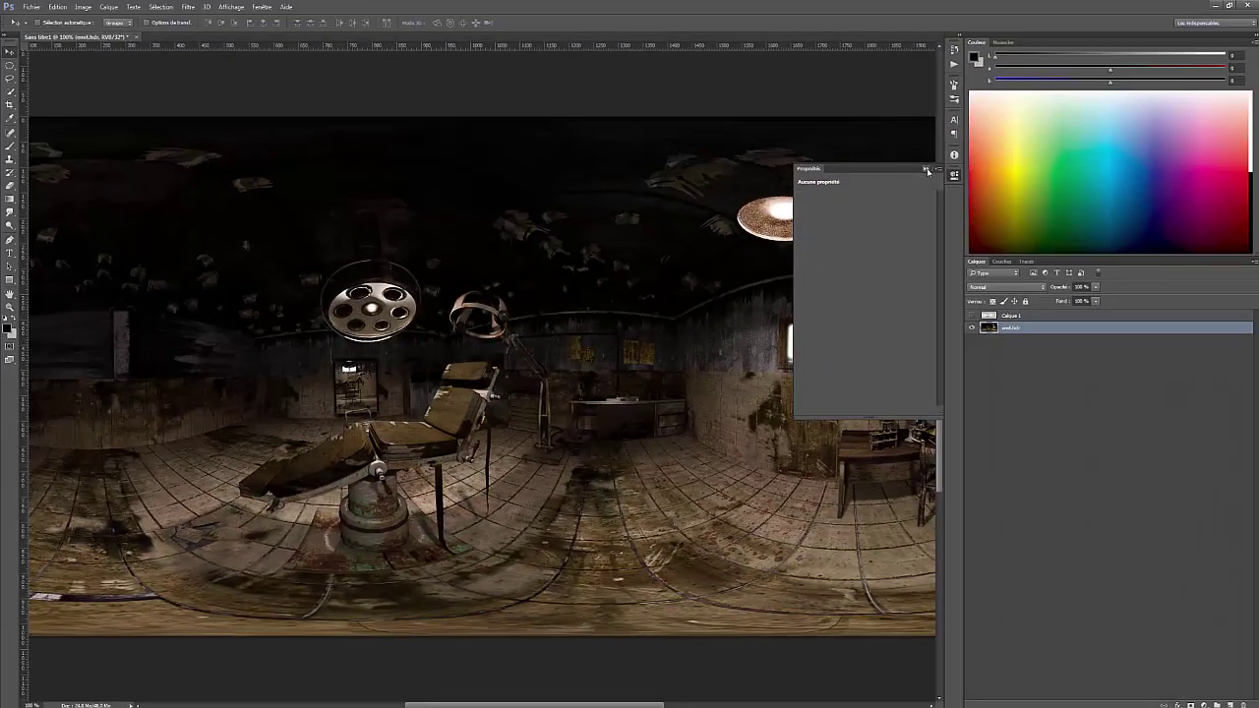
click(926, 170)
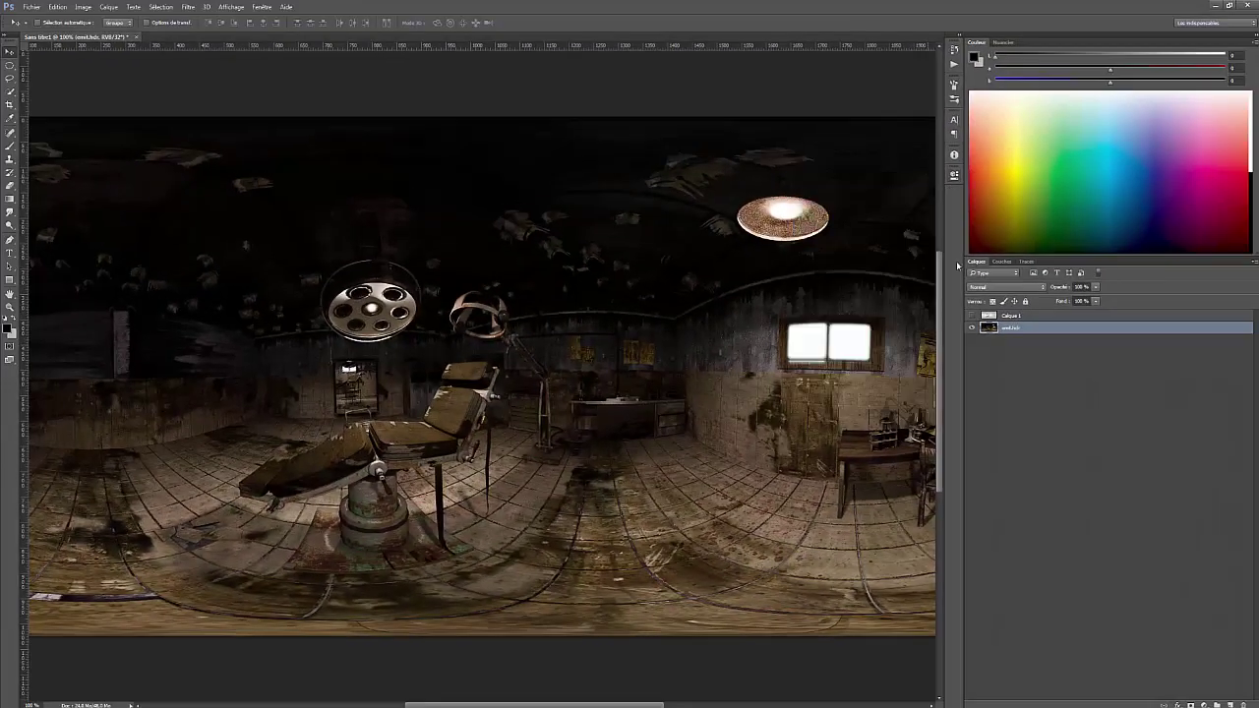
Step: Show the Calque 1 depth layer to examine its depth shading, and hide it again
click(988, 317)
click(972, 315)
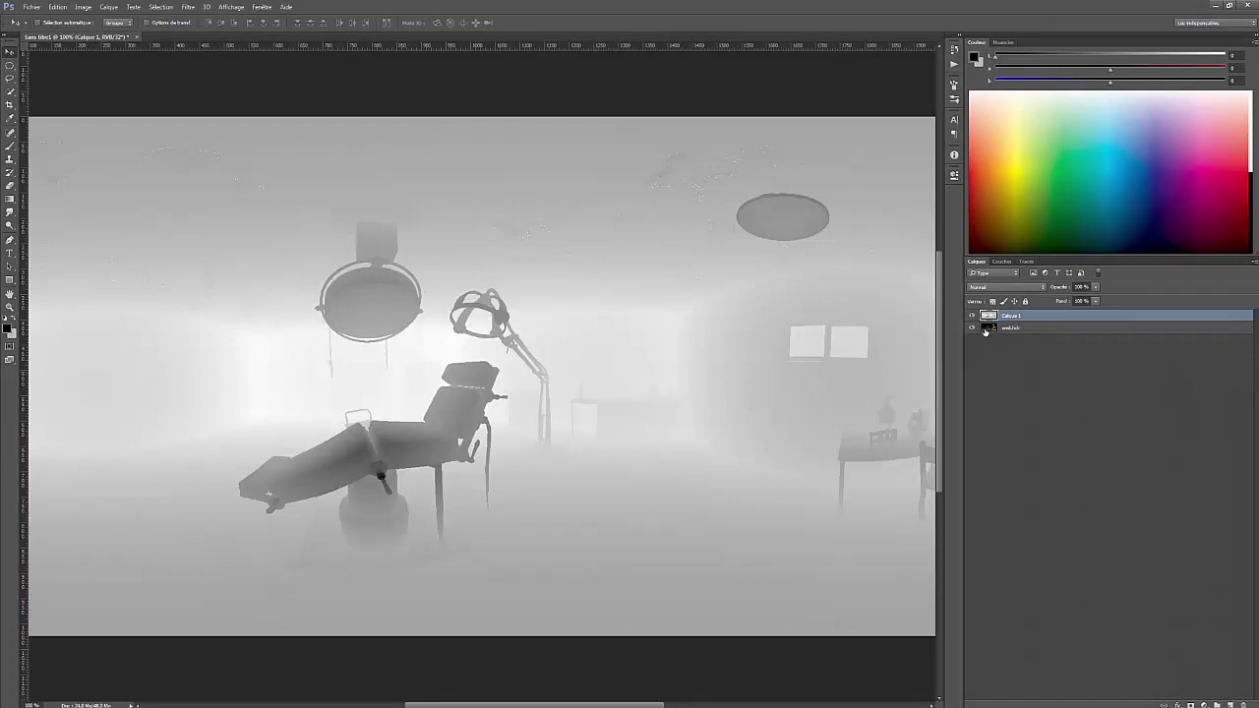
key(Tab)
key(Tab)
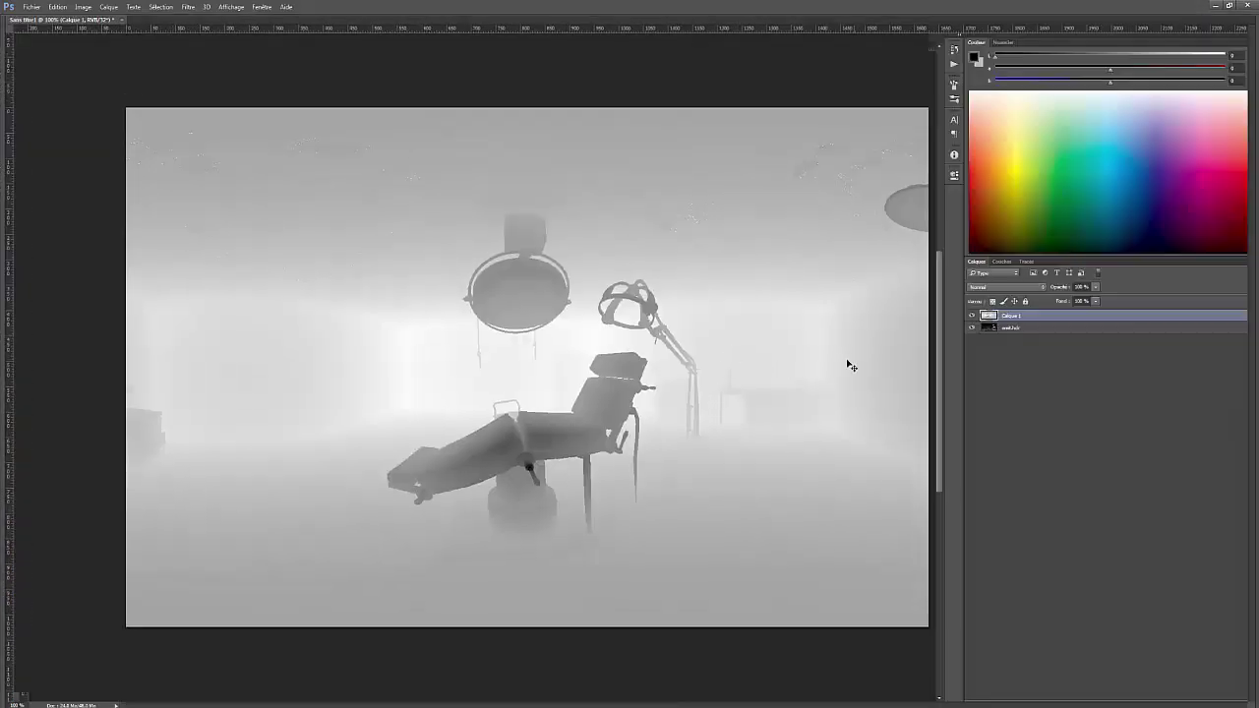
click(971, 316)
Step: Convert the emit.hdr layer into a smart object
click(974, 323)
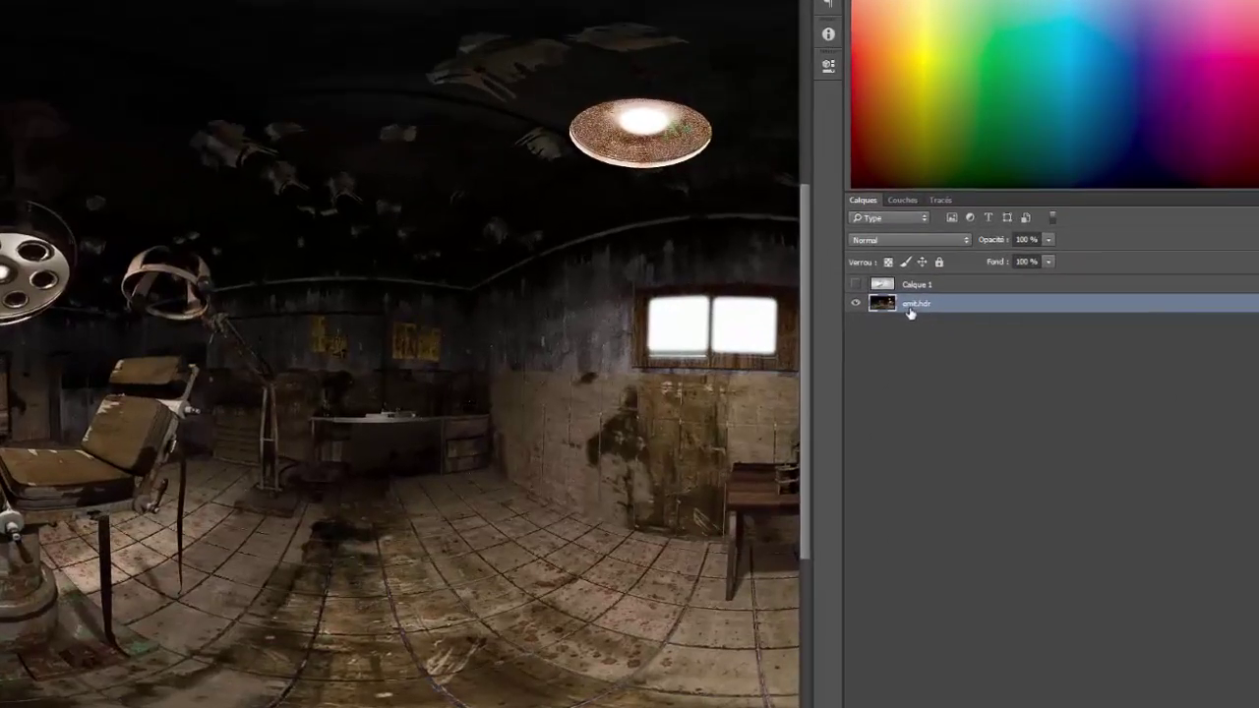
right_click(896, 308)
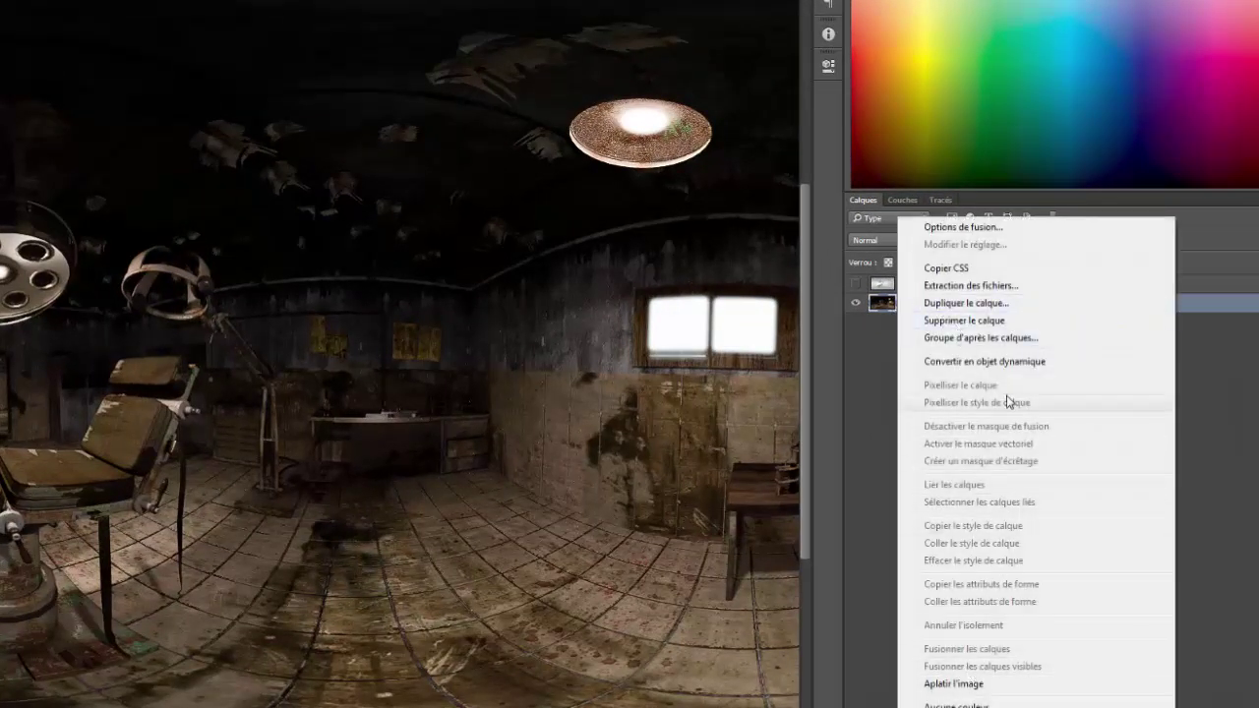
click(894, 372)
right_click(930, 307)
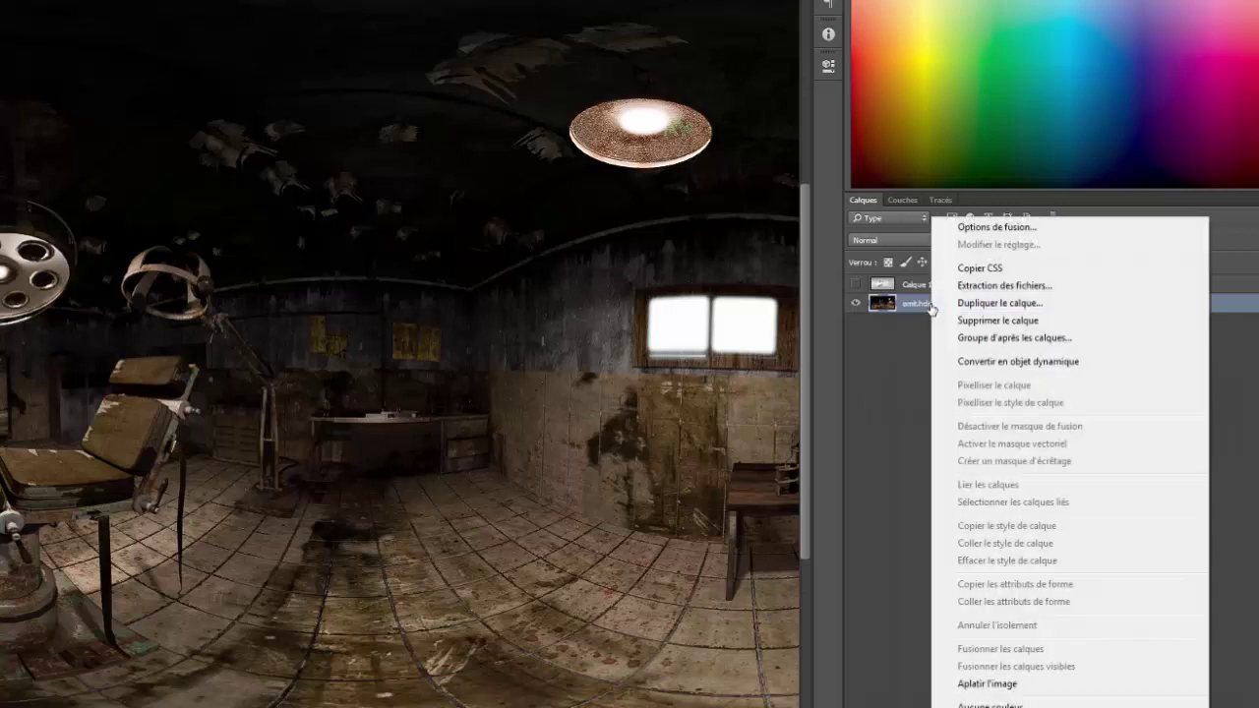
click(1017, 362)
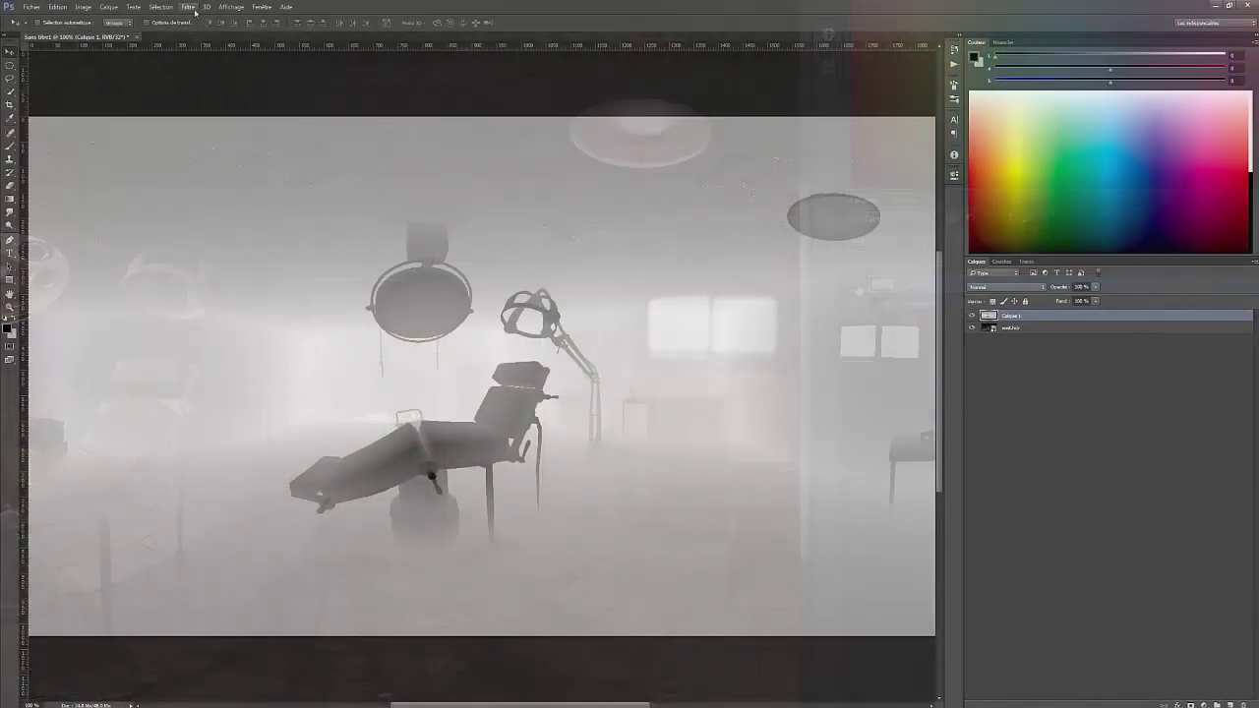
Step: Darken the Calque 1 depth layer with the Camera Raw filter by lowering Exposition and adjusting the contrast and tonal sliders
click(188, 7)
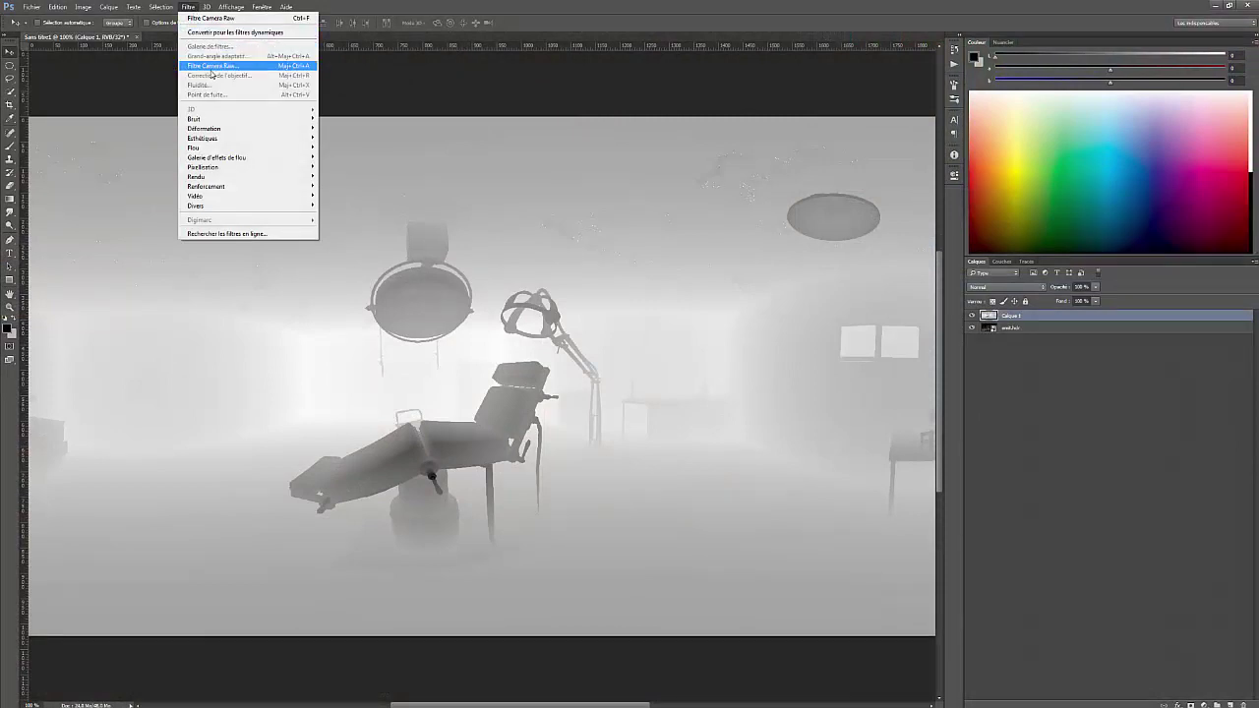
click(213, 66)
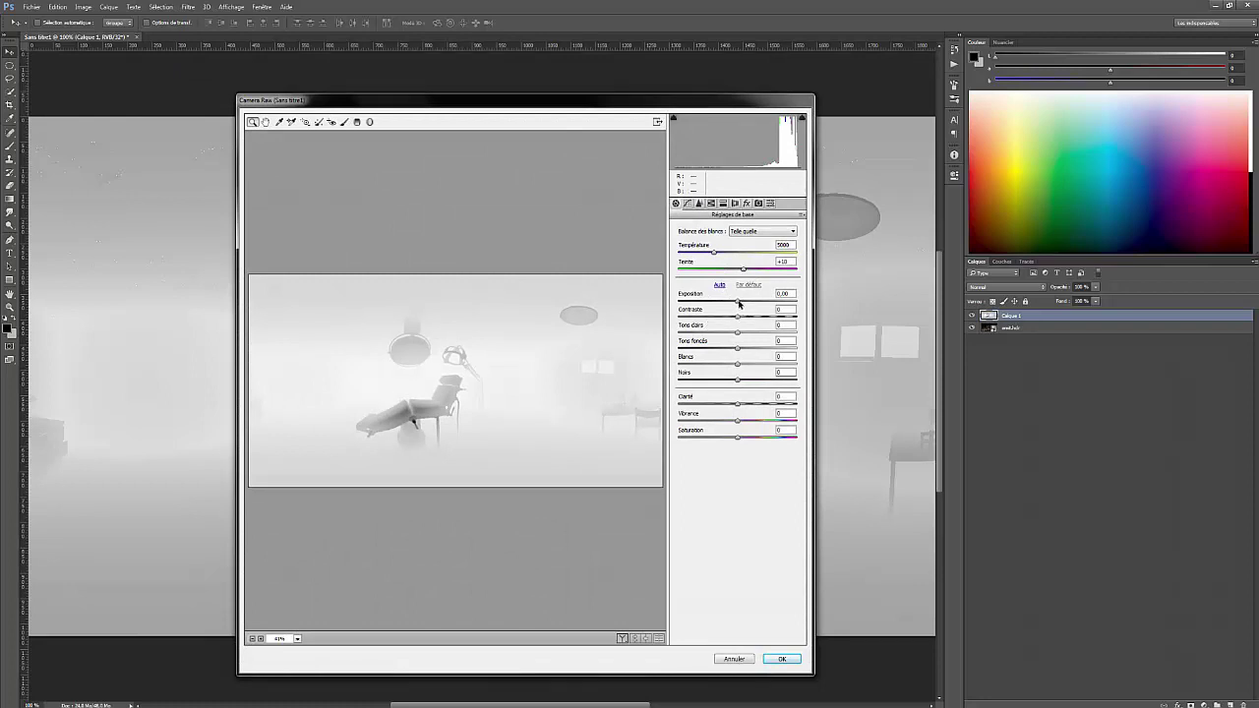
drag(738, 303, 712, 304)
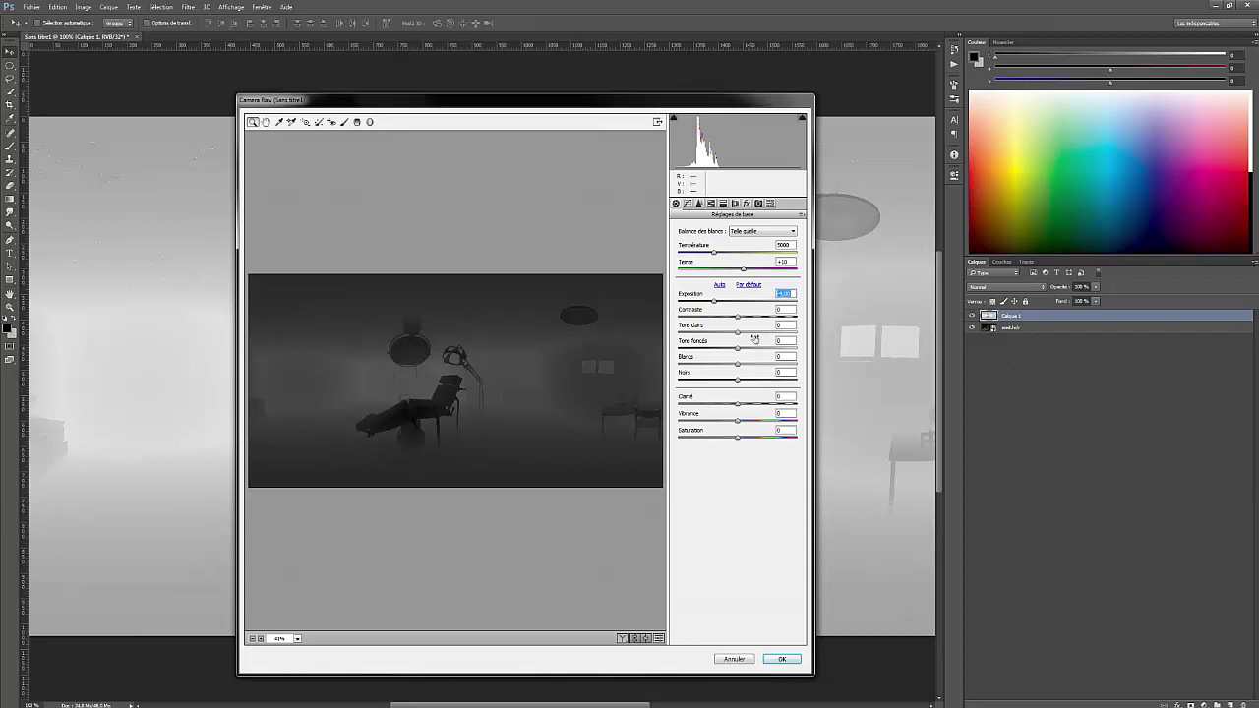
drag(738, 320, 688, 382)
click(792, 660)
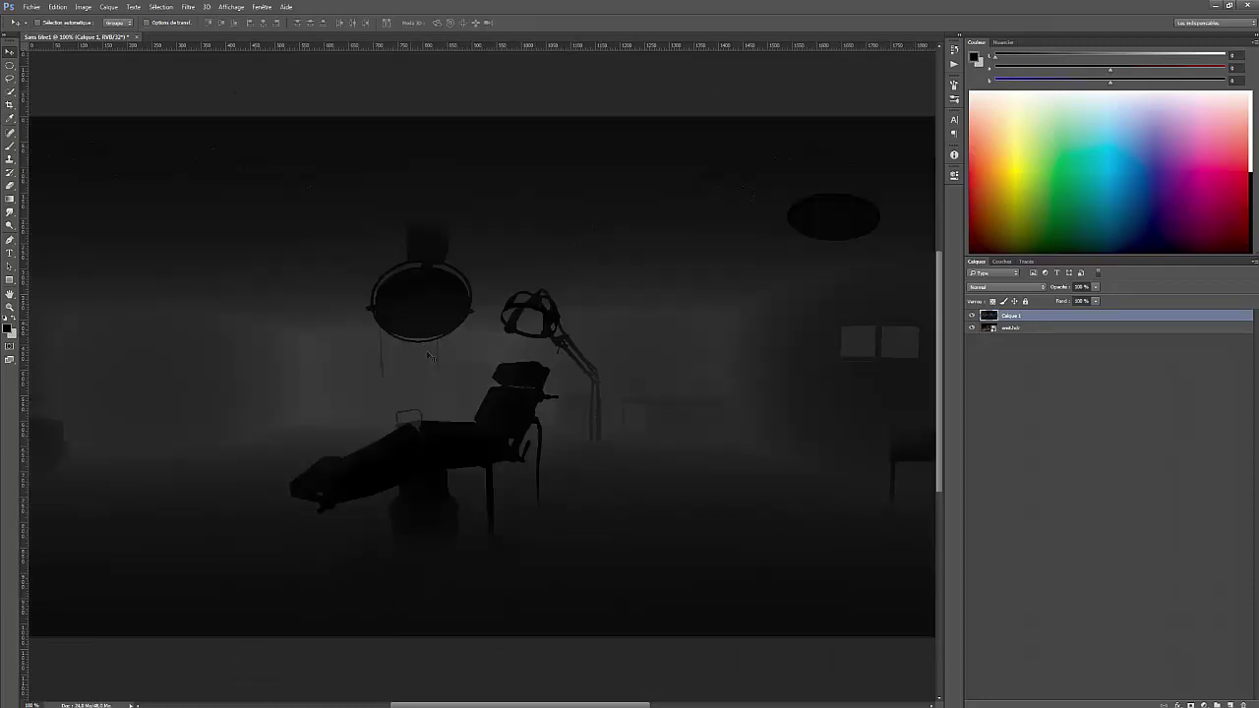
Step: Copy the whole darkened depth image, hide Calque 1 and select the emit.hdr layer
drag(415, 404, 443, 404)
key(ctrl+a)
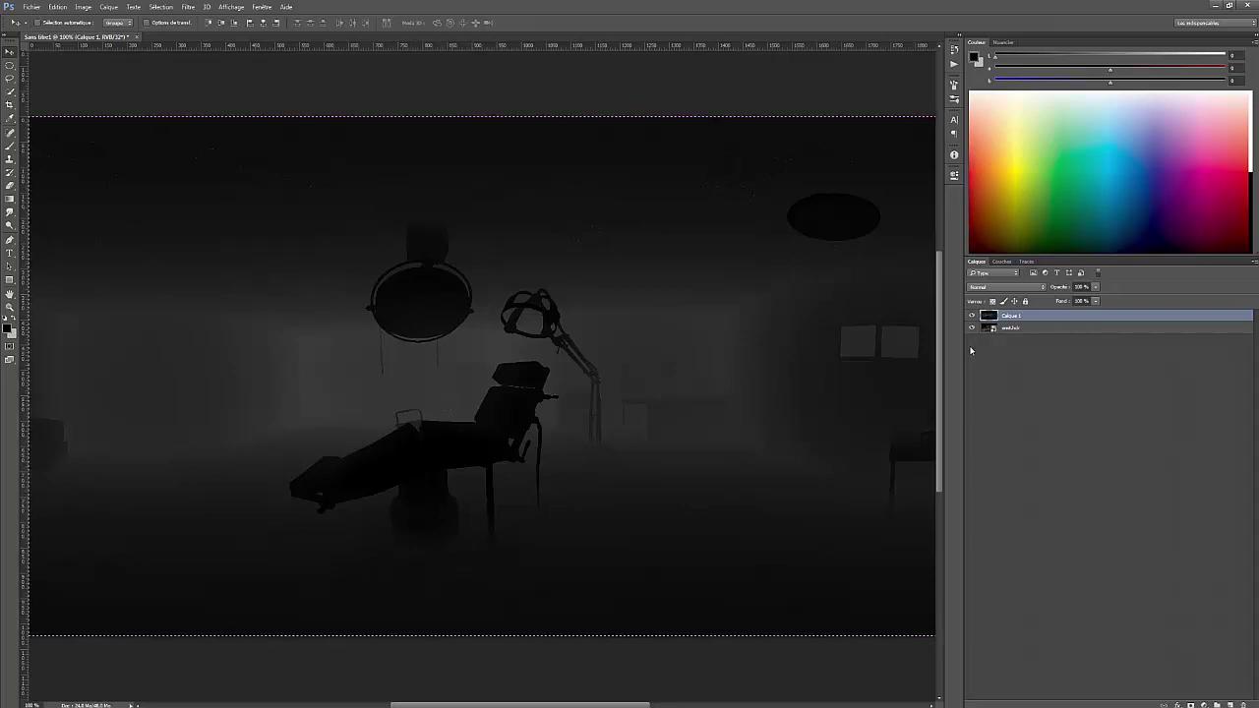
click(973, 315)
click(1022, 328)
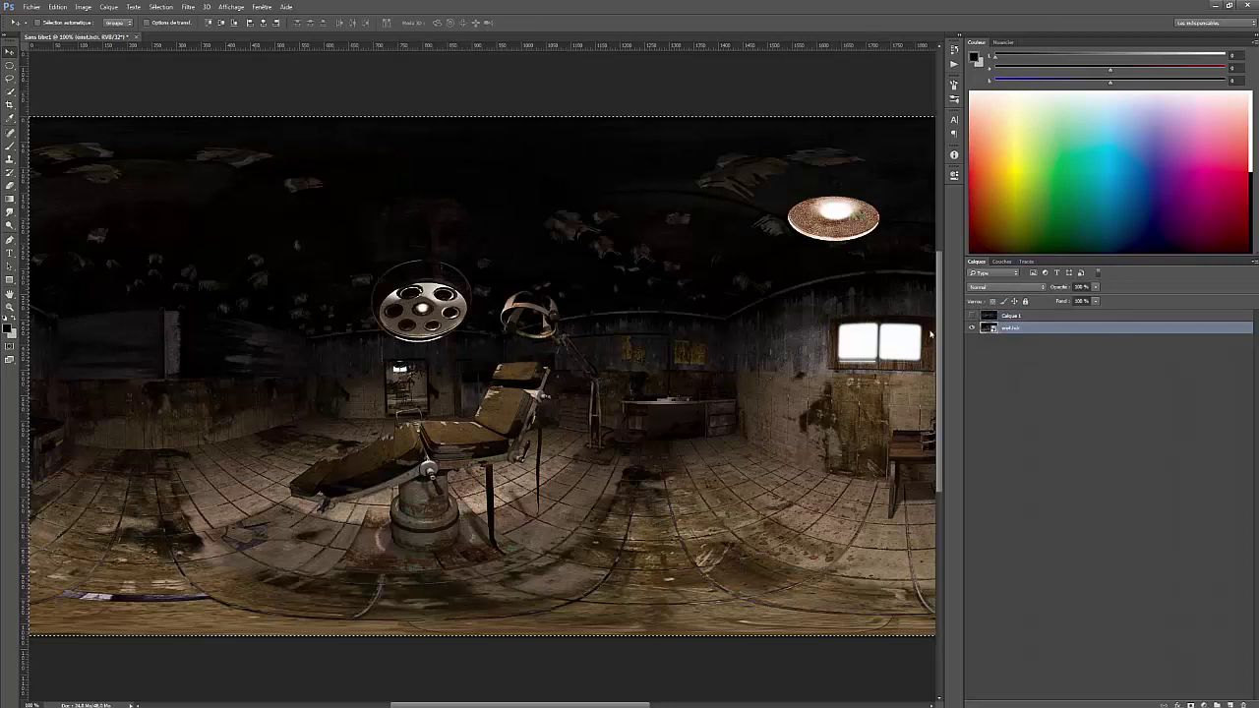
Step: Apply a Gaussian Blur smart filter to emit.hdr and paste the copied depth image into its filter mask
click(188, 7)
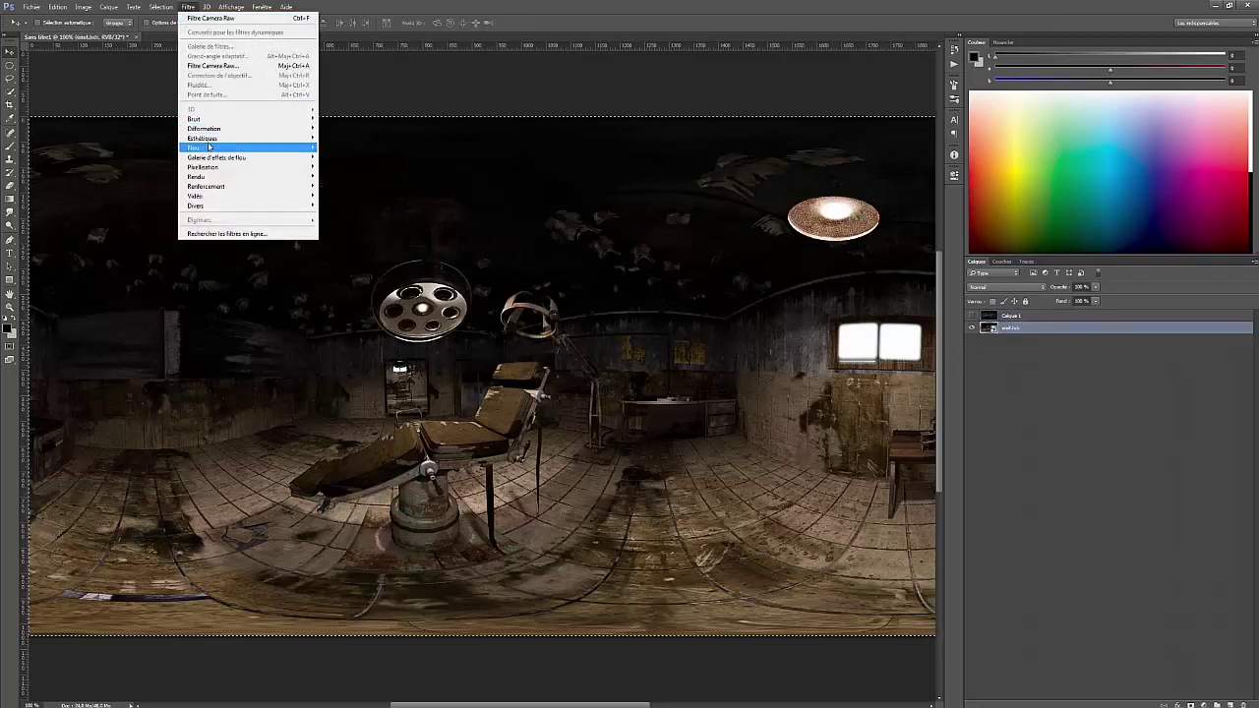
mouse_move(209, 146)
click(138, 195)
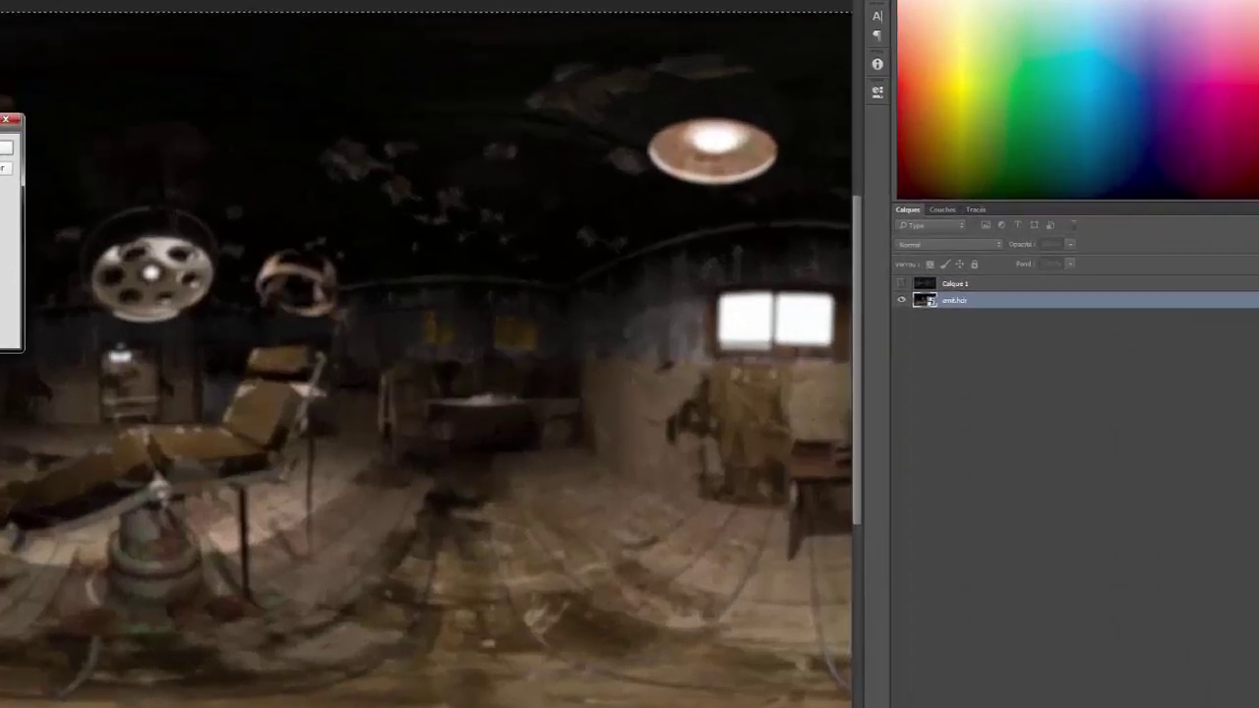
click(299, 217)
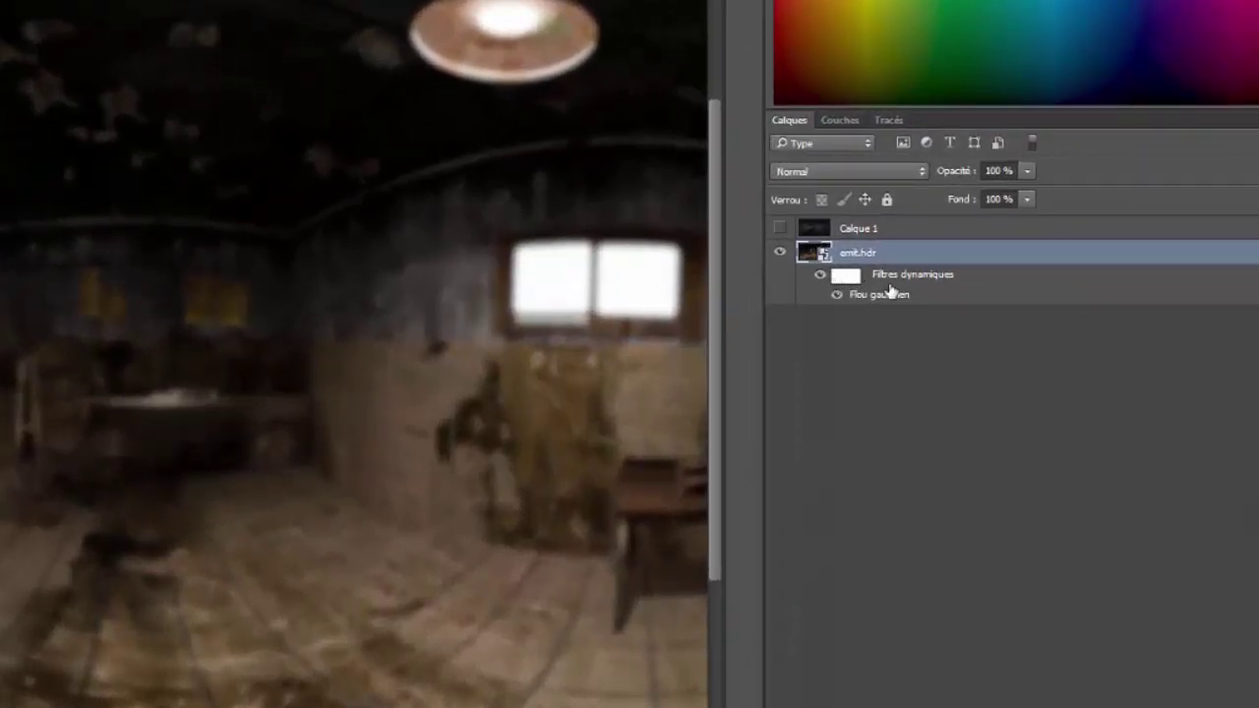
alt+click(843, 279)
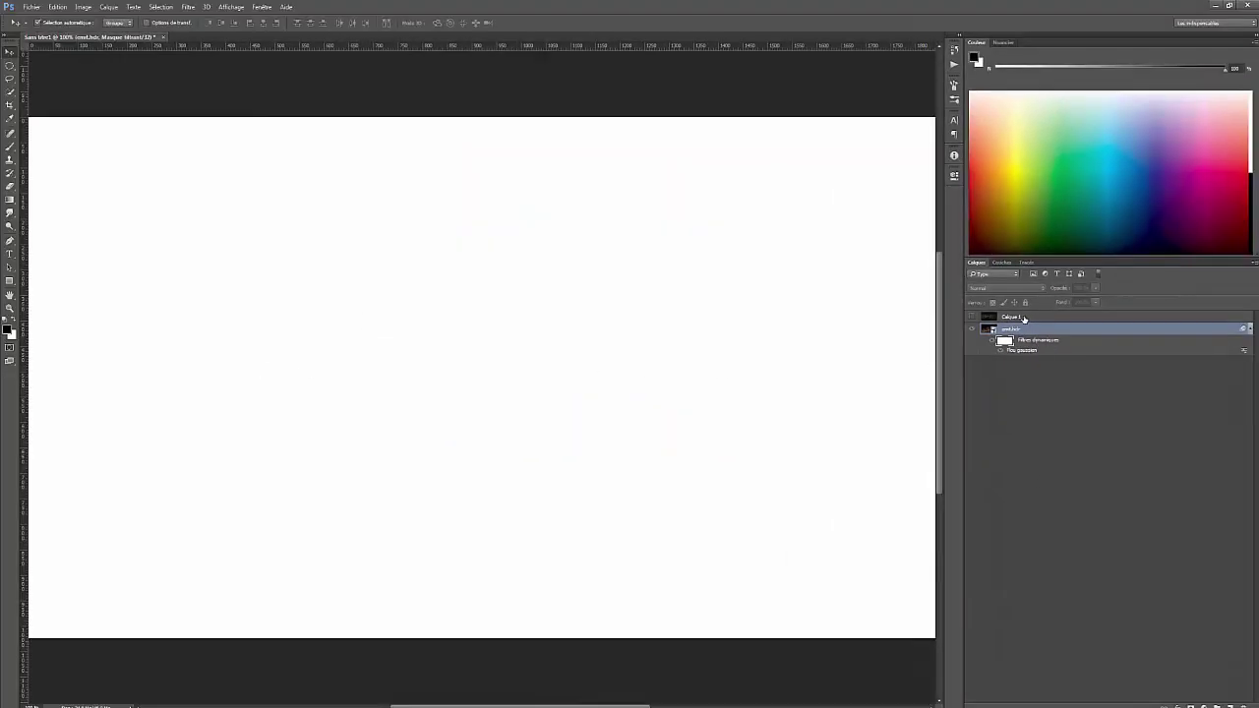
key(ctrl+v)
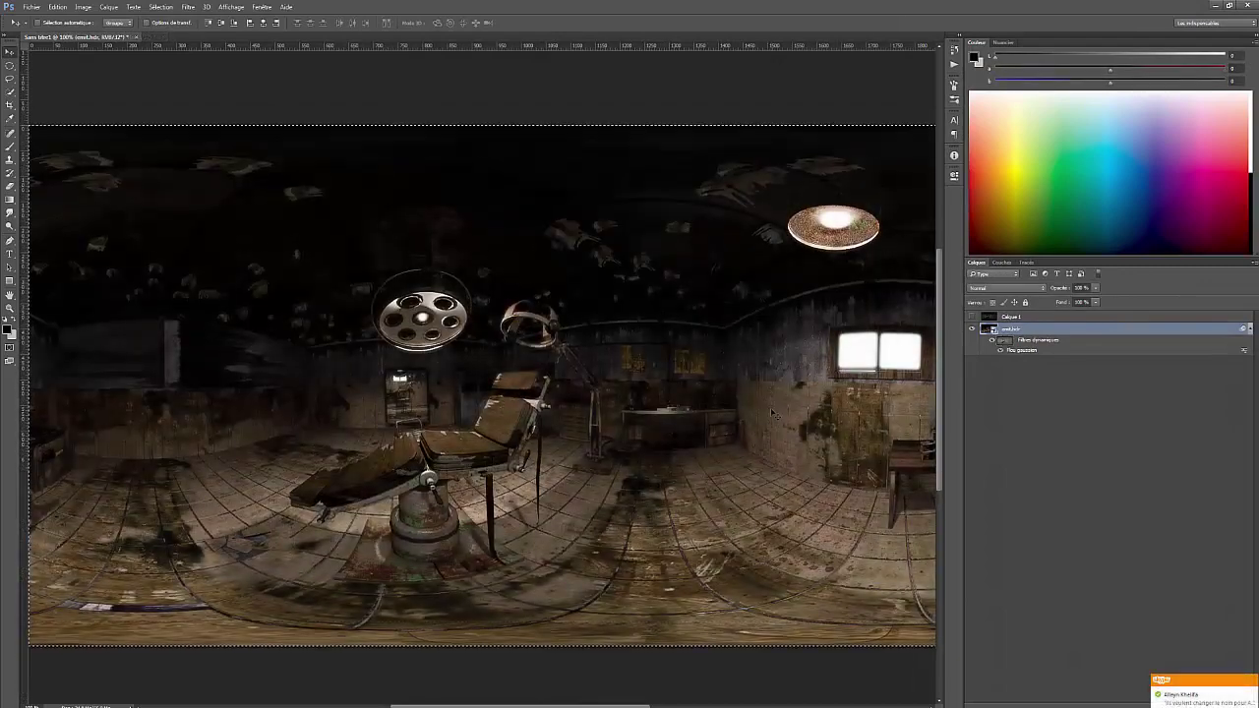
Step: Examine the depth-masked blur around the chair, mirror and lamp up close, comparing the image with and without the smart filter
key(ctrl+plus)
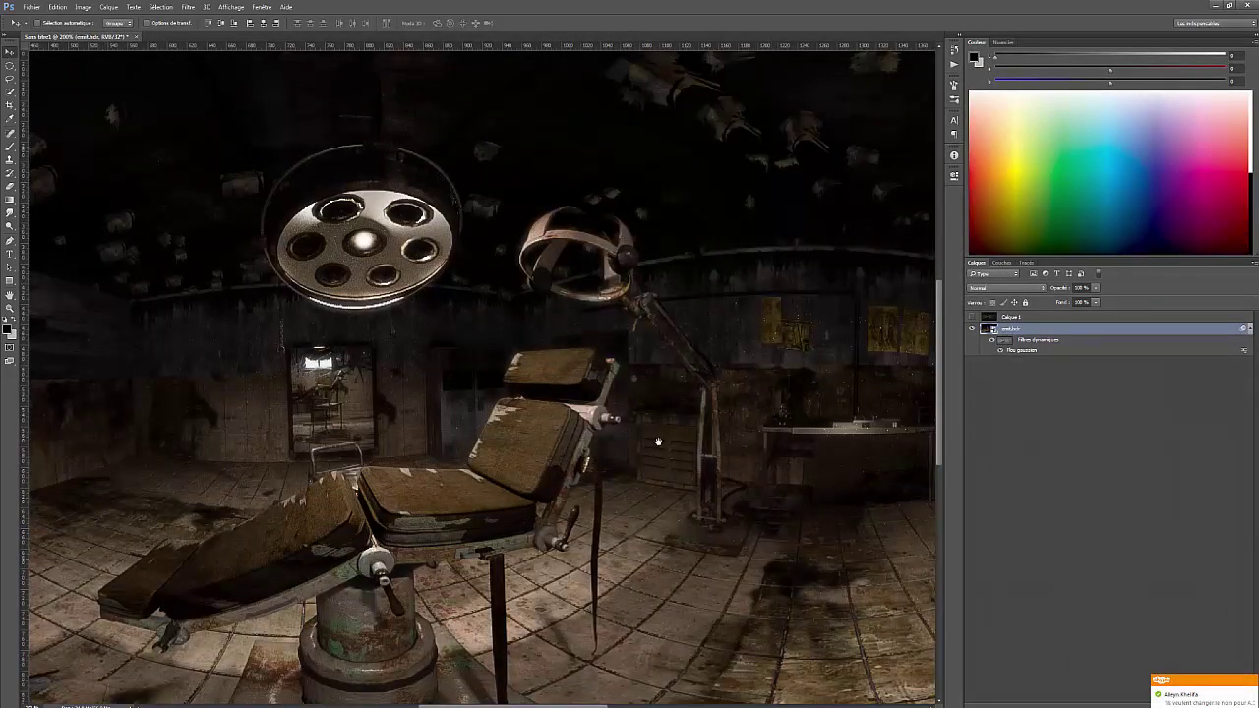
drag(657, 443, 787, 356)
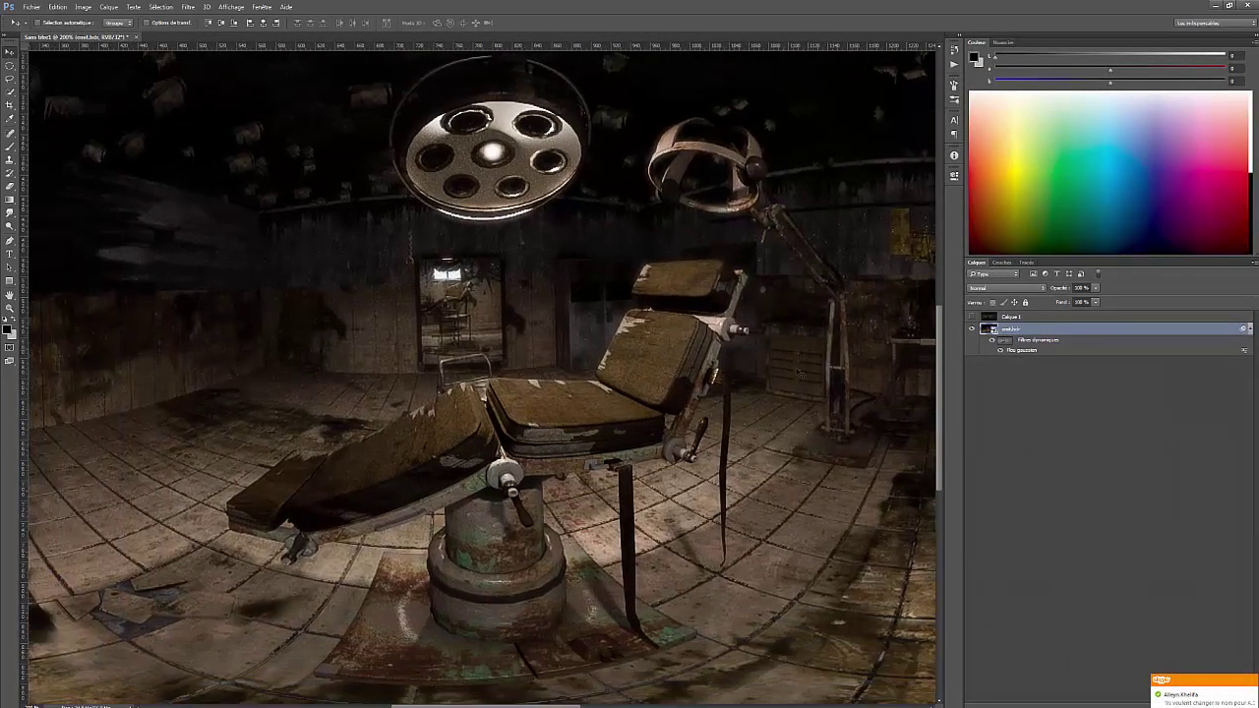
drag(434, 336, 491, 334)
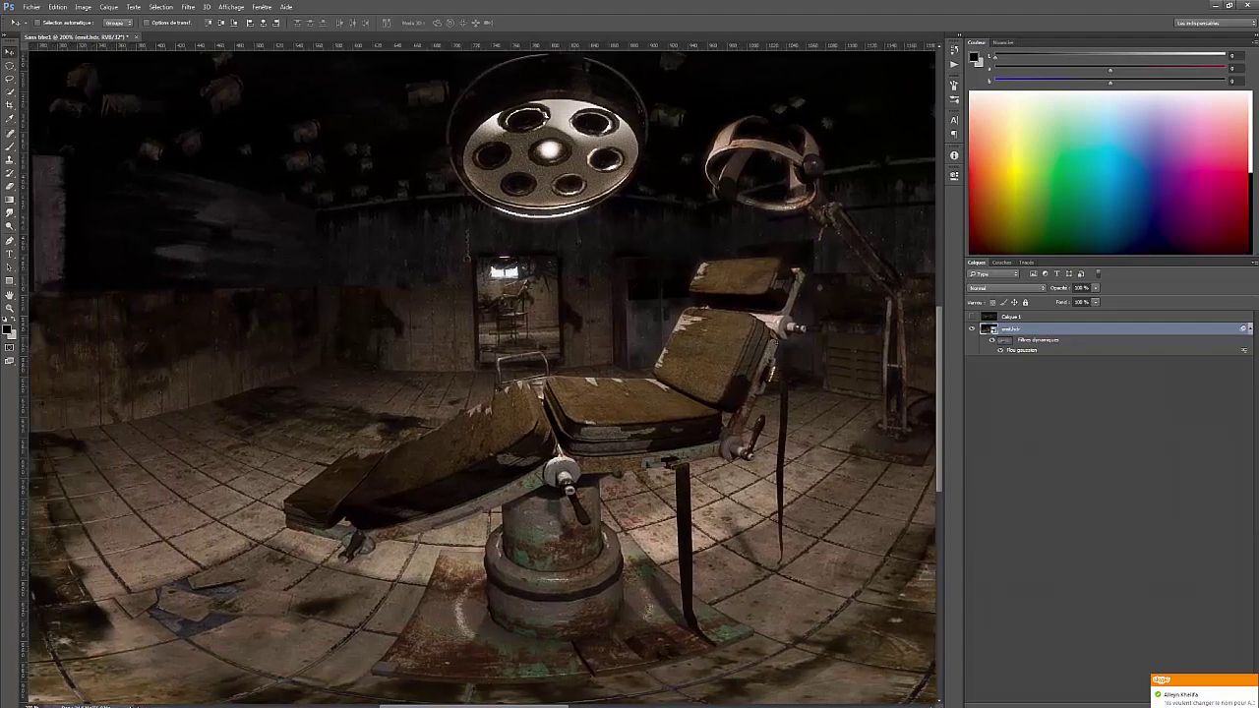
click(991, 340)
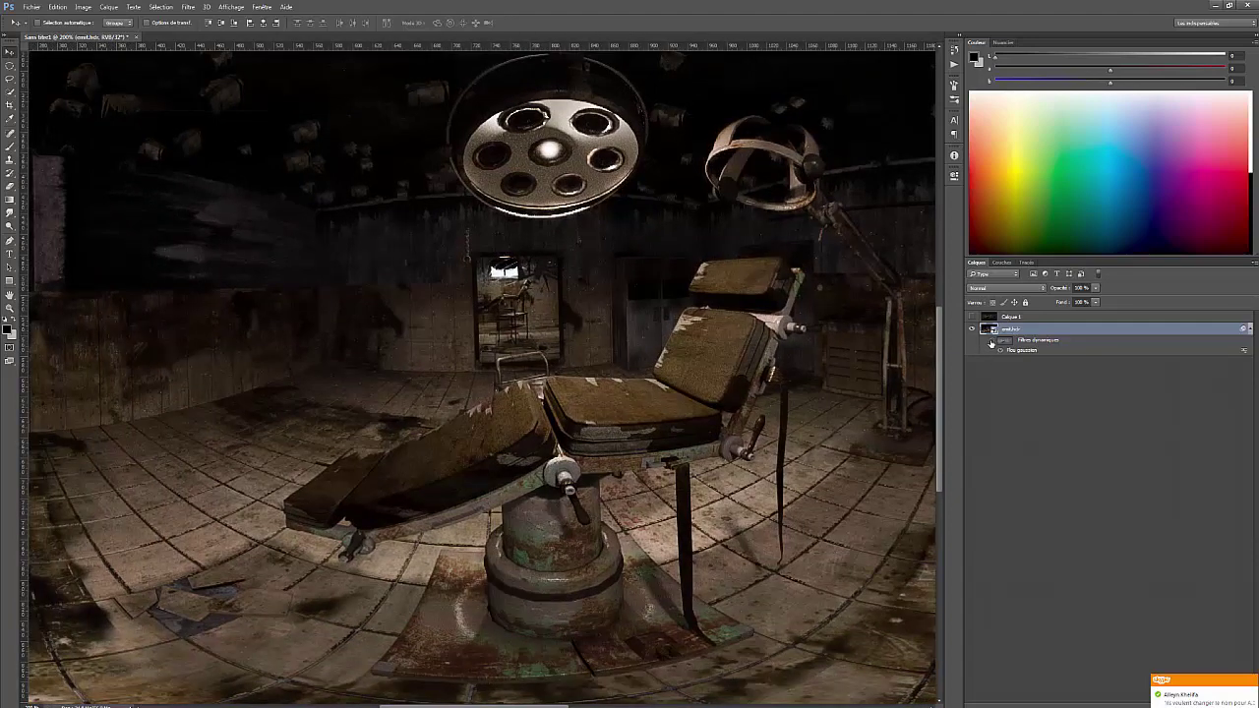
click(991, 341)
click(992, 341)
click(991, 342)
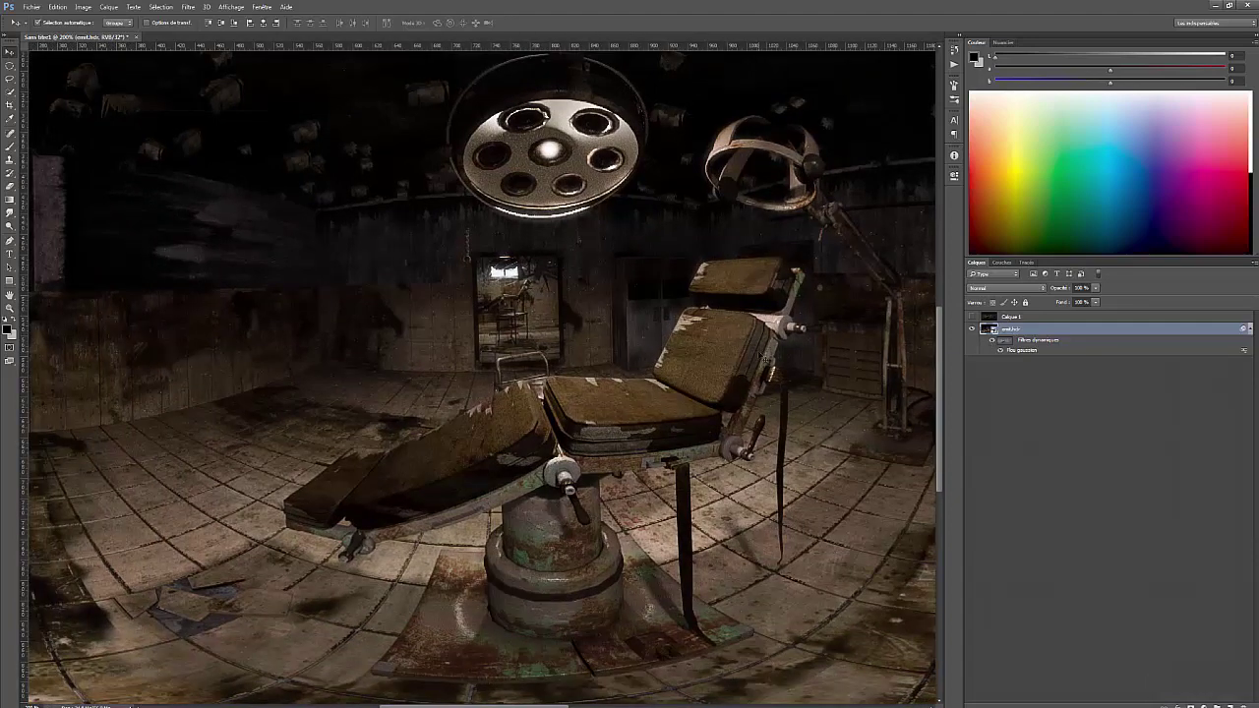
key(ctrl+plus)
key(ctrl+plus)
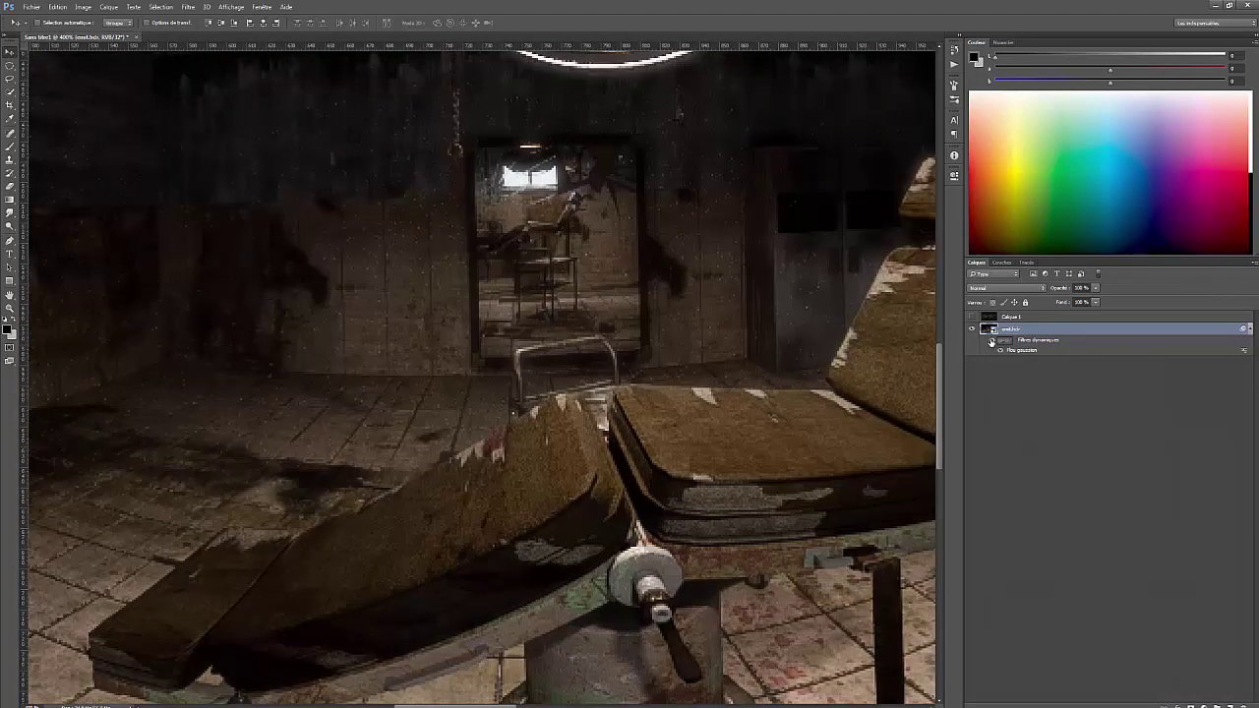
click(991, 342)
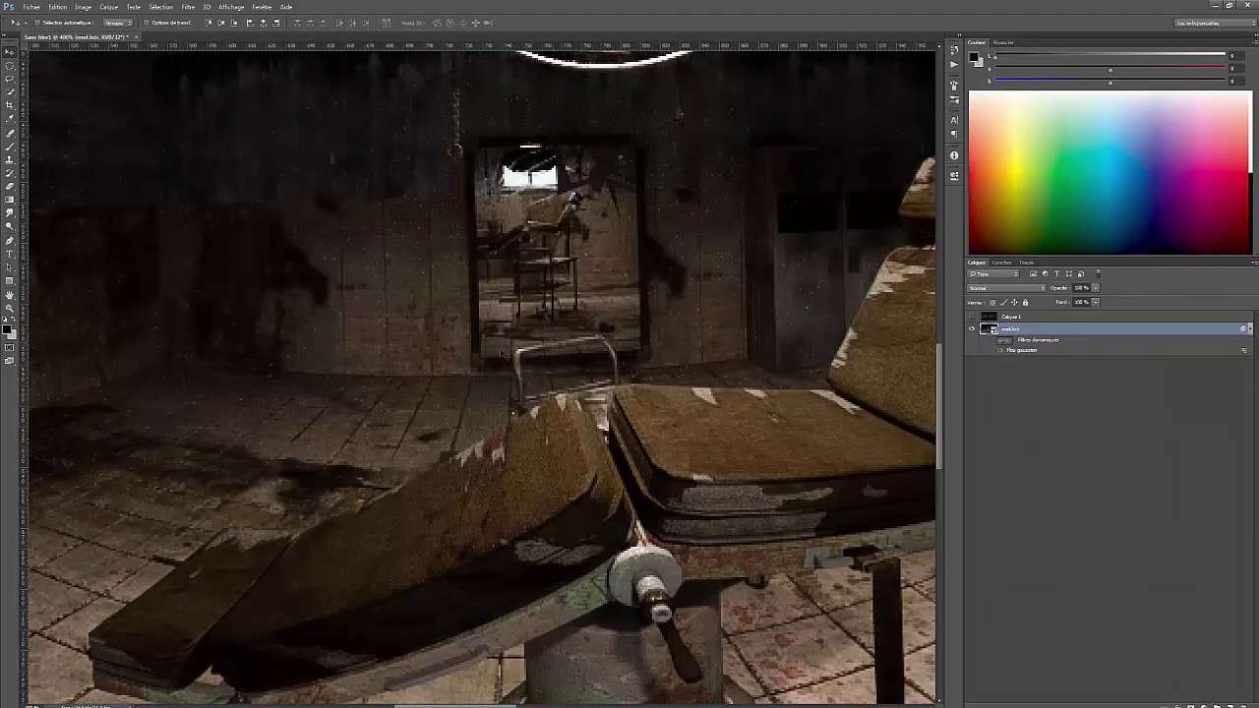
click(990, 341)
click(992, 341)
click(991, 341)
drag(851, 265, 646, 428)
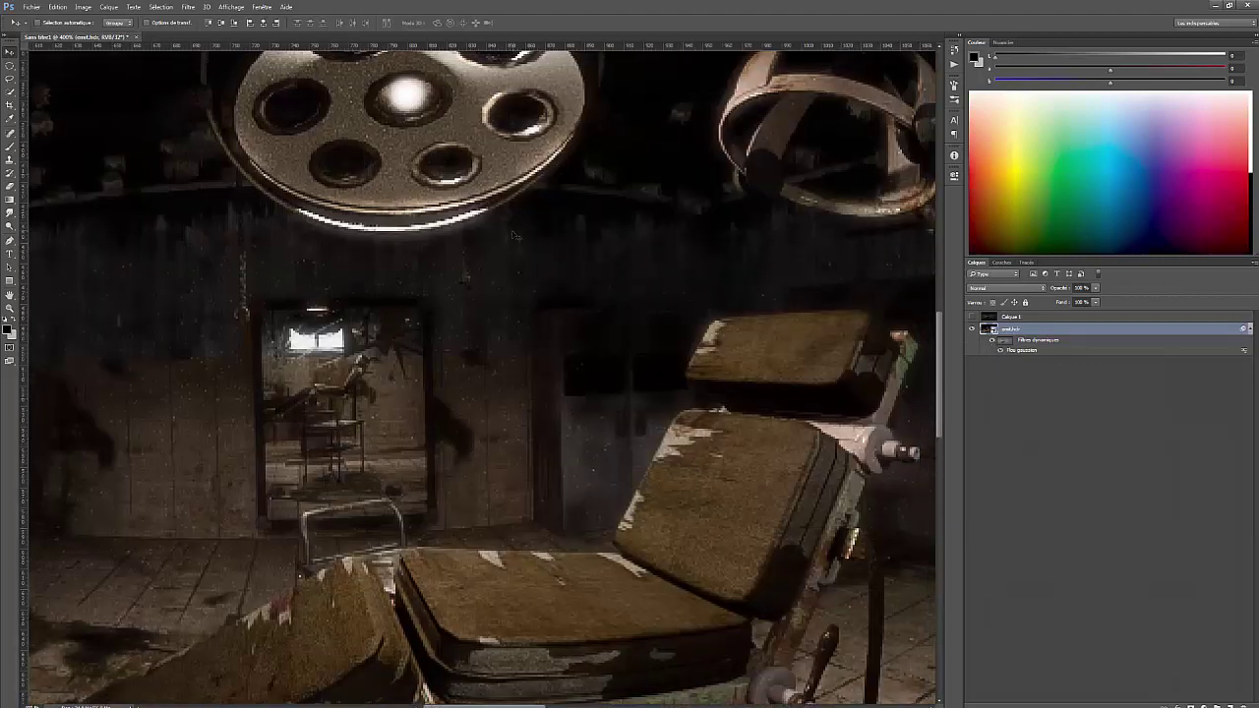
Step: Inspect the ceiling lamp and the mirror area of the blurred panorama, and return to a wider view
drag(517, 241, 586, 377)
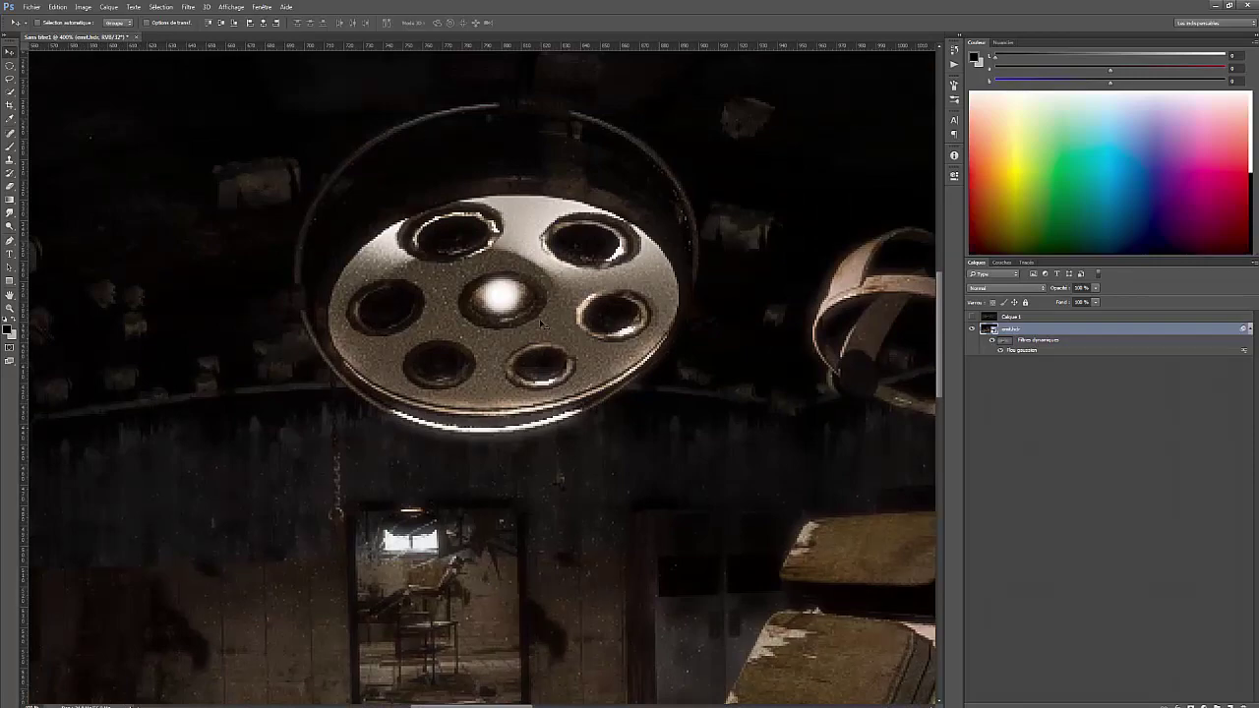
drag(557, 501, 426, 177)
key(ctrl+minus)
key(ctrl+minus)
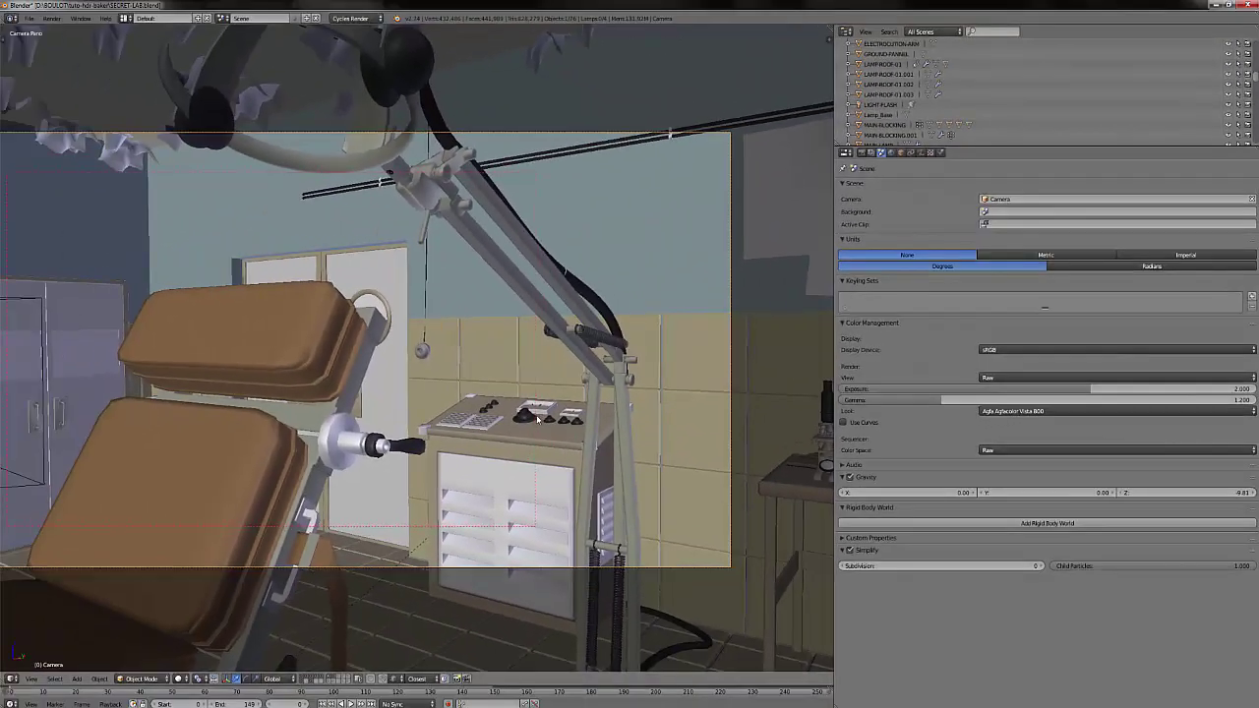
Step: Switch to Blender, preview the camera view rendered, and compare the Default view transform with Raw, ending on Raw
scroll(501, 417, up, 1)
key(shift+z)
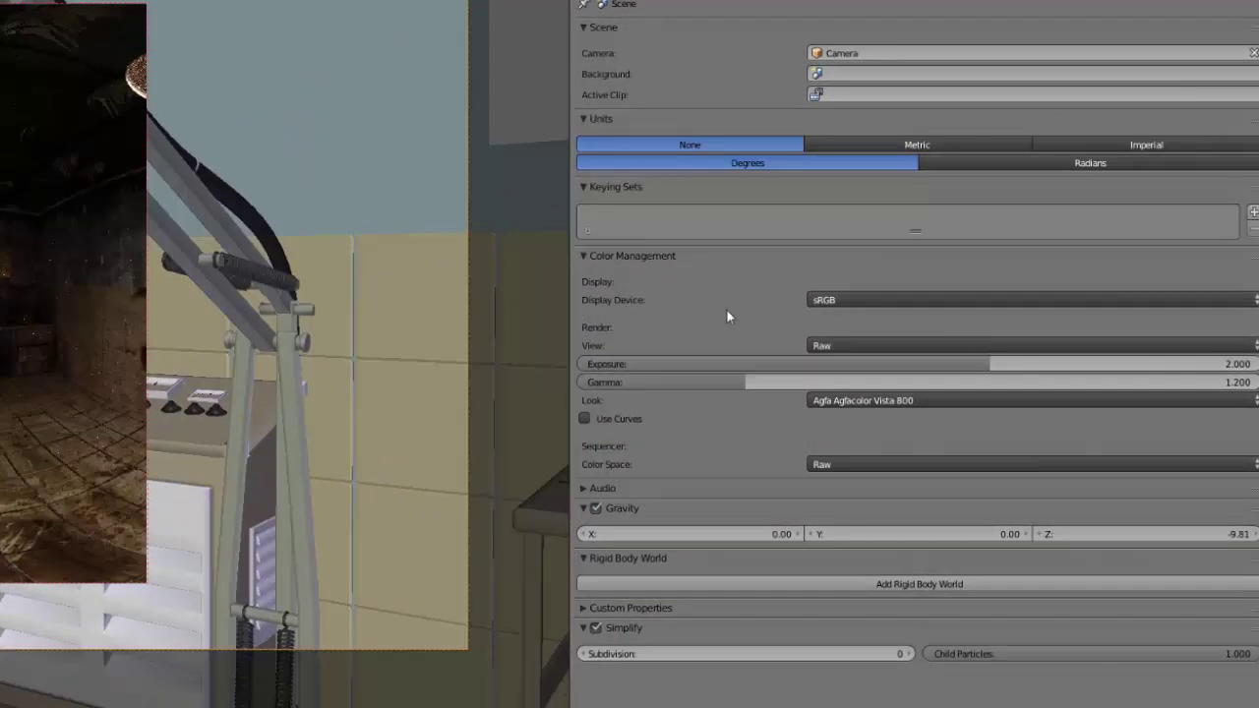
click(833, 297)
click(828, 343)
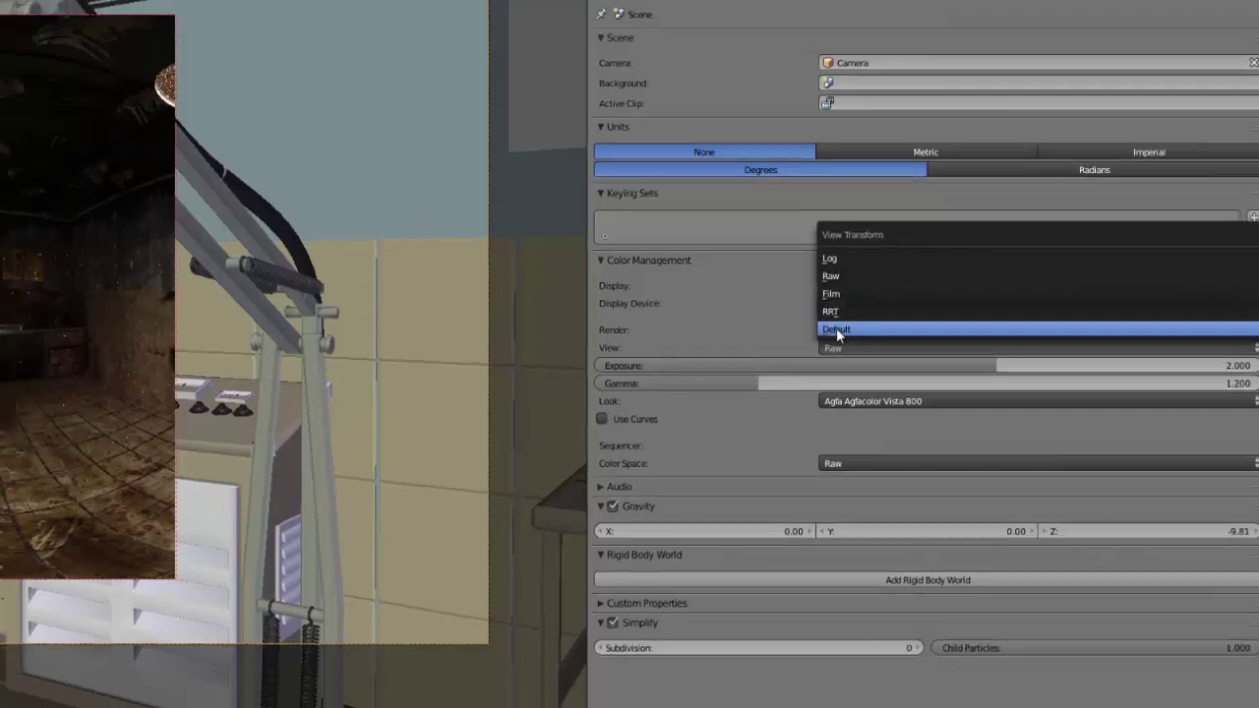
click(825, 325)
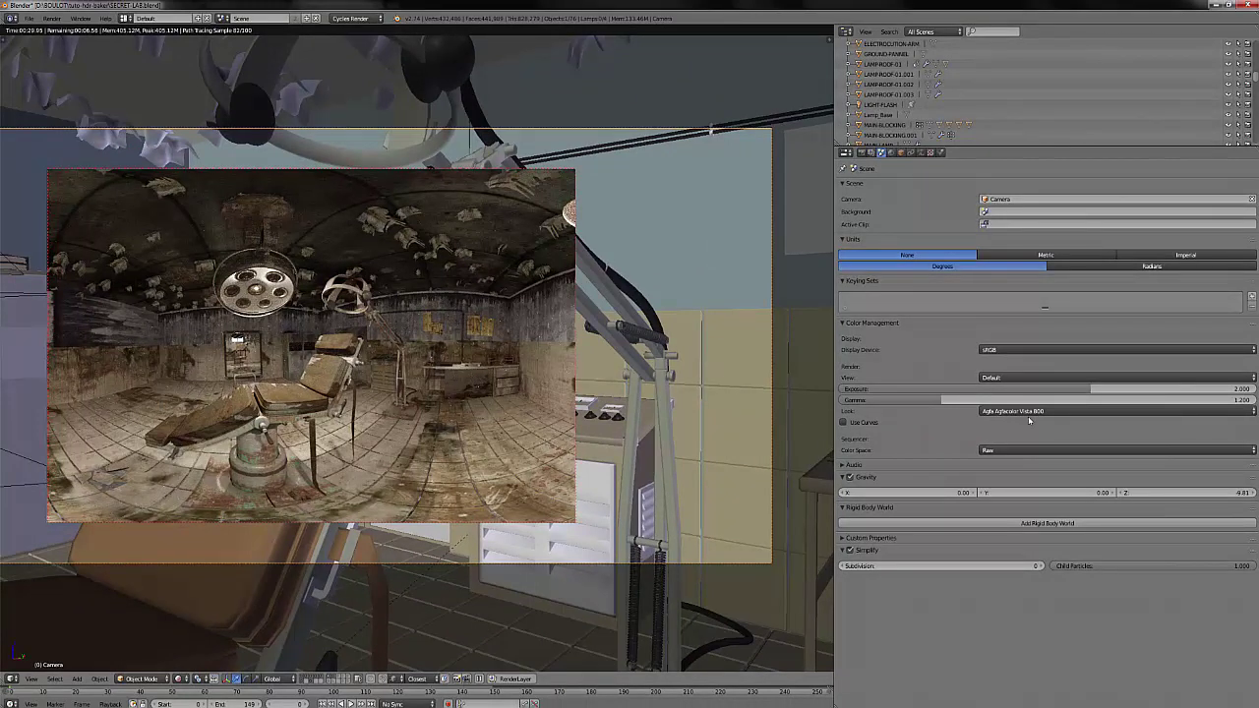
click(1009, 378)
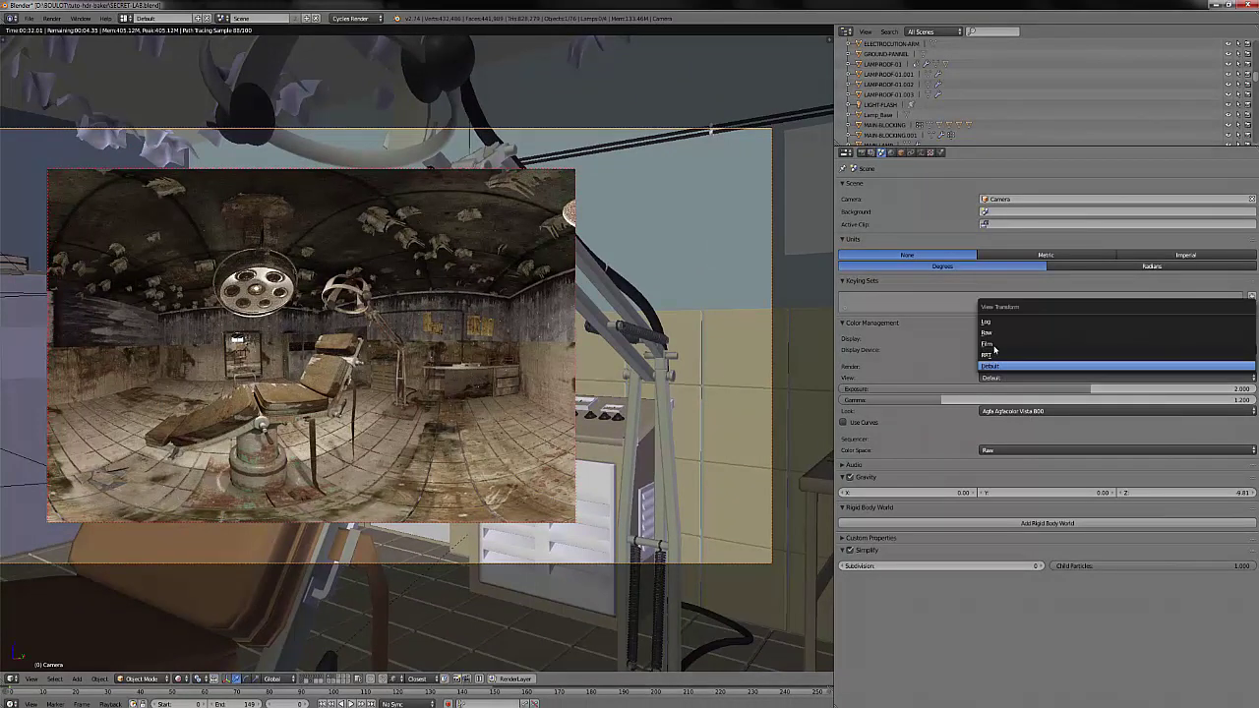
click(991, 332)
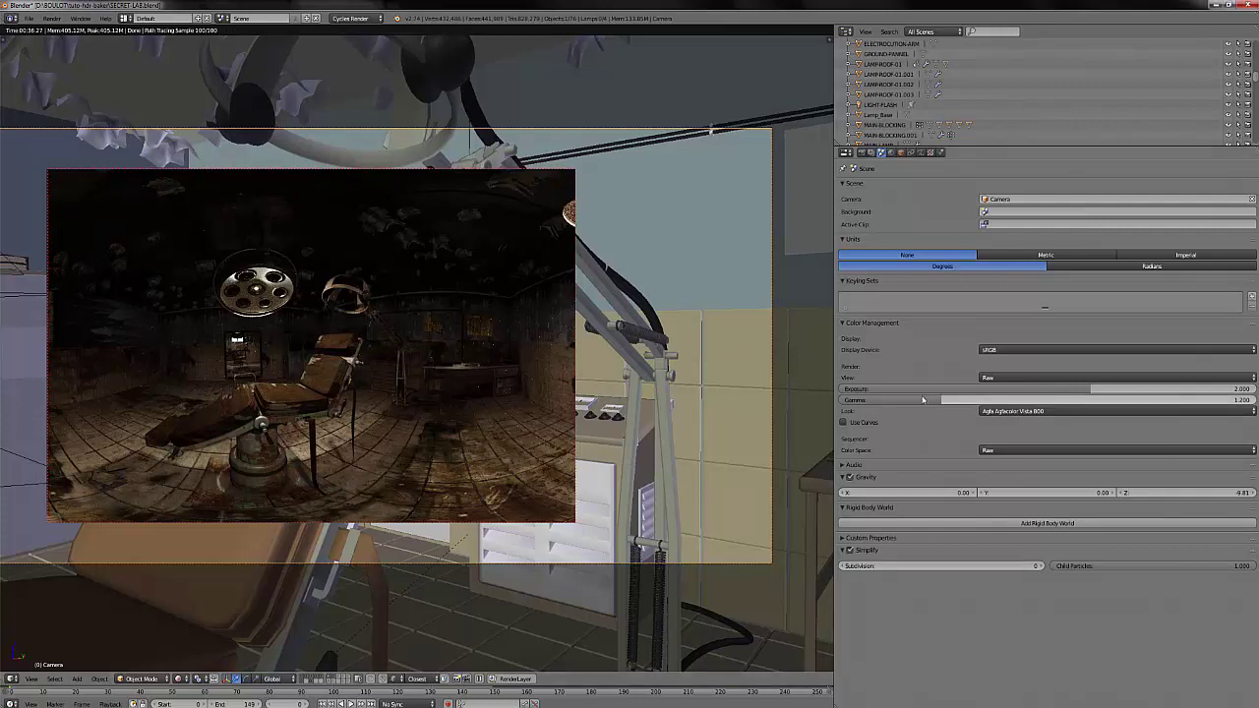
Step: Try a colour management Exposure of 1 on the rendered preview, and restore it to 2
click(1012, 390)
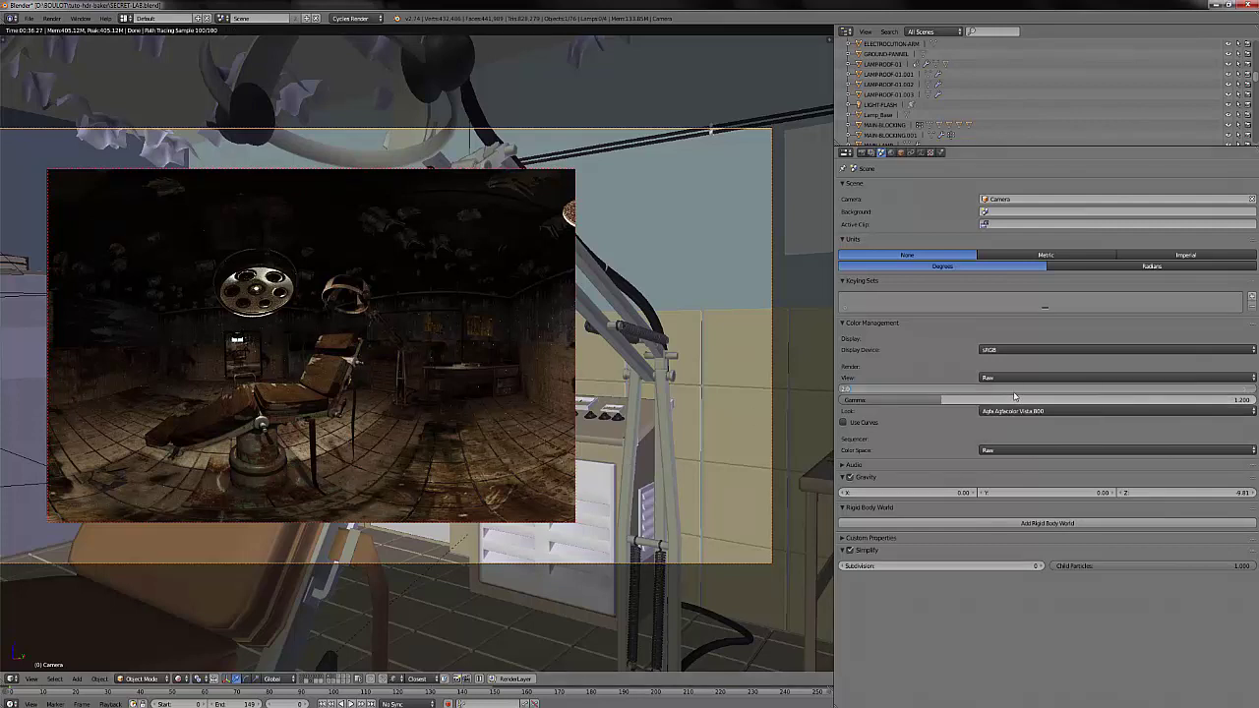
key(Return)
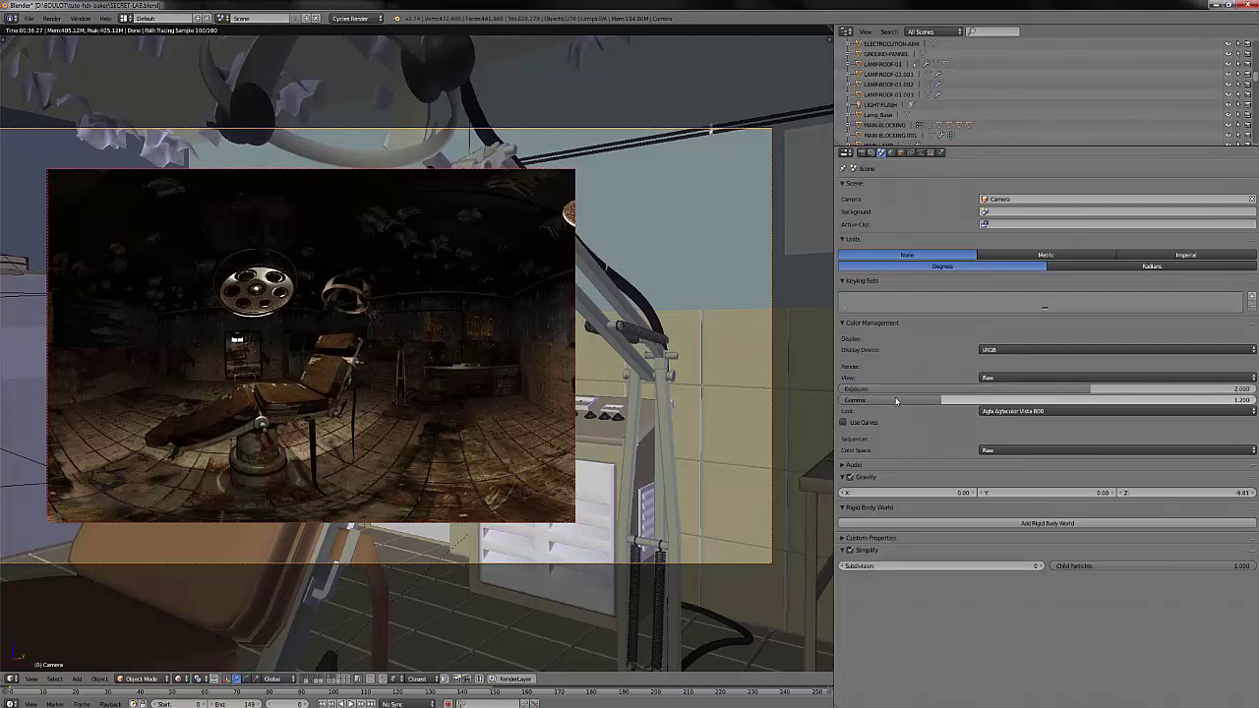
click(934, 391)
text(1)
key(Return)
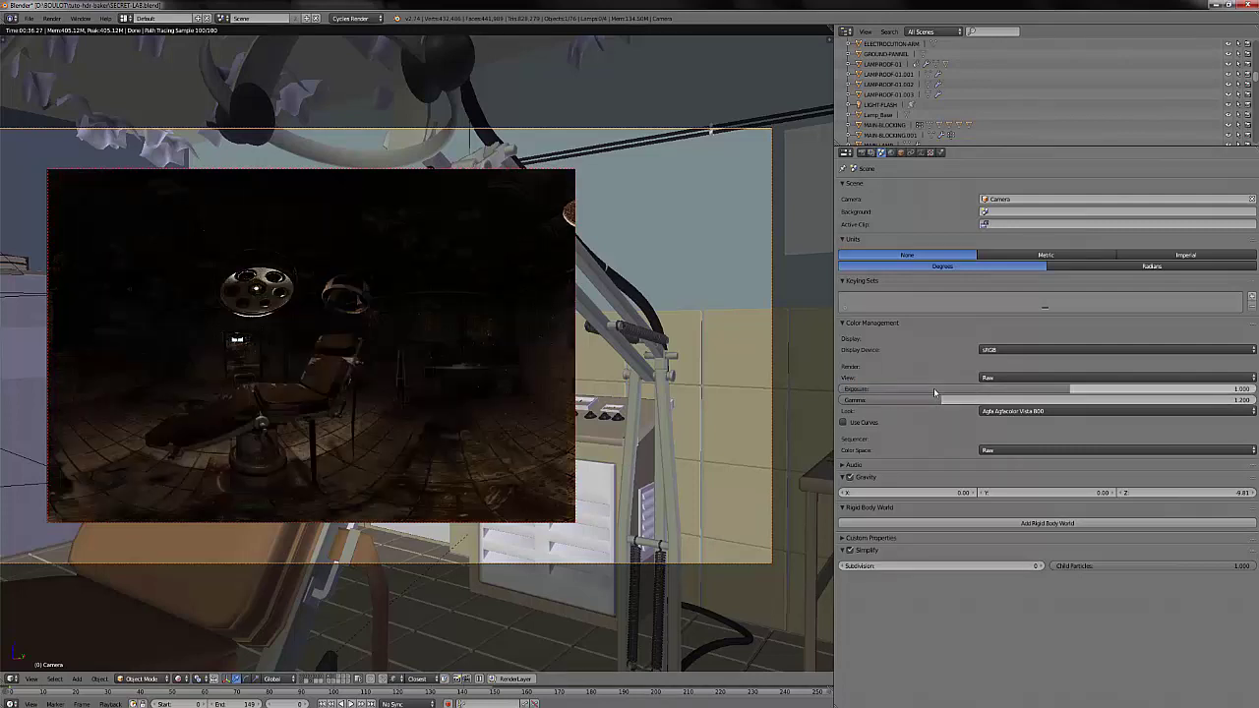
click(968, 385)
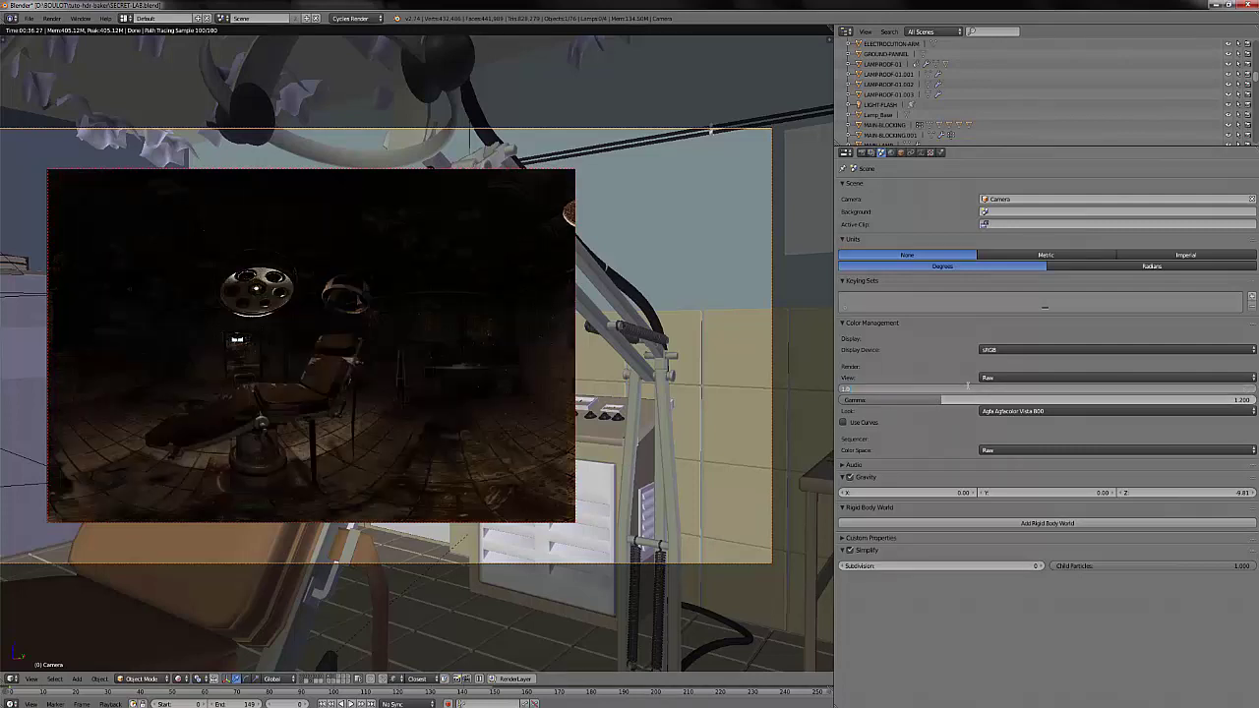
text(2)
key(Return)
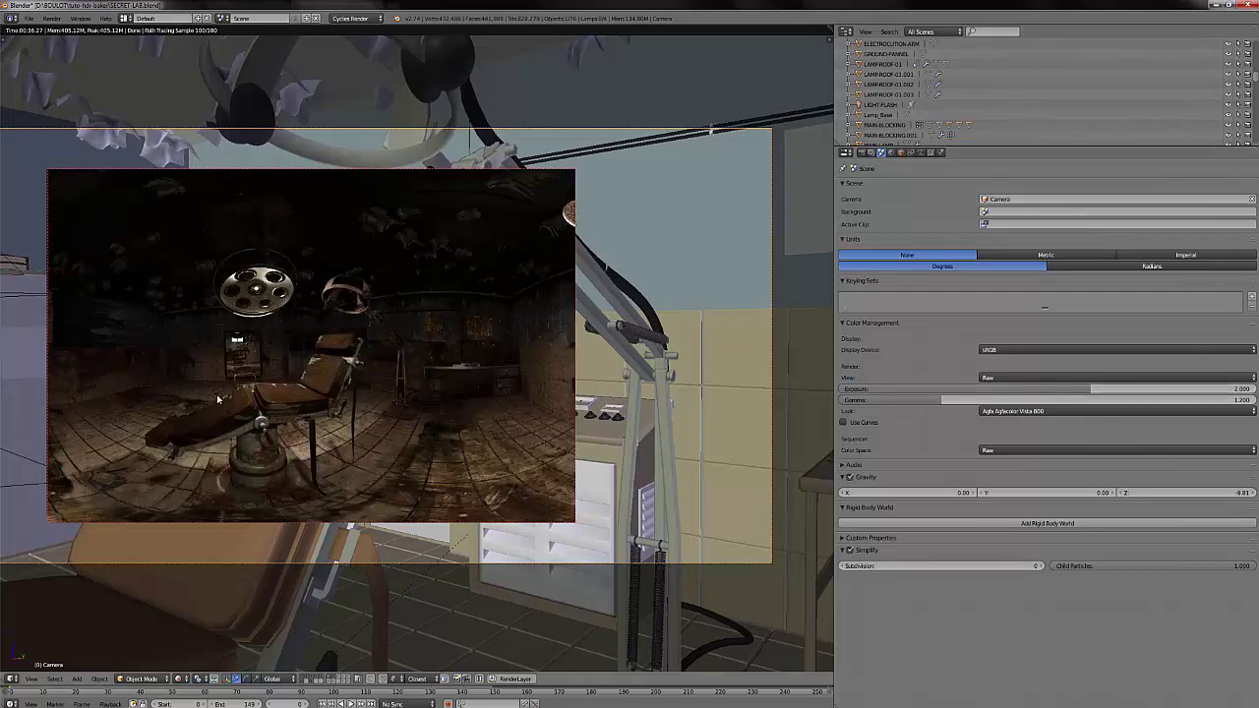
Step: Try the film looks Agfa Advantix 400, Kodak Portra 160NC and Agfacolor HDC 100 plus on the rendered preview
click(1004, 413)
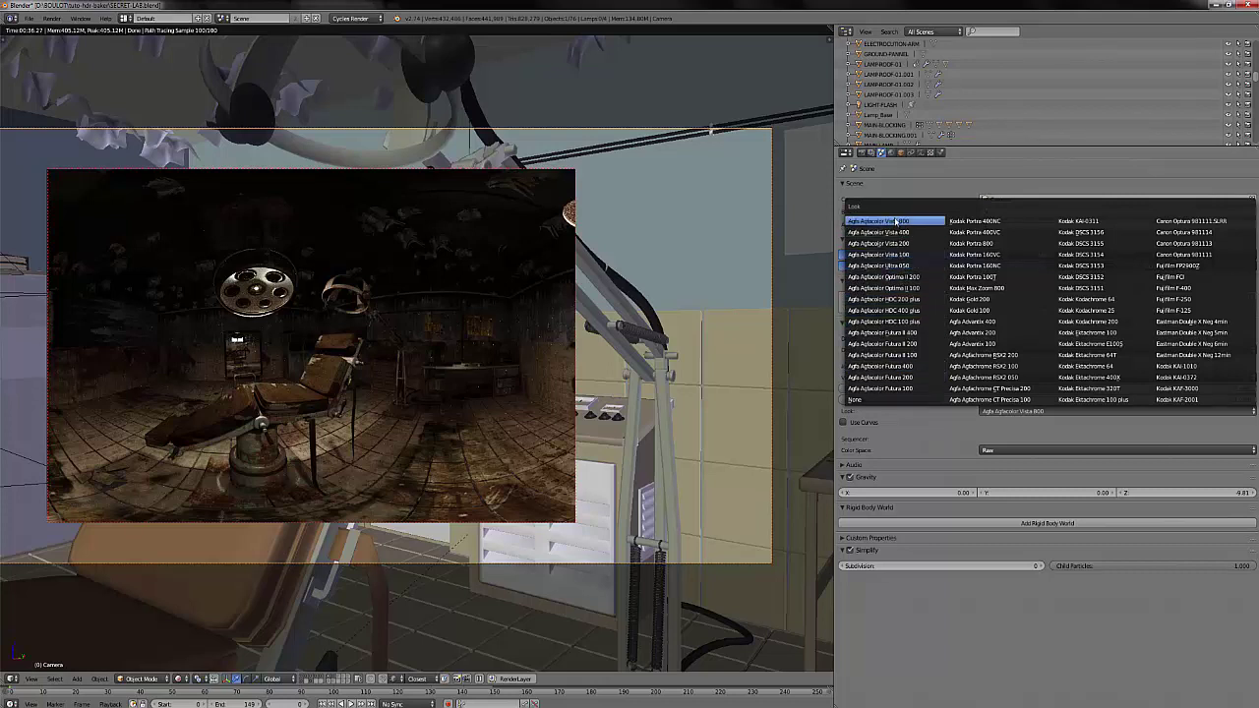
click(890, 224)
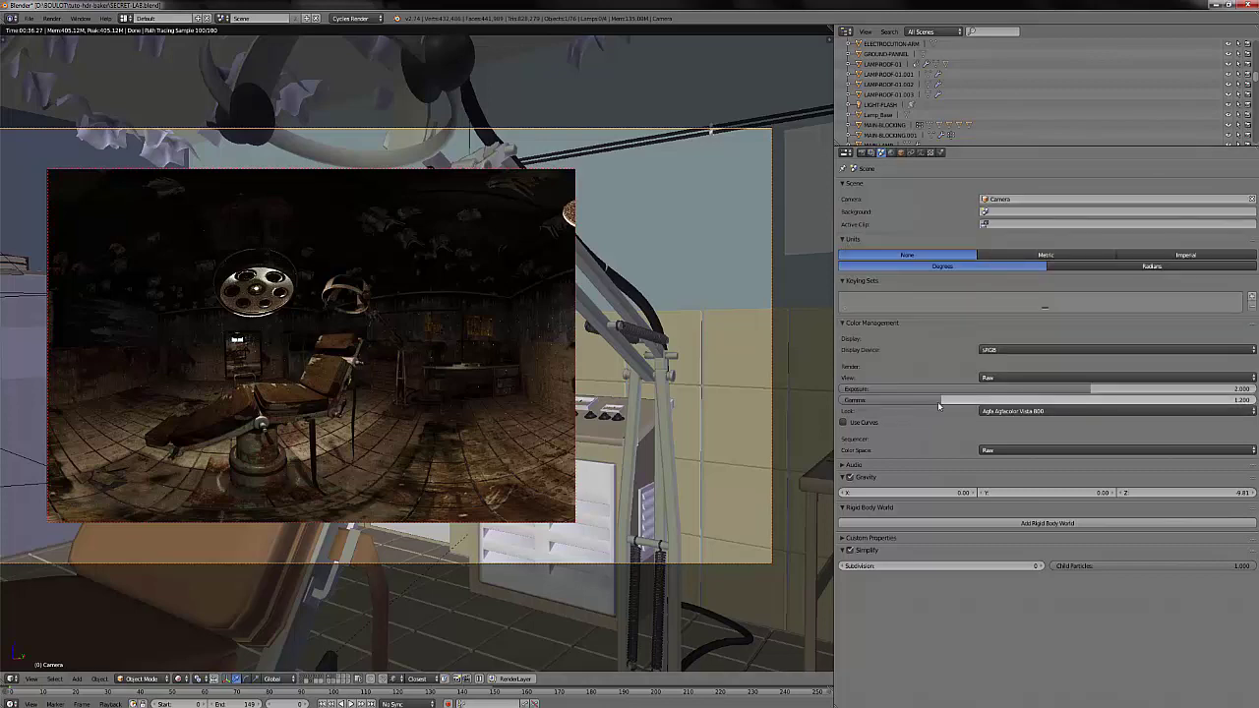
click(1000, 411)
click(976, 325)
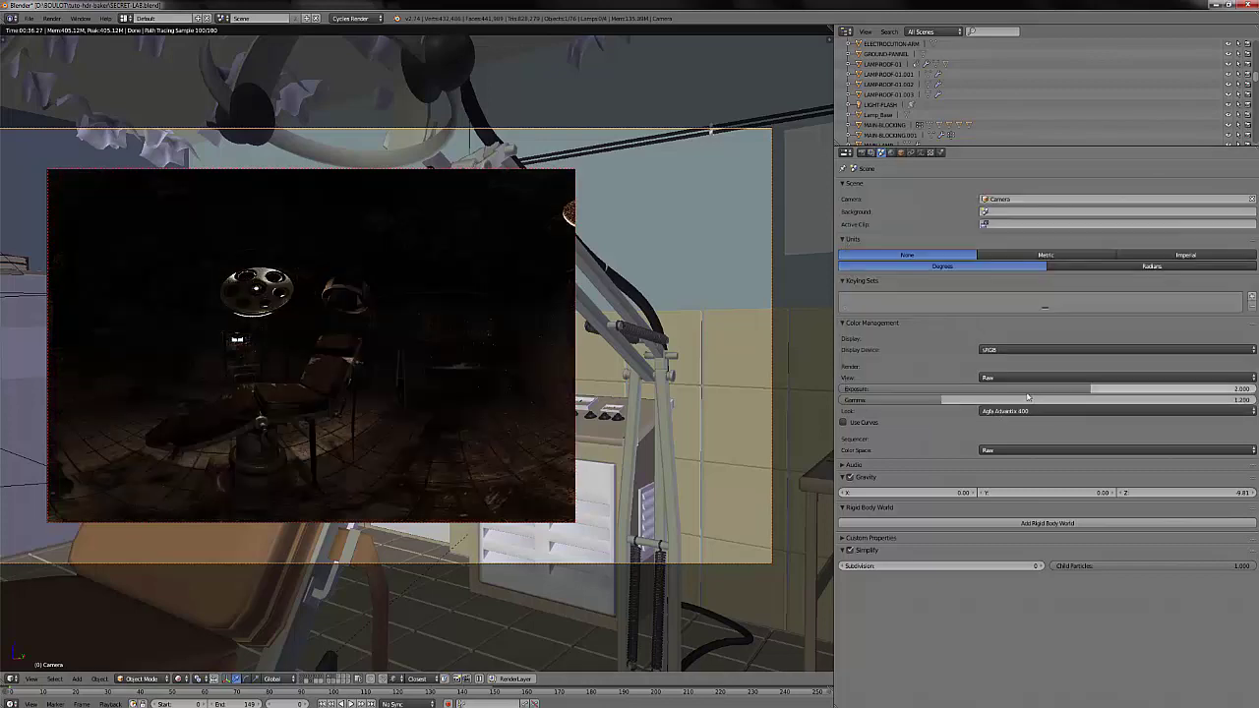
click(1001, 412)
click(989, 267)
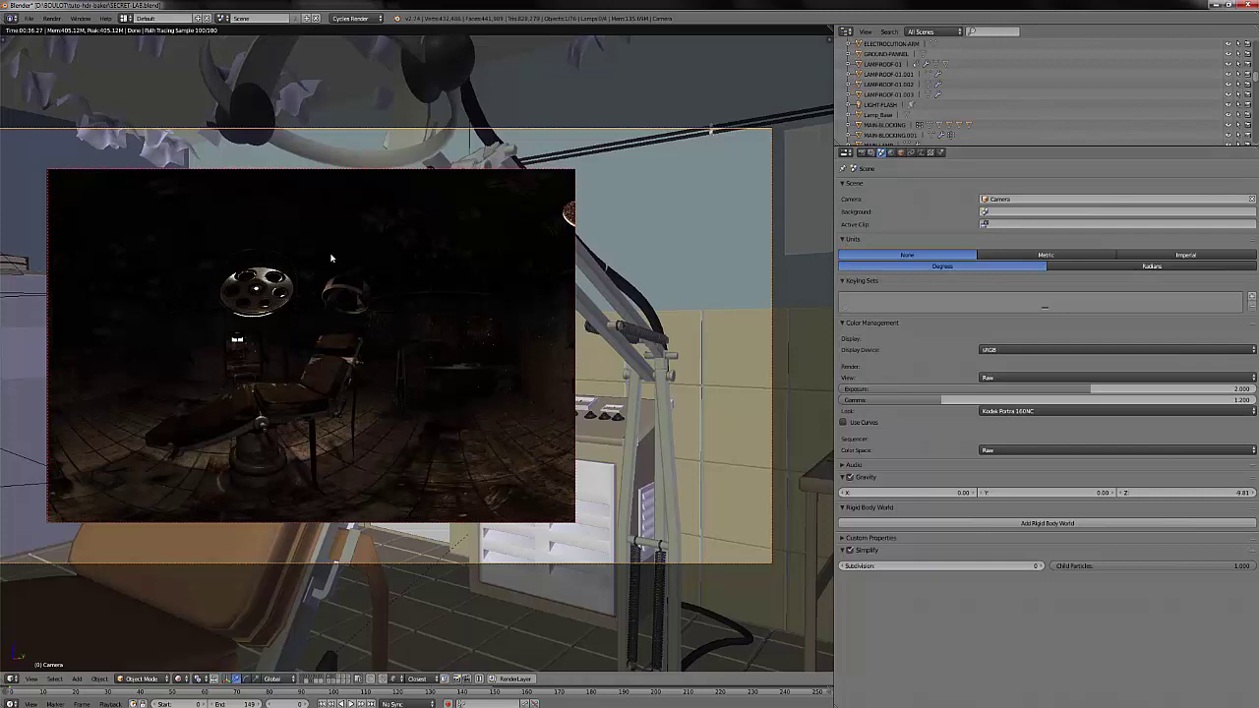
click(1014, 414)
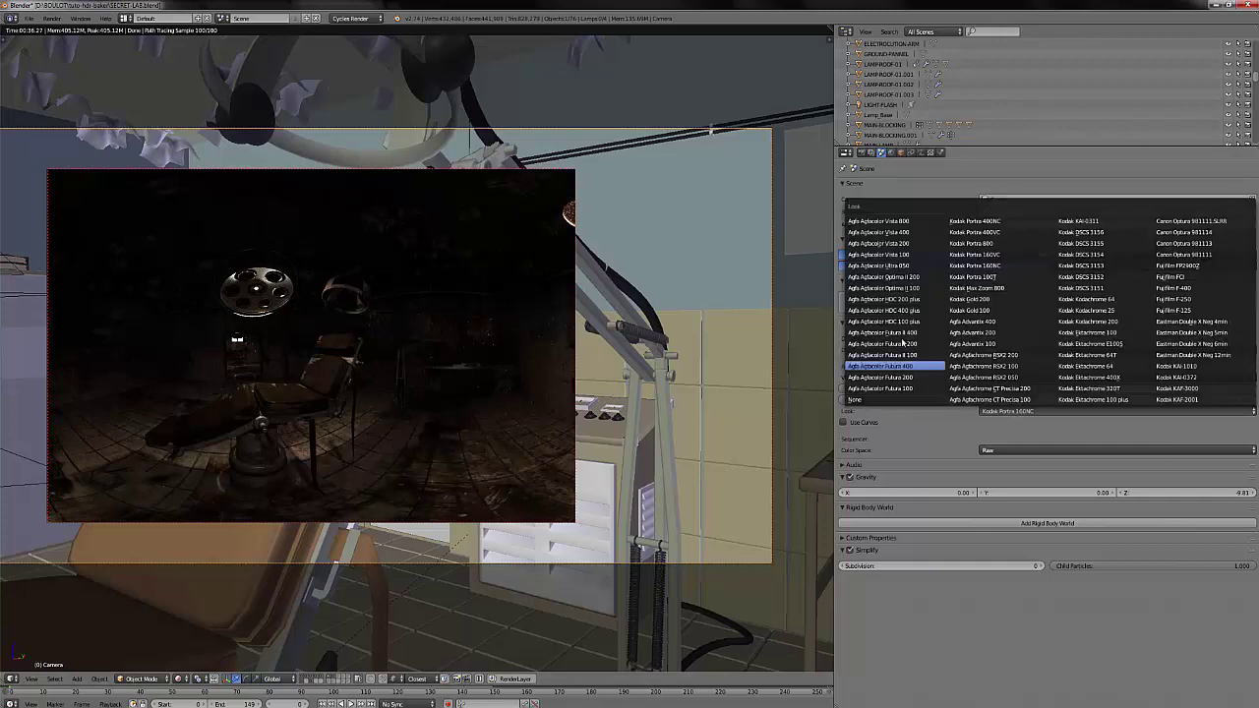
click(883, 321)
Step: Try the Agfacolor Futura 100 and HDC 400 plus looks, and return the Look to Agfa Agfacolor Vista 800
click(994, 411)
click(910, 389)
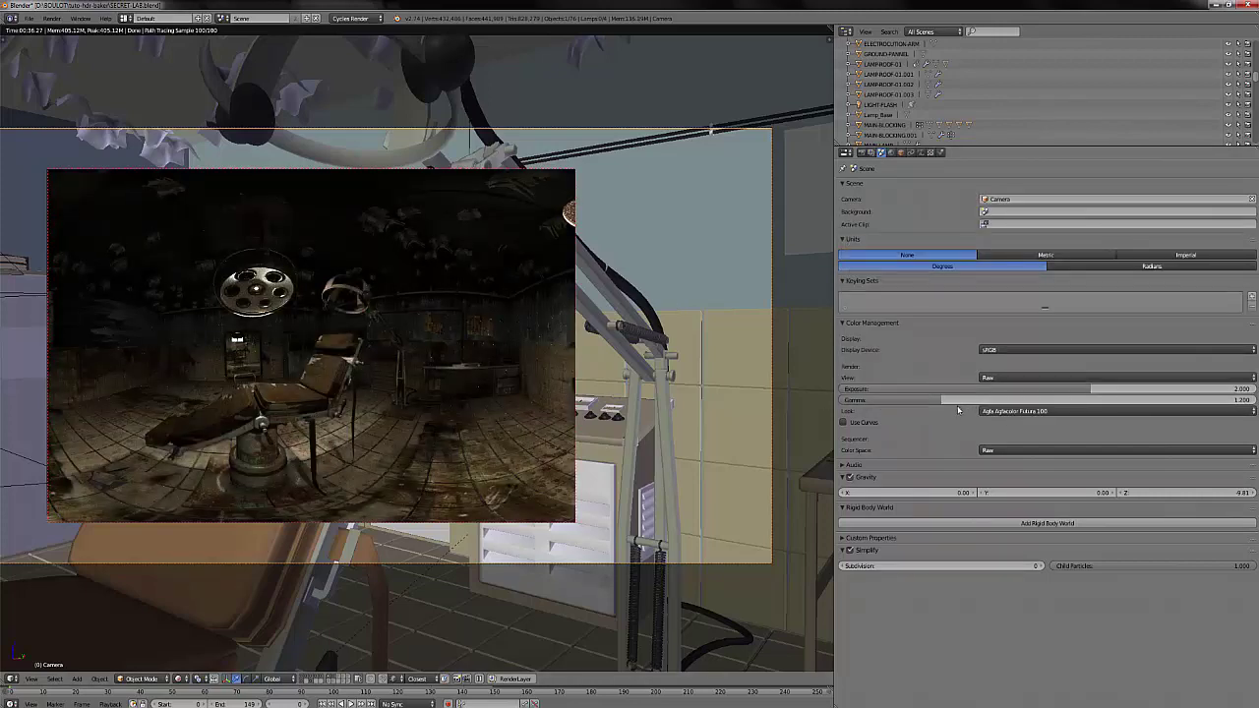
click(1003, 413)
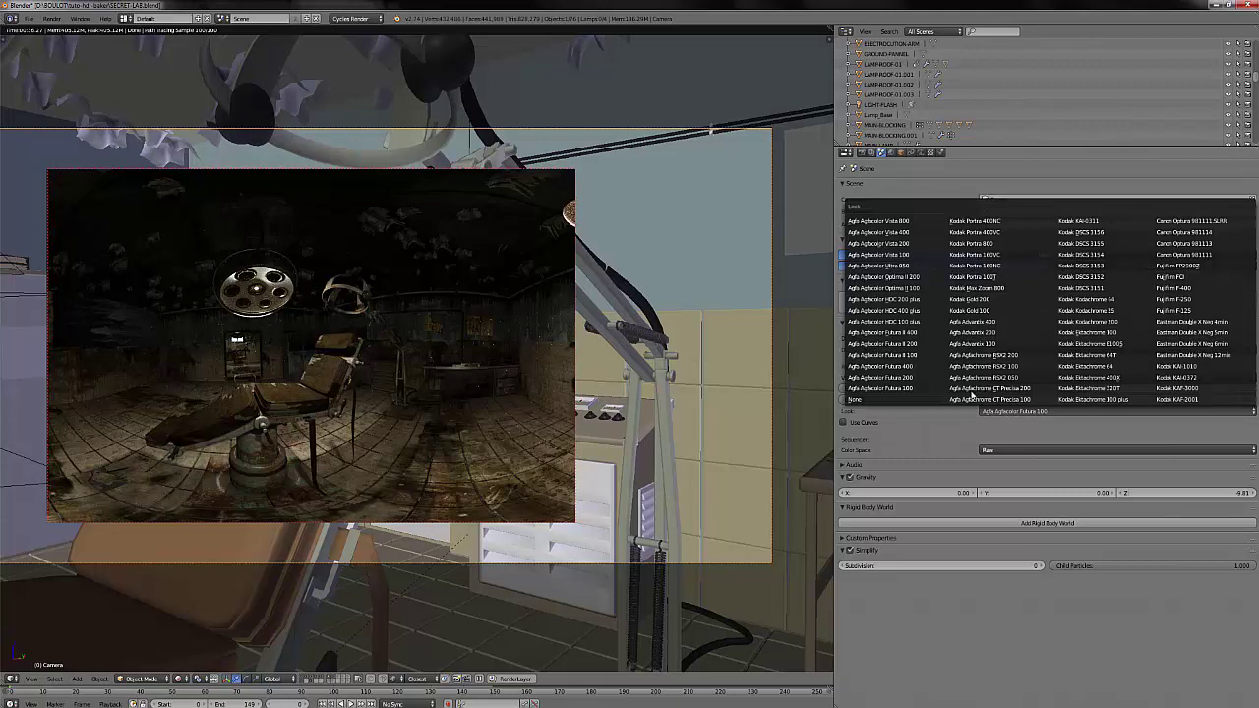
click(885, 309)
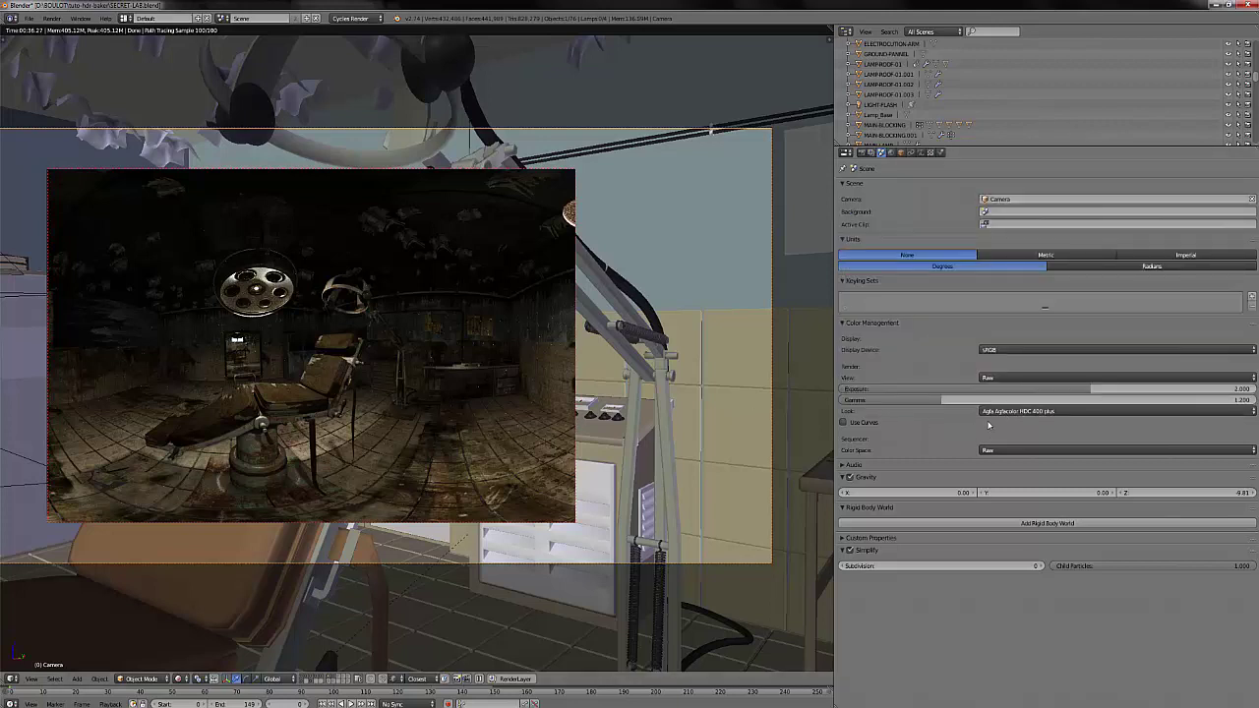
click(994, 412)
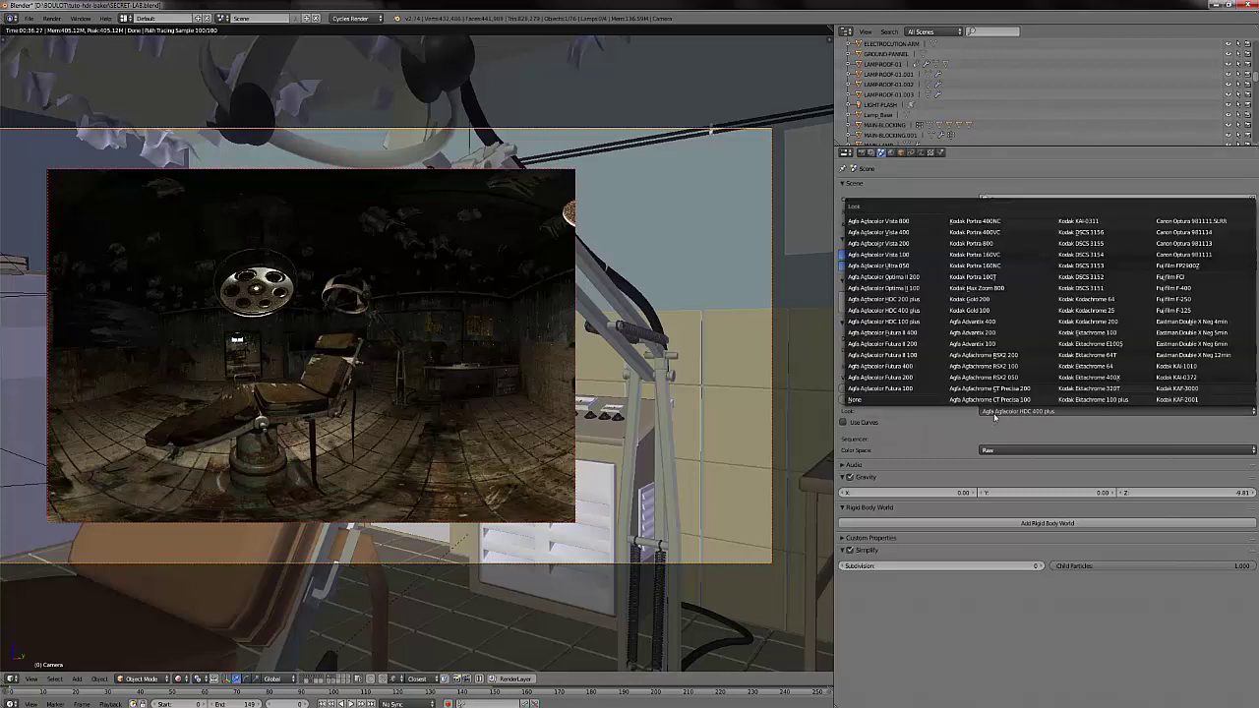
click(886, 221)
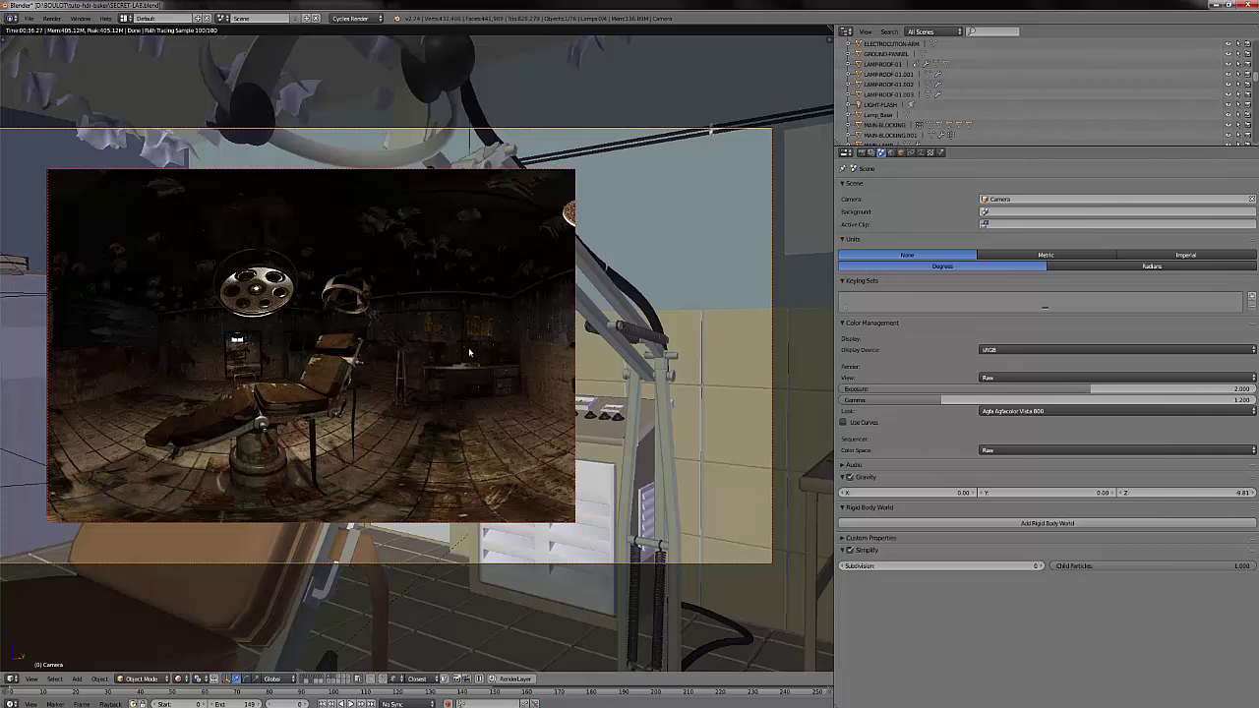
Step: Apply the Full Global Illumination integrator preset to the render's light paths
scroll(576, 539, down, 1)
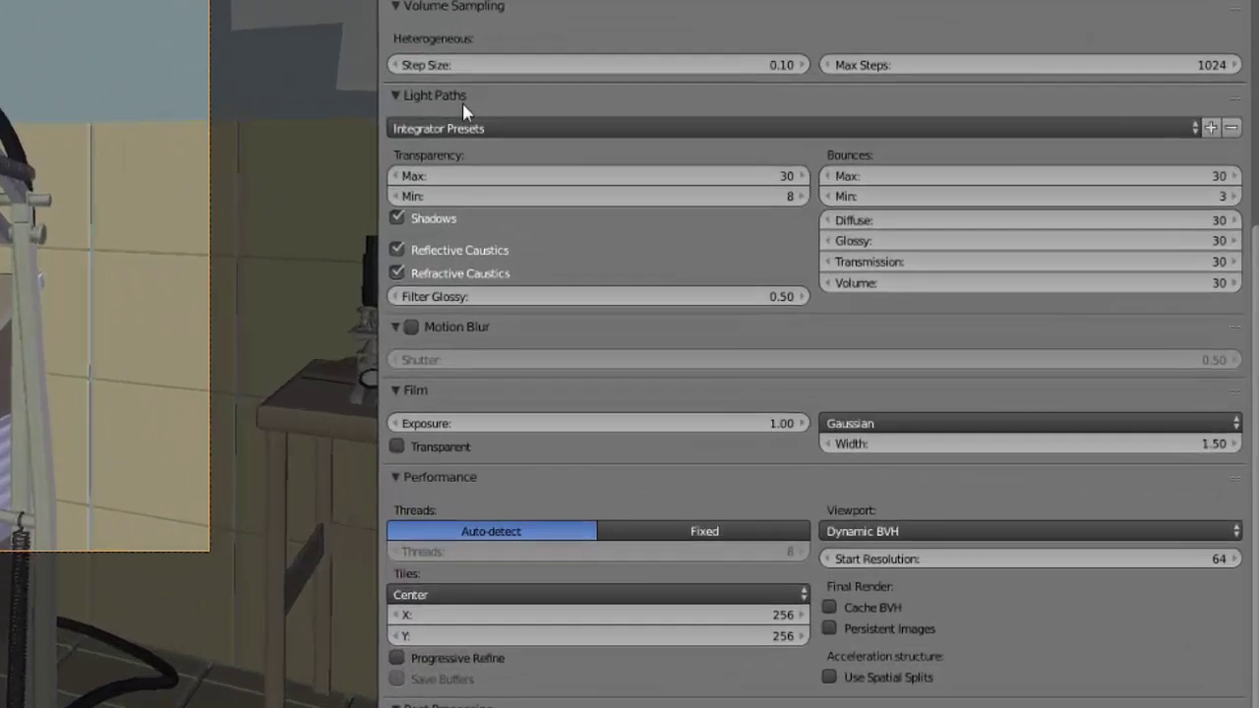
click(466, 122)
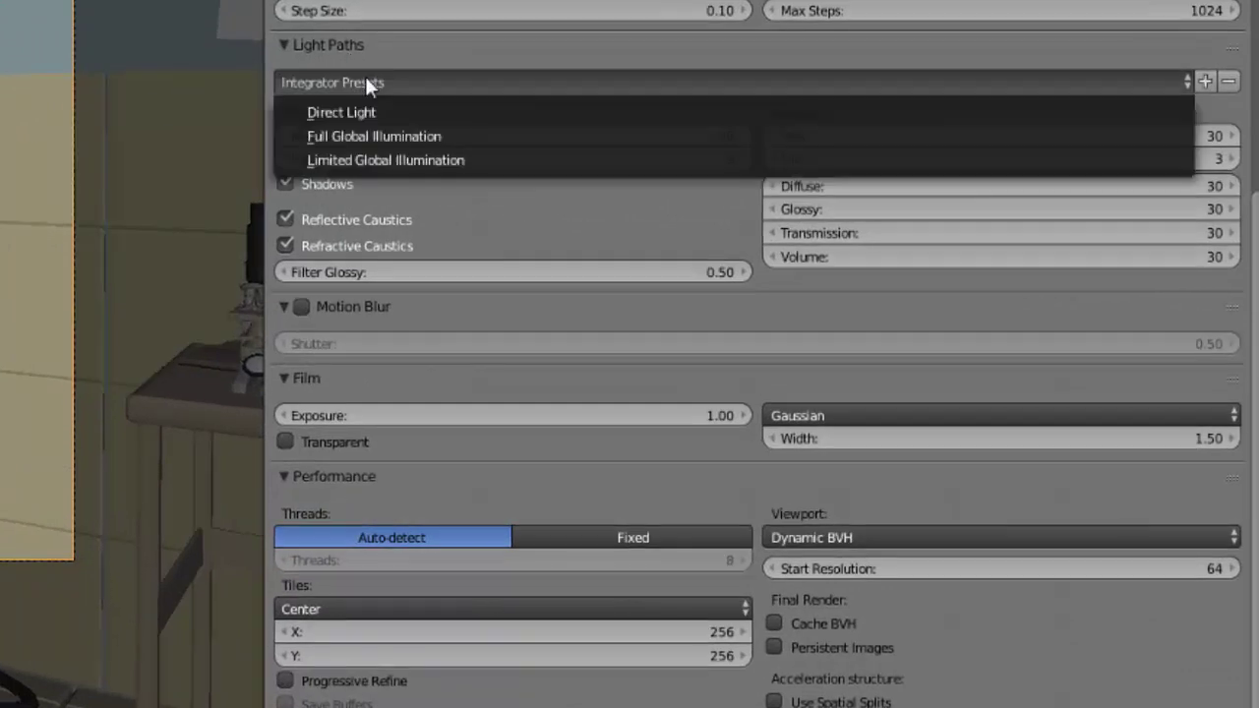
click(426, 137)
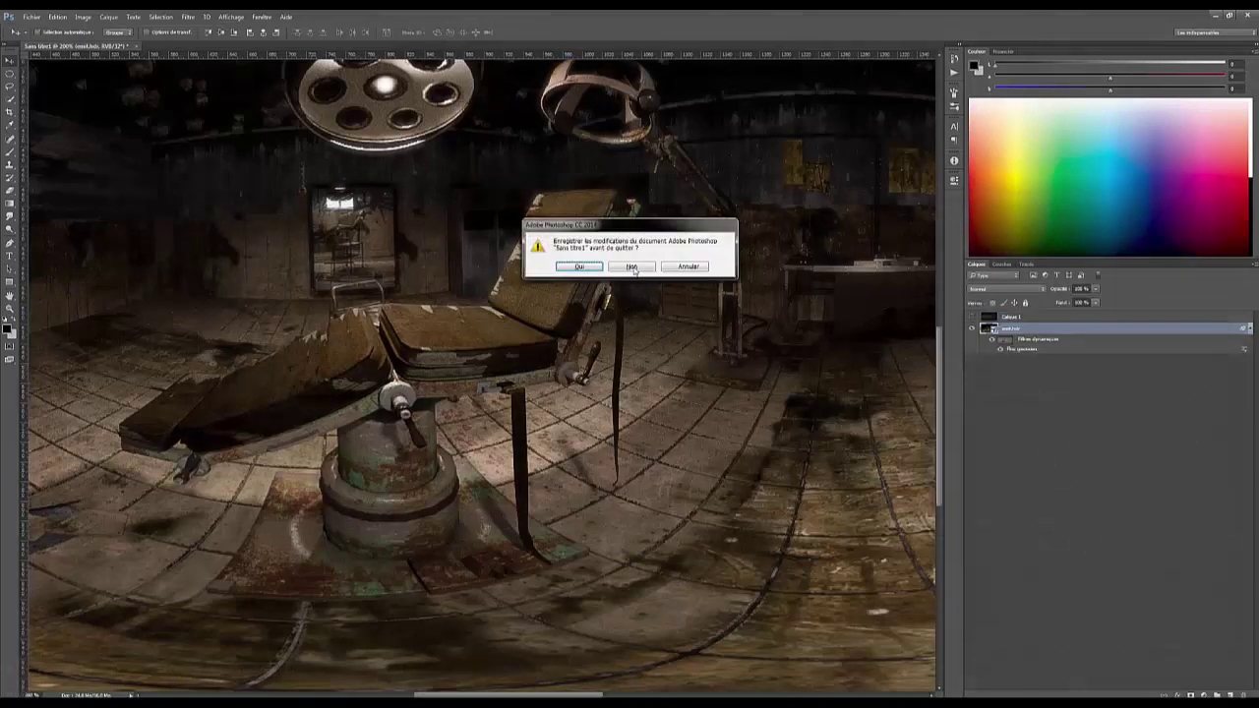
Step: Quit Photoshop without saving the document, and open hdr-test.blend from the project folder in Blender
key(n)
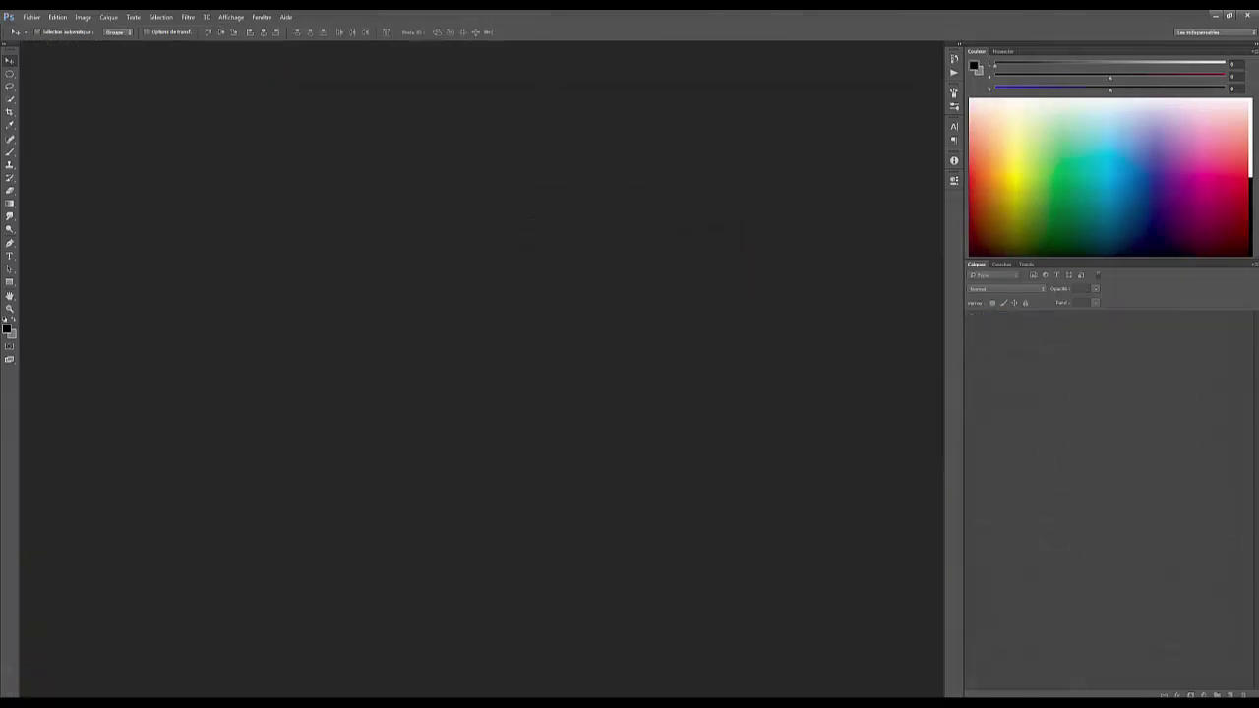
key(alt+Tab)
click(408, 441)
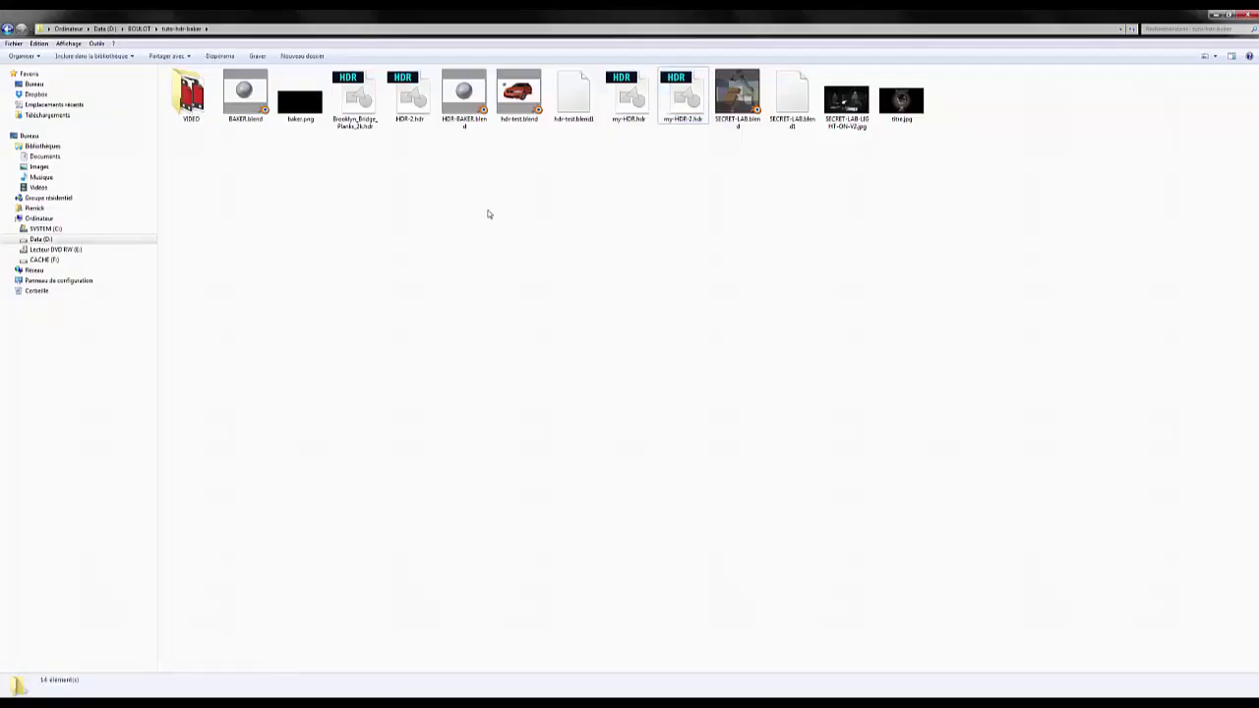
click(485, 122)
click(514, 125)
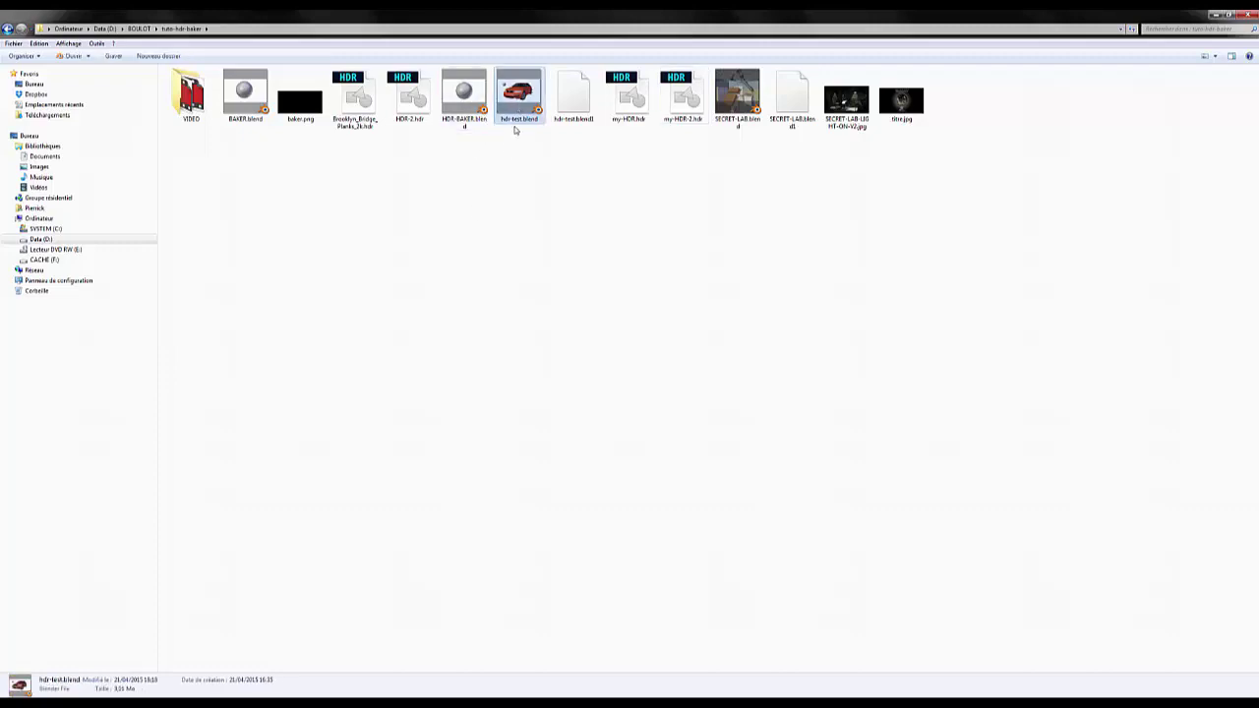
double_click(517, 114)
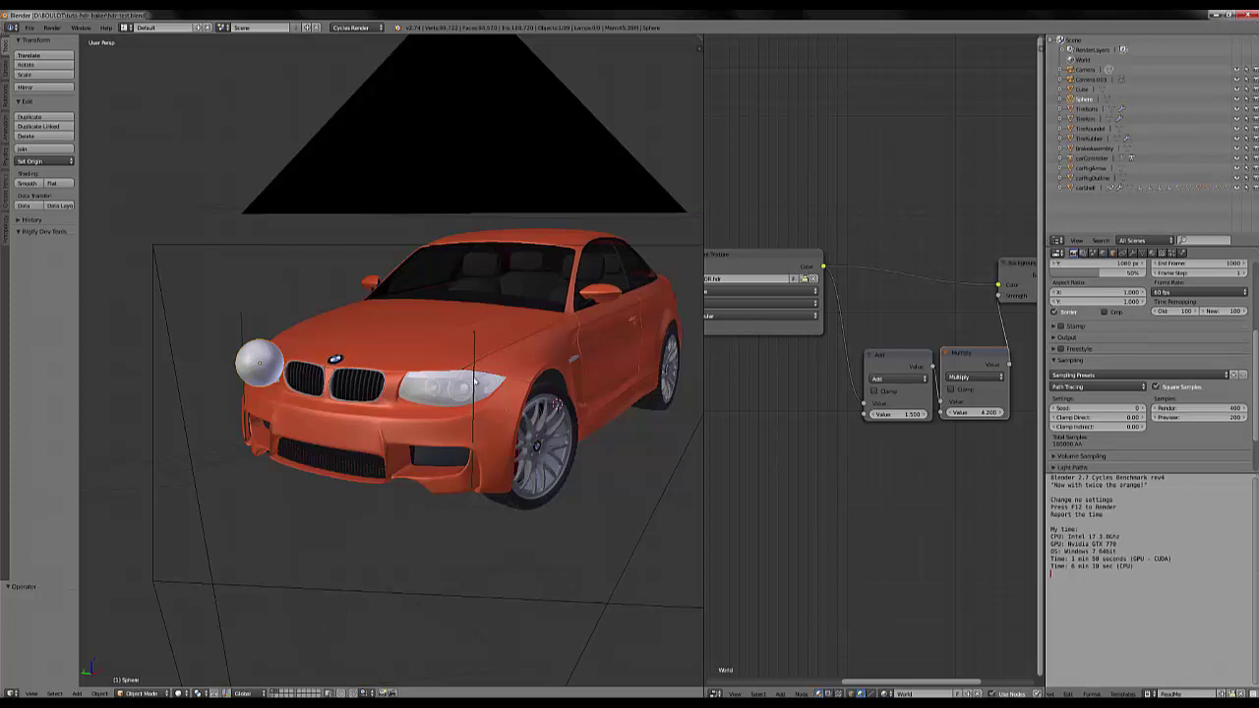
Step: Show only the scene layer holding the sphere instead of the car, and preview it rendered in the viewport
scroll(470, 398, down, 1)
scroll(298, 630, up, 1)
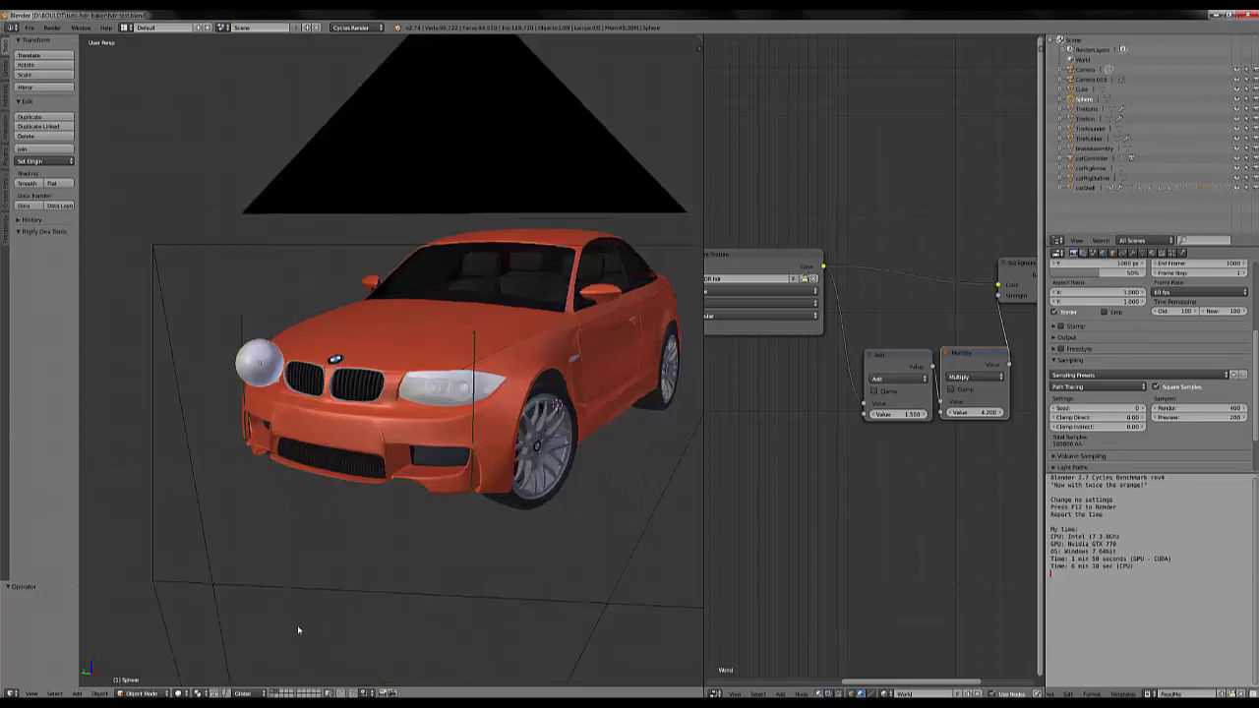
click(278, 693)
click(280, 692)
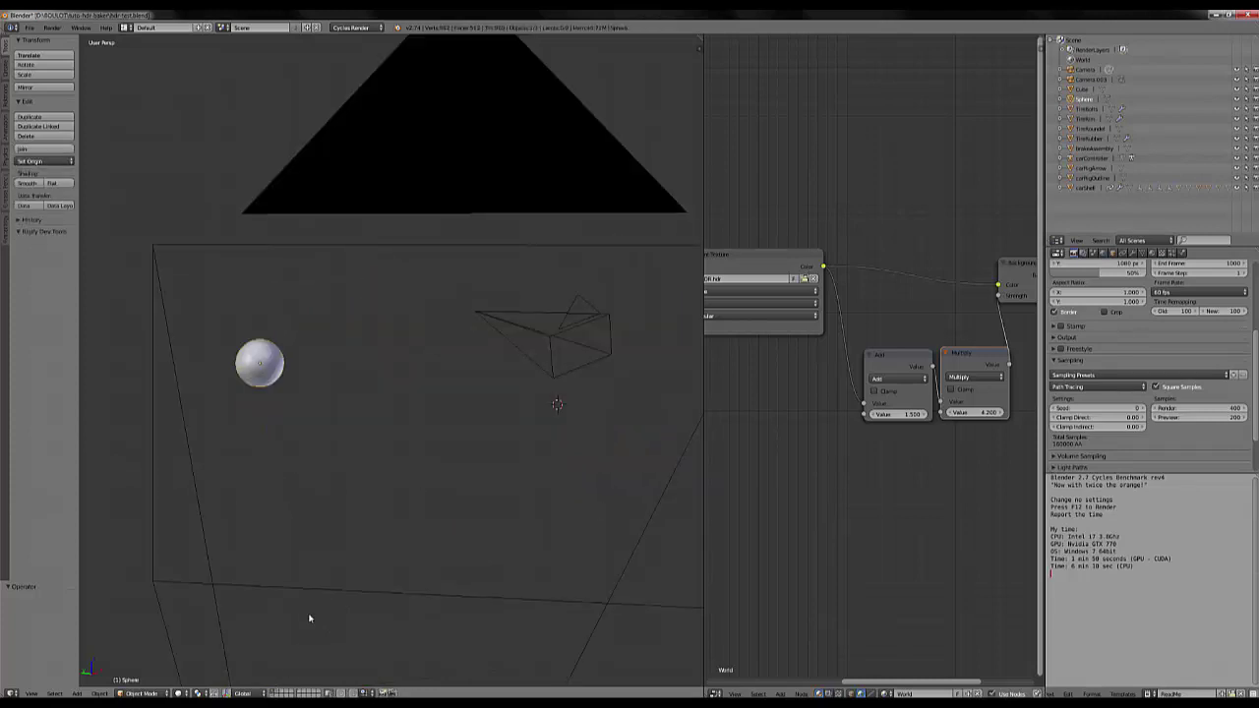
key(shift+z)
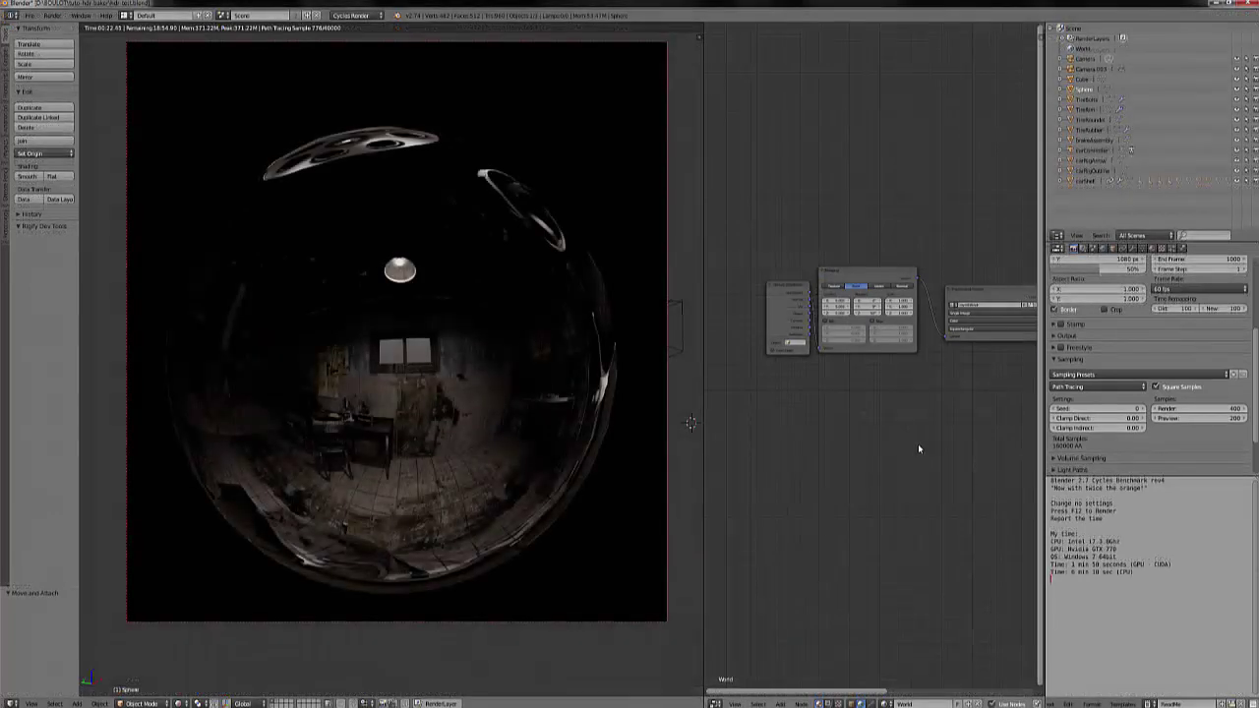
Step: Move the Texture Coordinate node slightly away from the Mapping node in the world node tree
scroll(918, 450, down, 4)
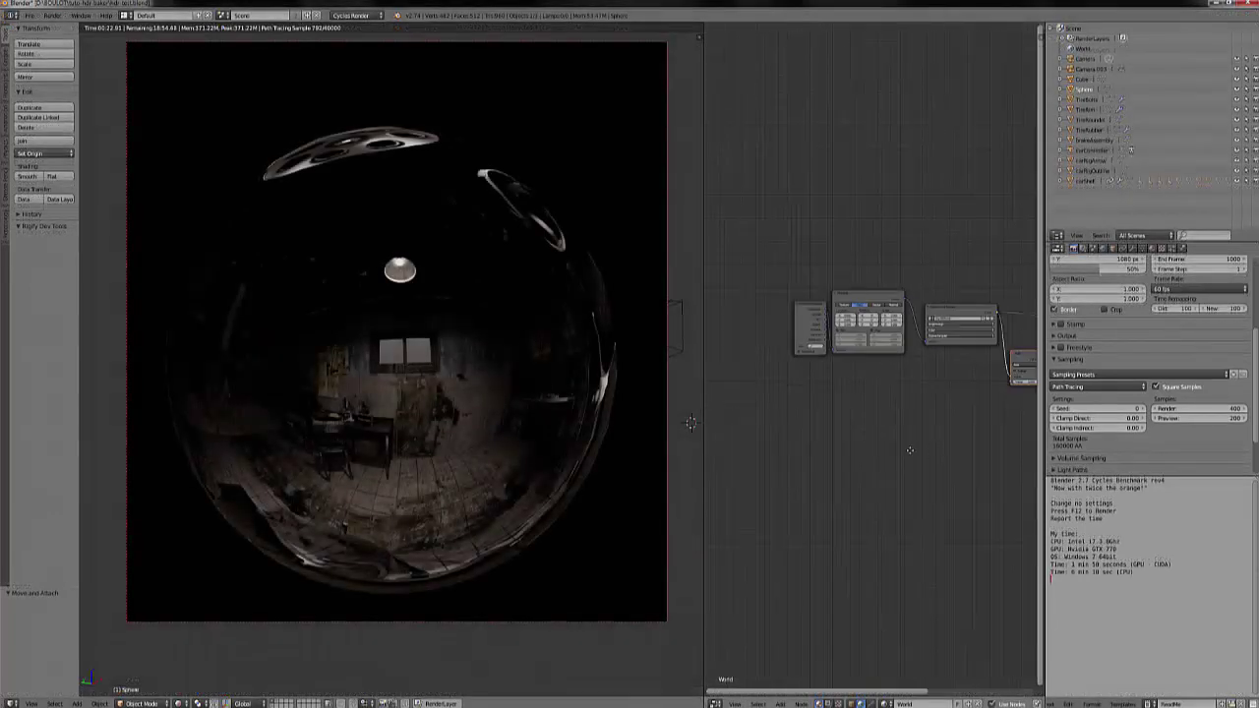
middle_drag(917, 449, 894, 450)
scroll(895, 450, up, 4)
click(745, 313)
drag(745, 313, 739, 314)
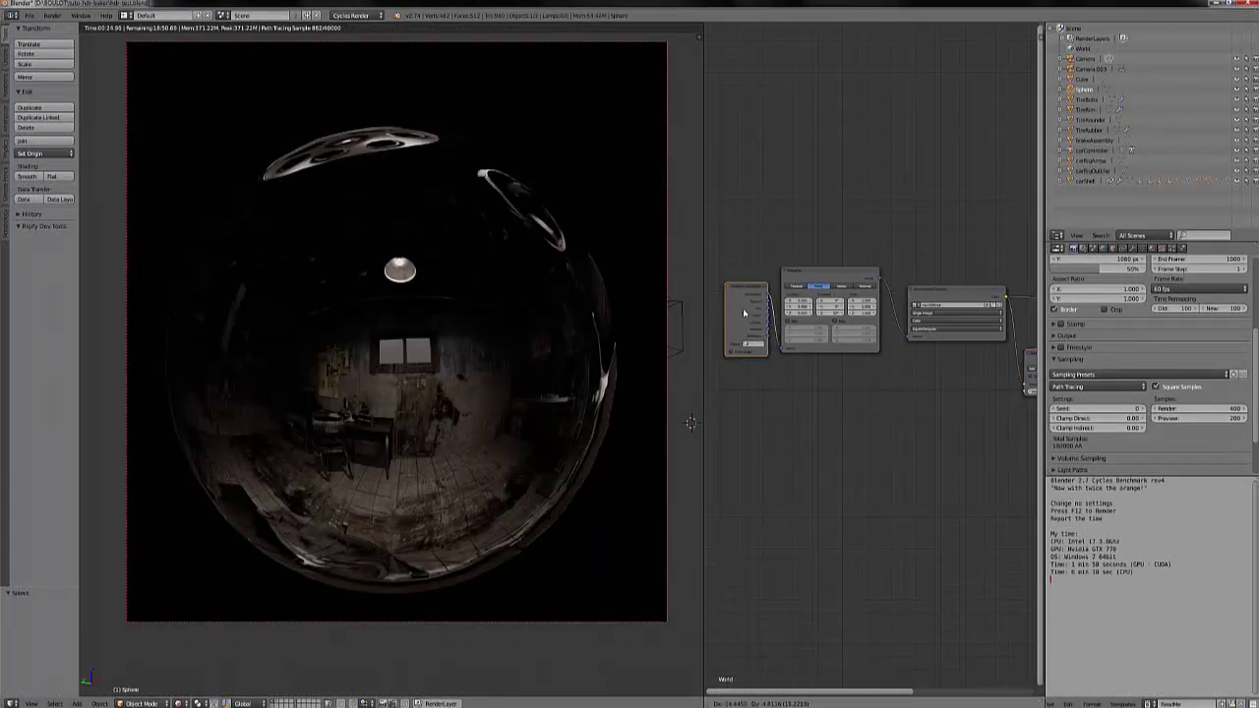
scroll(794, 332, up, 1)
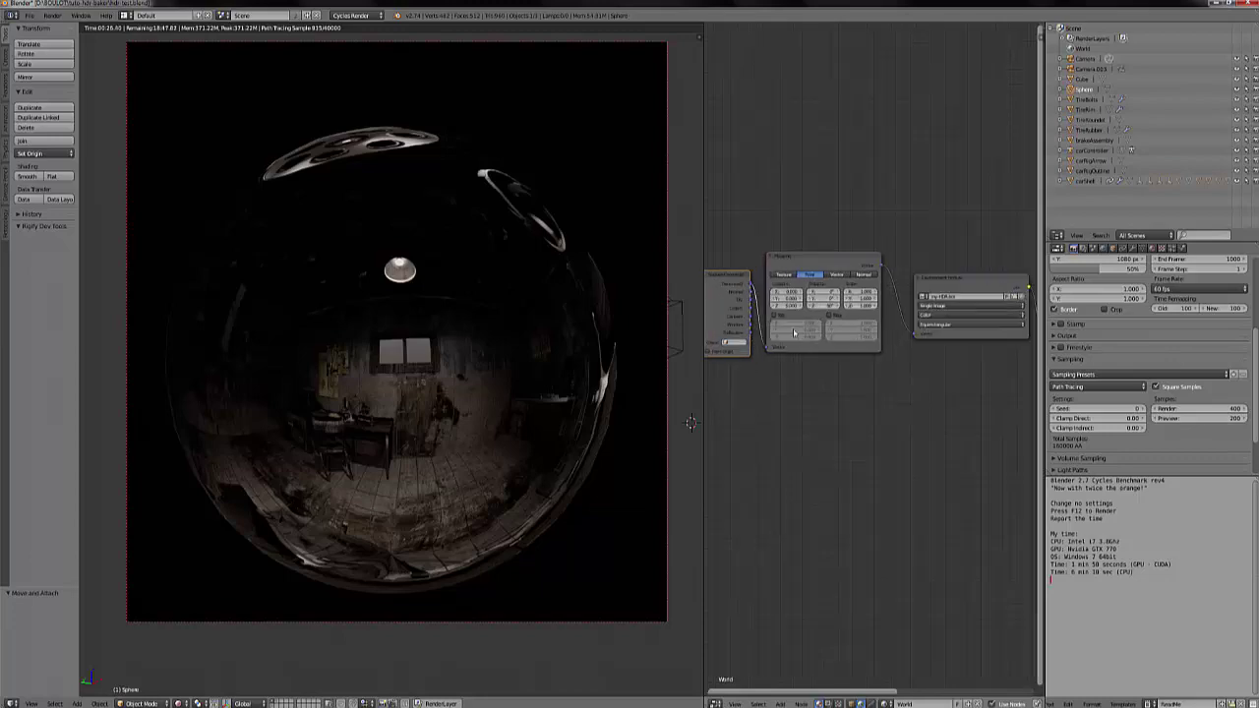
Step: Rotate the environment around Z in the Mapping node to change which part of the room the sphere reflects
click(805, 256)
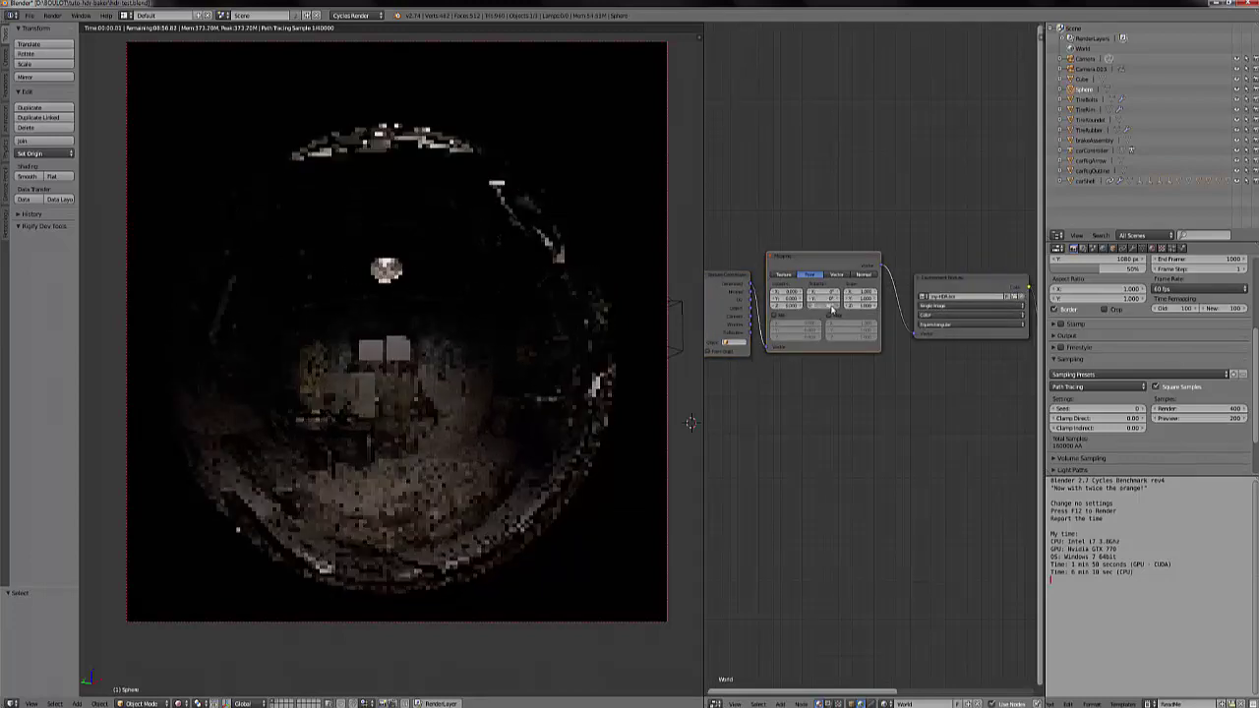
drag(831, 310, 910, 319)
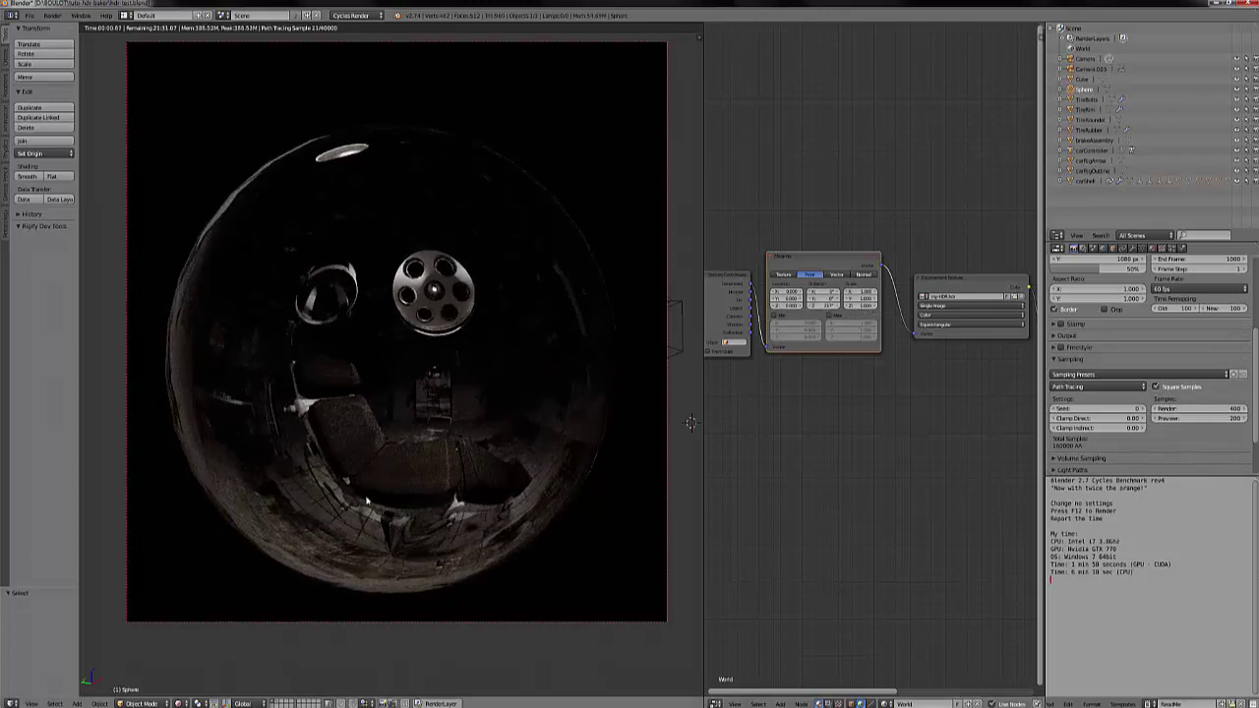
scroll(1014, 500, down, 2)
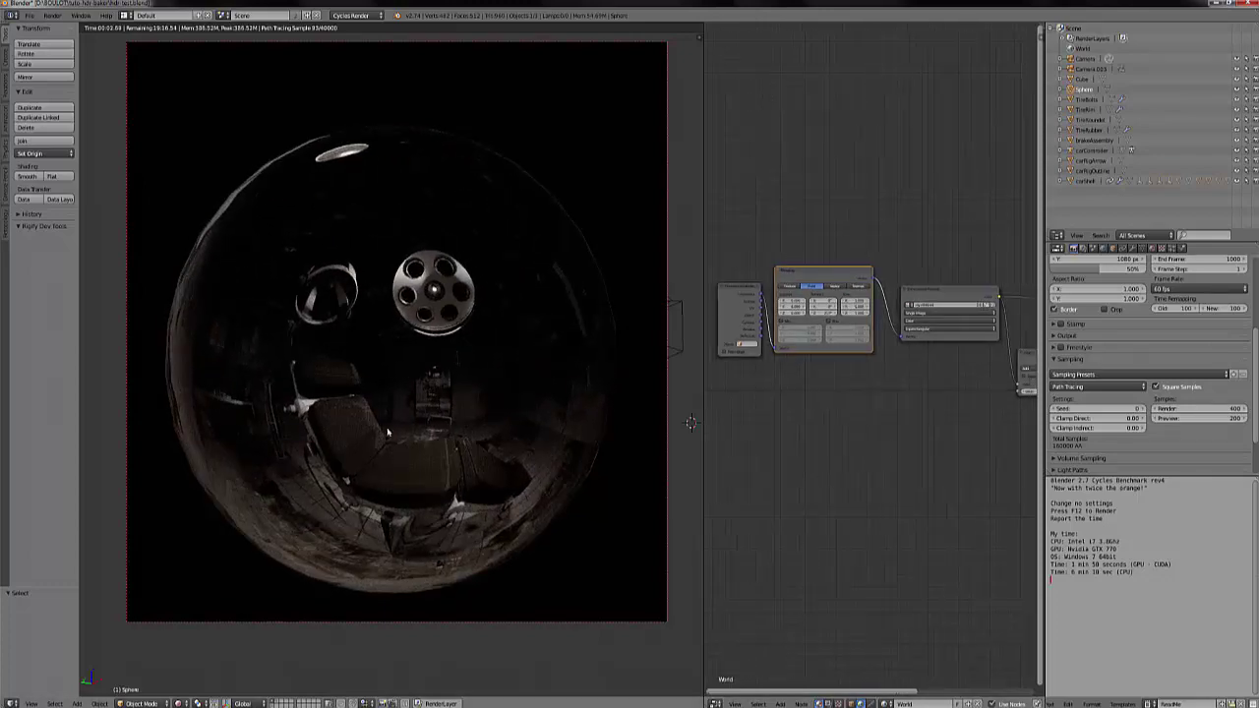
middle_drag(439, 412, 369, 347)
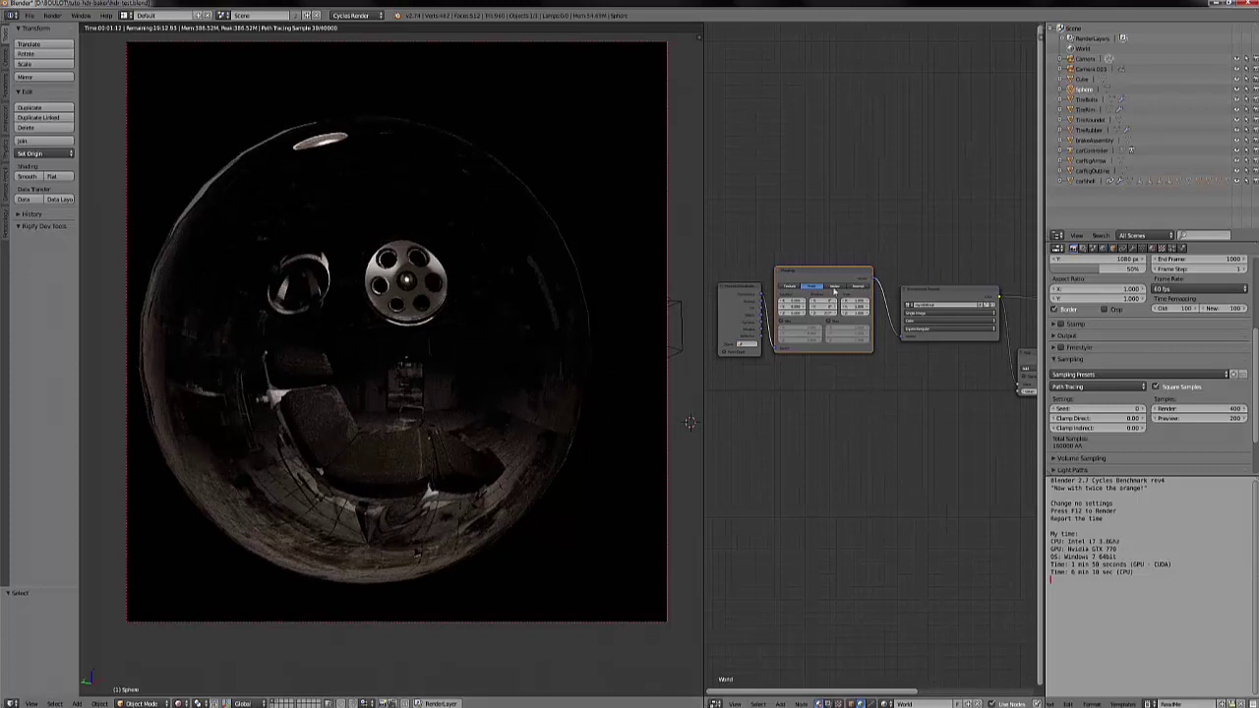
Step: Load my-HDR-2.hdr from the project folder into the Environment Texture node
click(933, 293)
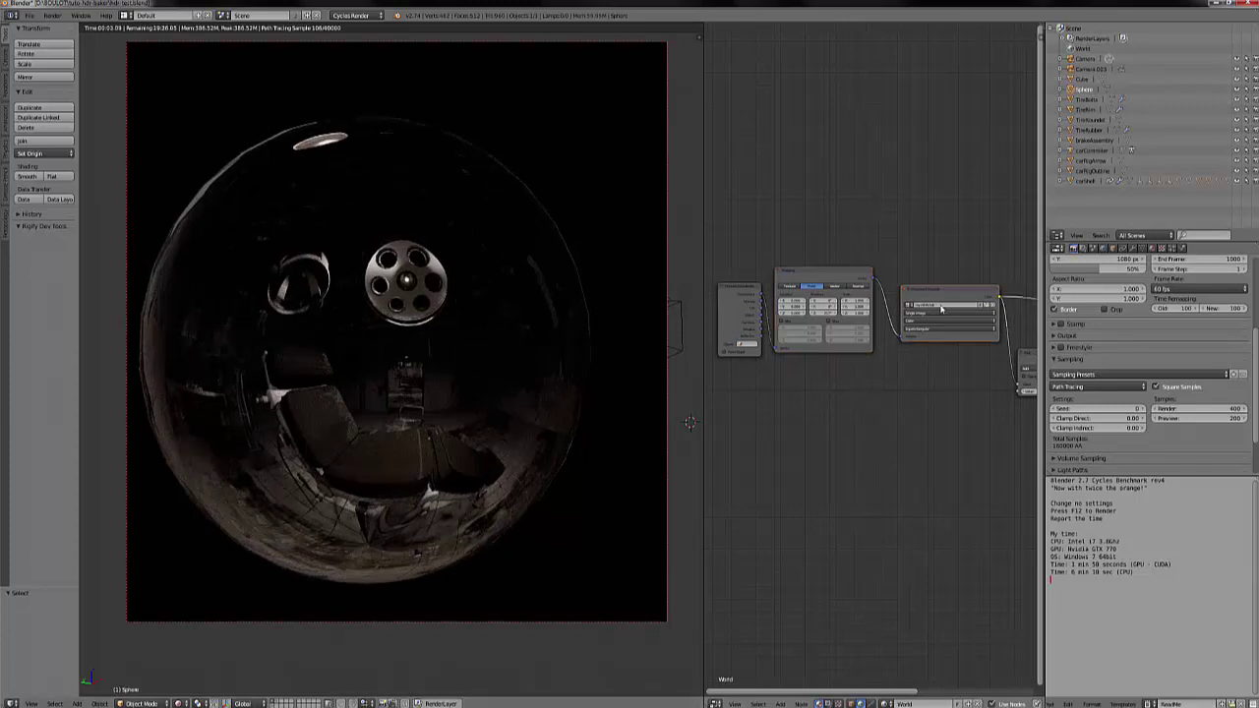
click(988, 307)
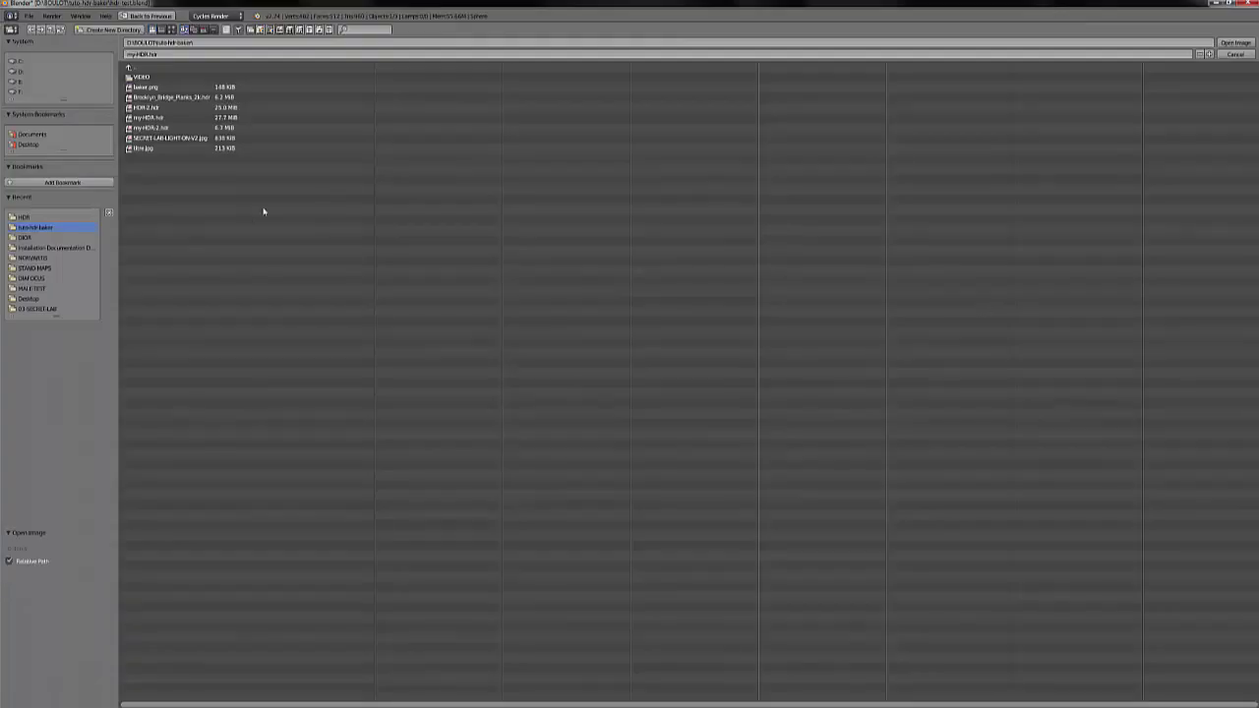
click(157, 128)
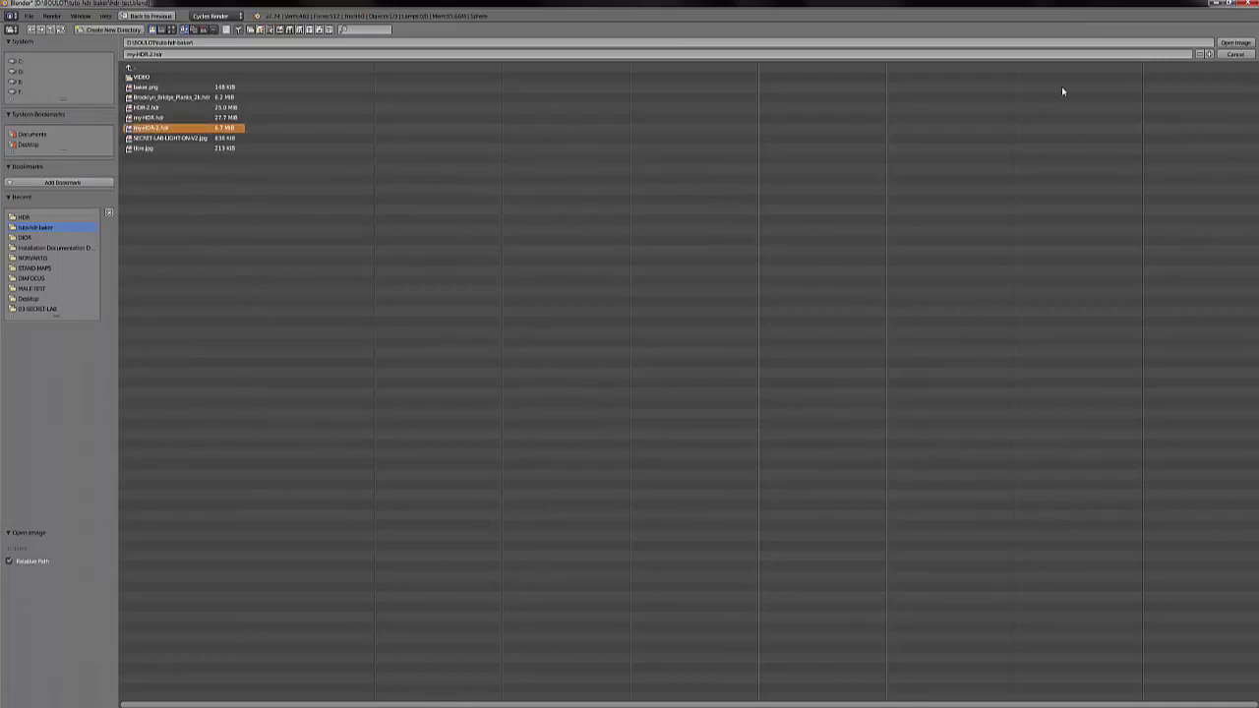
click(1234, 44)
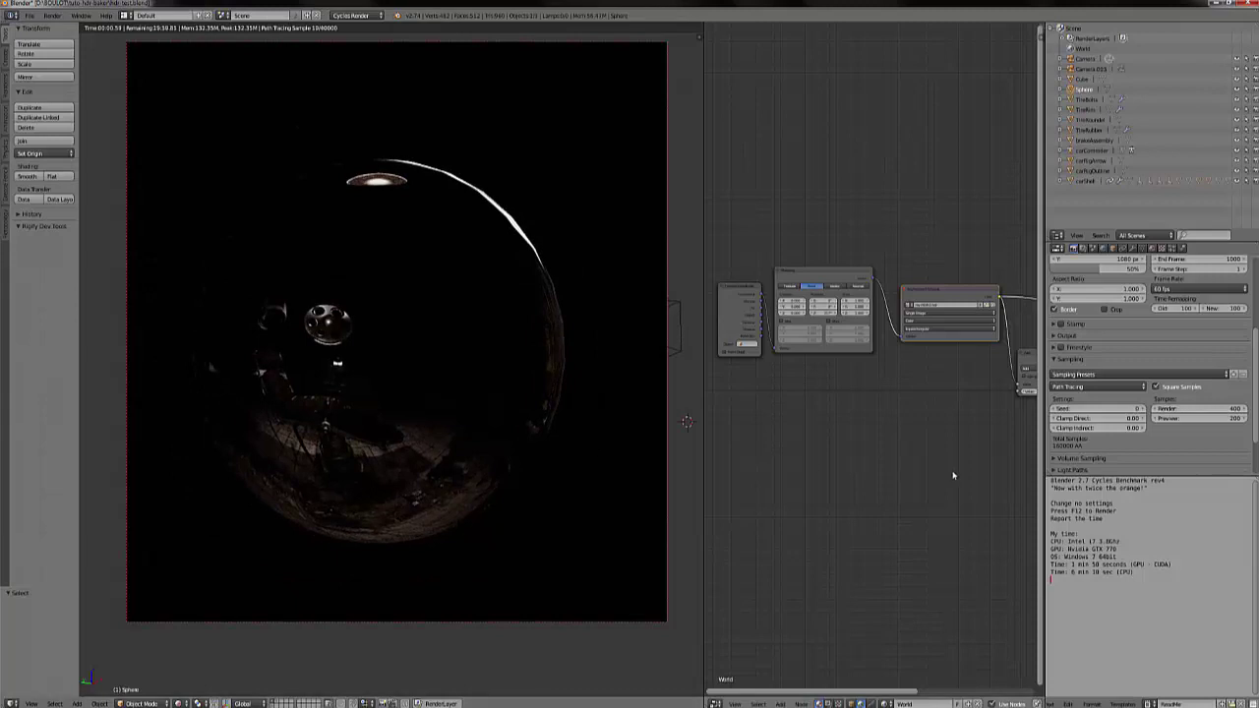
Step: Reposition the Environment Texture node clear of the Add and Multiply math nodes in the world node tree
middle_drag(950, 475, 730, 450)
scroll(794, 451, up, 2)
mouse_move(863, 455)
middle_down()
mouse_move(790, 452)
mouse_move(853, 461)
middle_up()
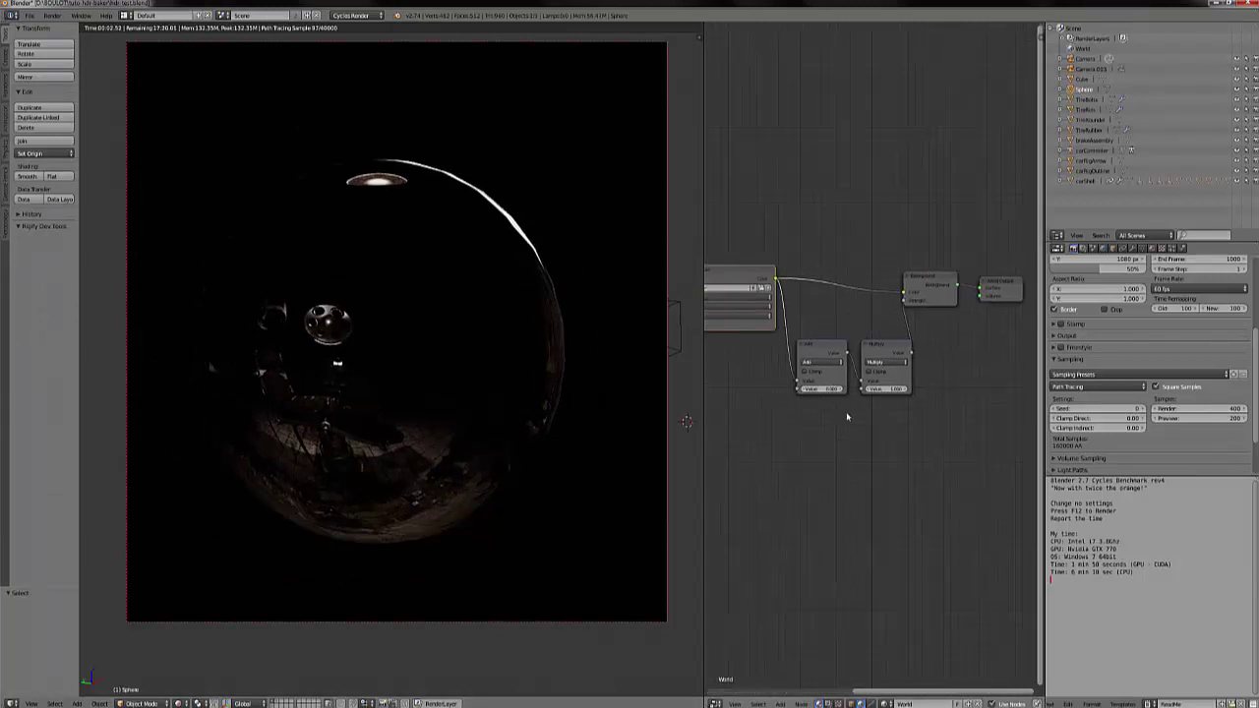
drag(760, 270, 804, 271)
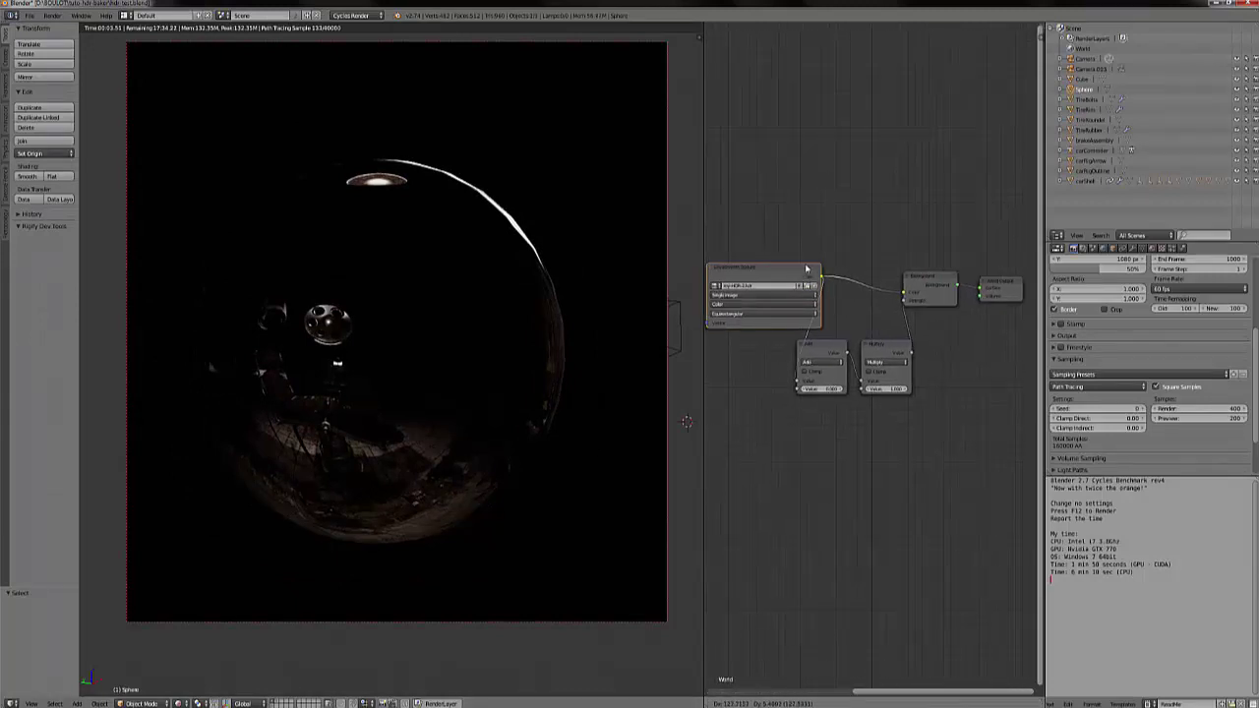
click(925, 285)
middle_drag(795, 255, 815, 254)
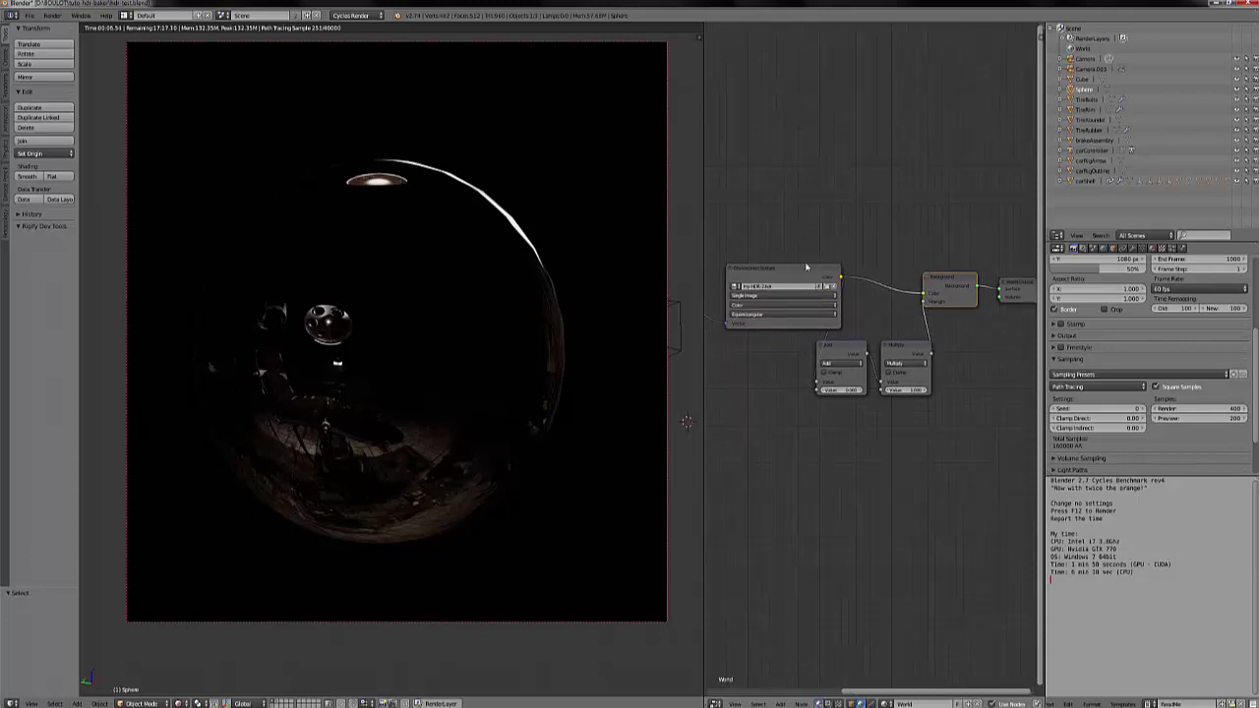
drag(804, 266, 767, 266)
middle_drag(797, 295, 812, 270)
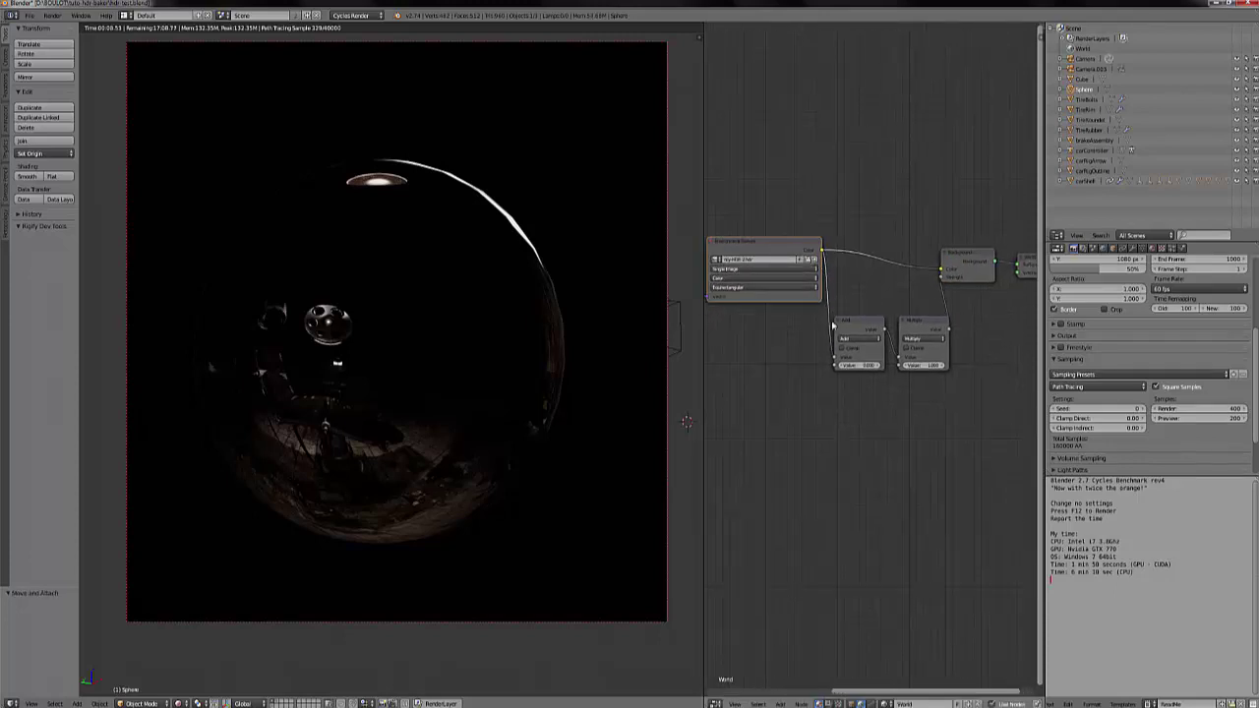
Step: Examine how the Add and Multiply math nodes connect the environment texture to the Background node's strength
click(928, 331)
click(927, 331)
click(854, 331)
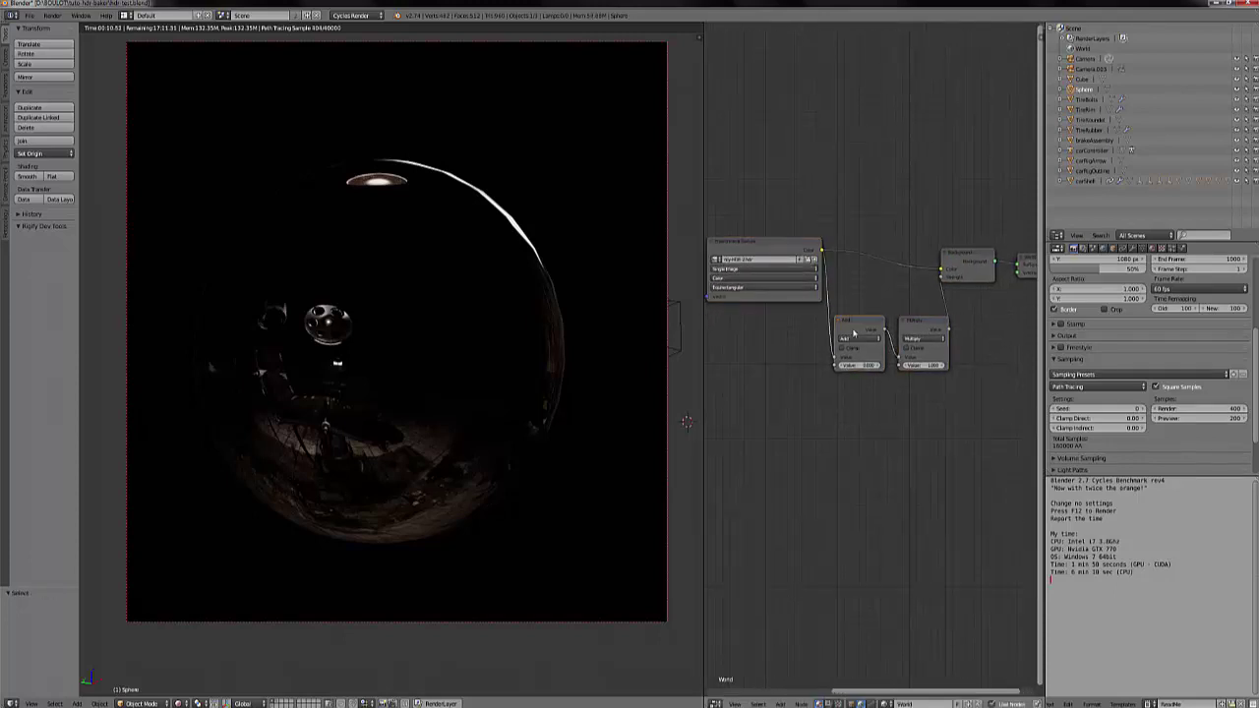
click(921, 331)
click(856, 329)
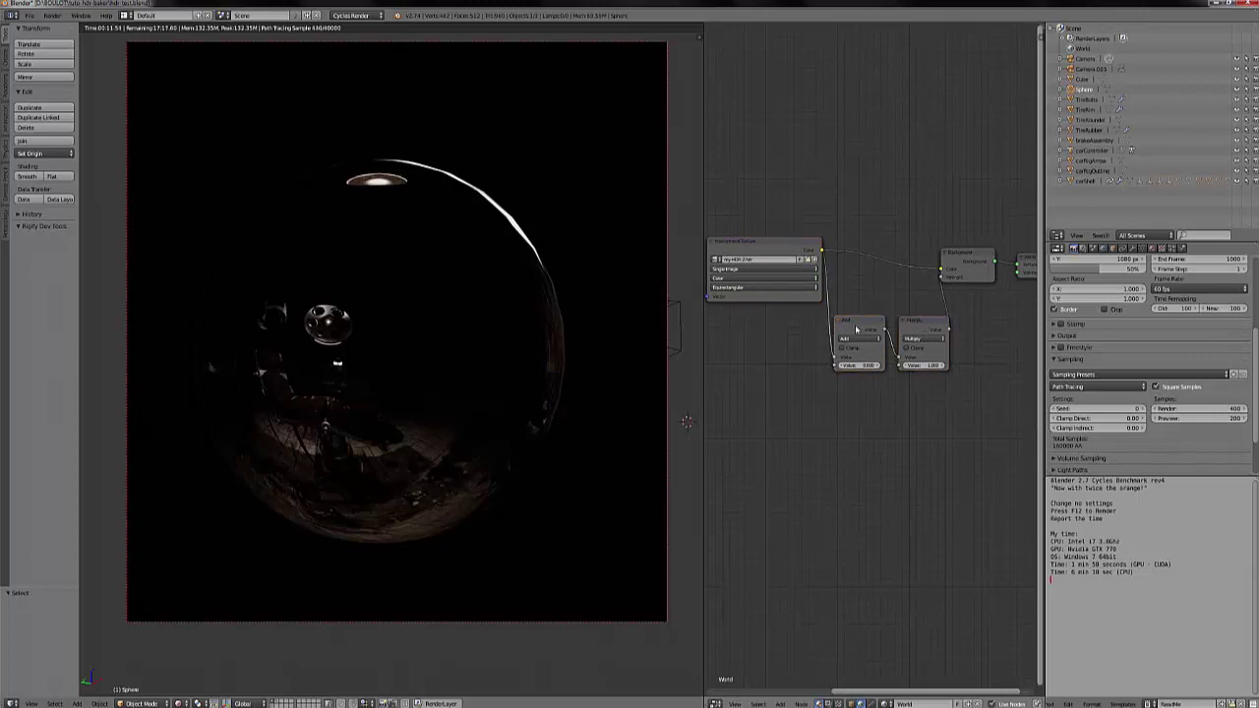
click(929, 327)
middle_drag(931, 324, 853, 343)
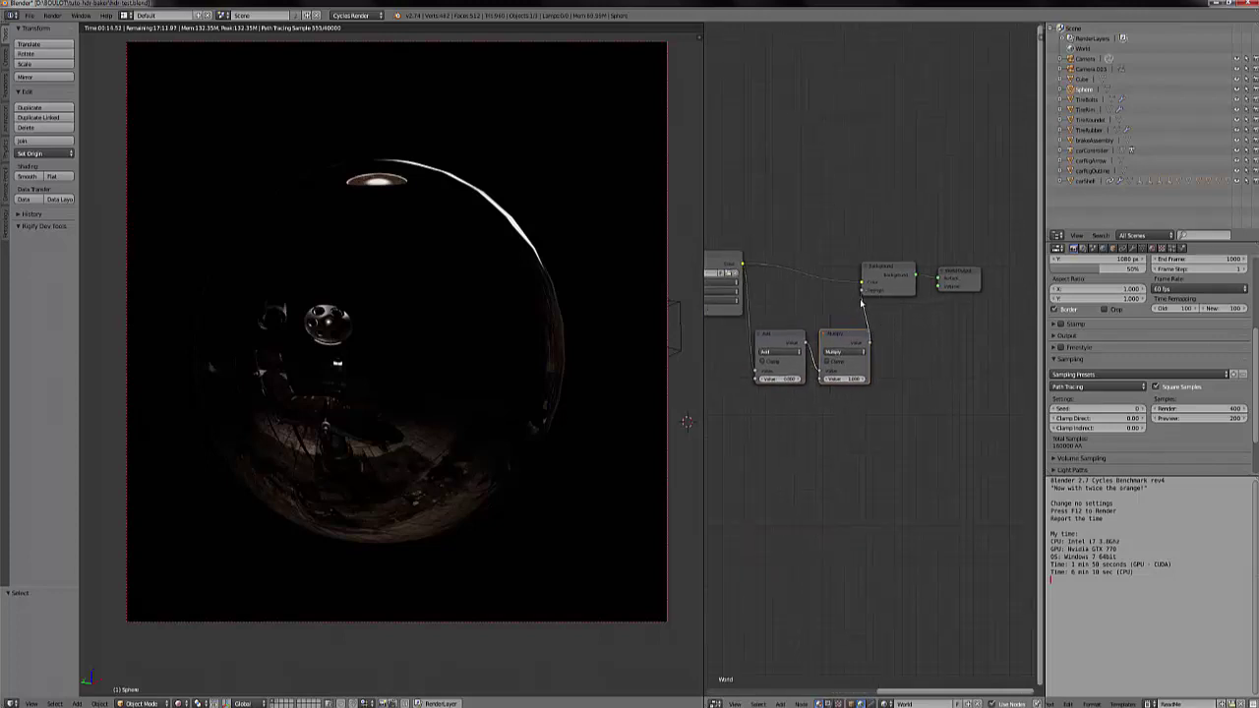
middle_drag(818, 428, 845, 428)
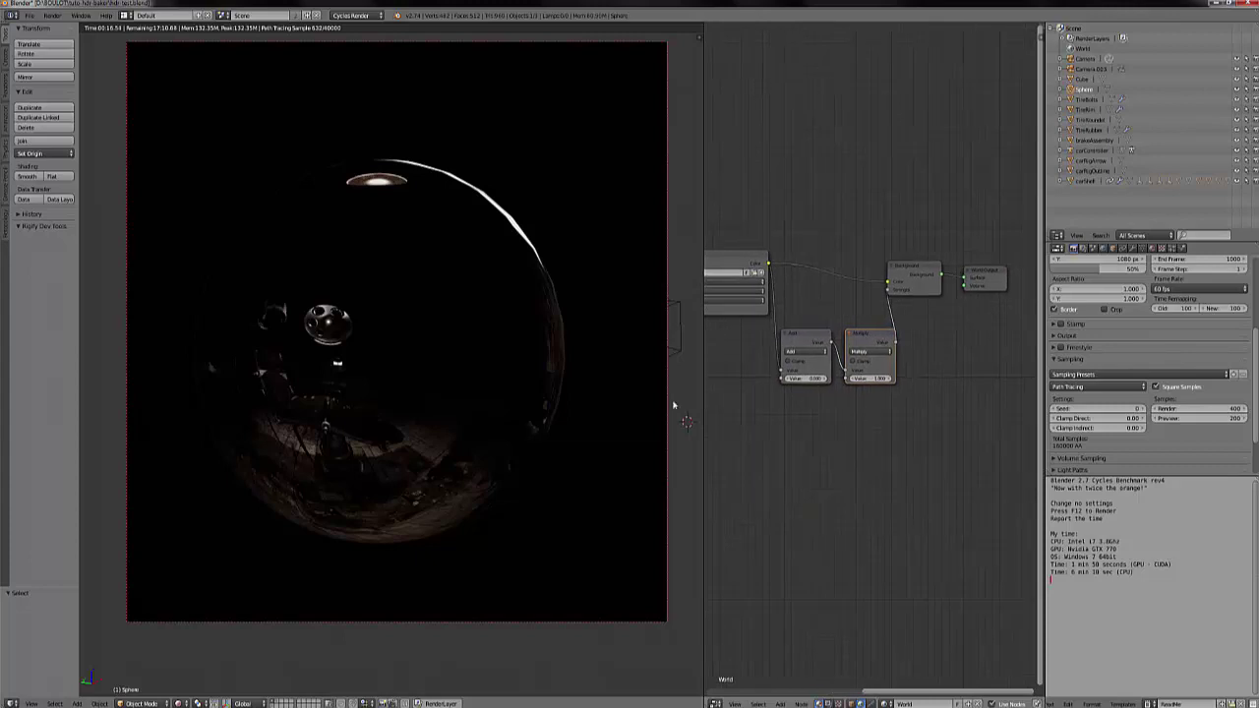
Step: Add a Subdivision Surface modifier to the sphere
right_click(554, 315)
right_click(493, 225)
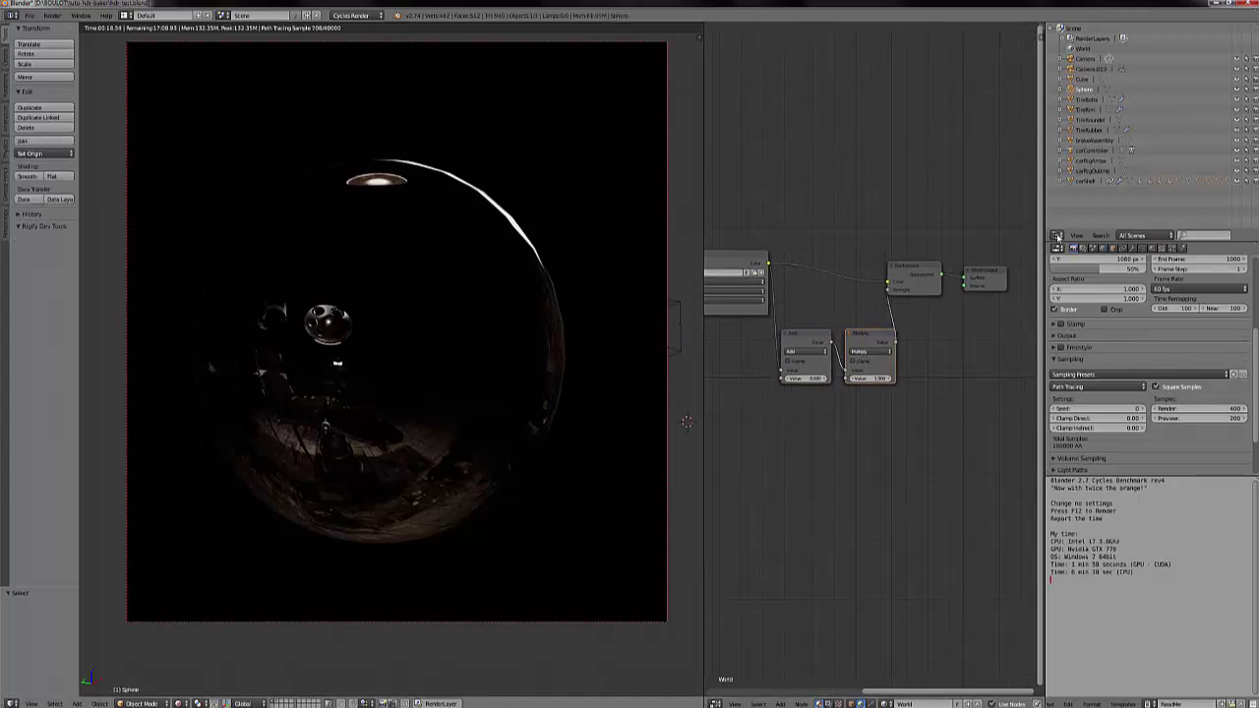
click(1133, 249)
click(1101, 283)
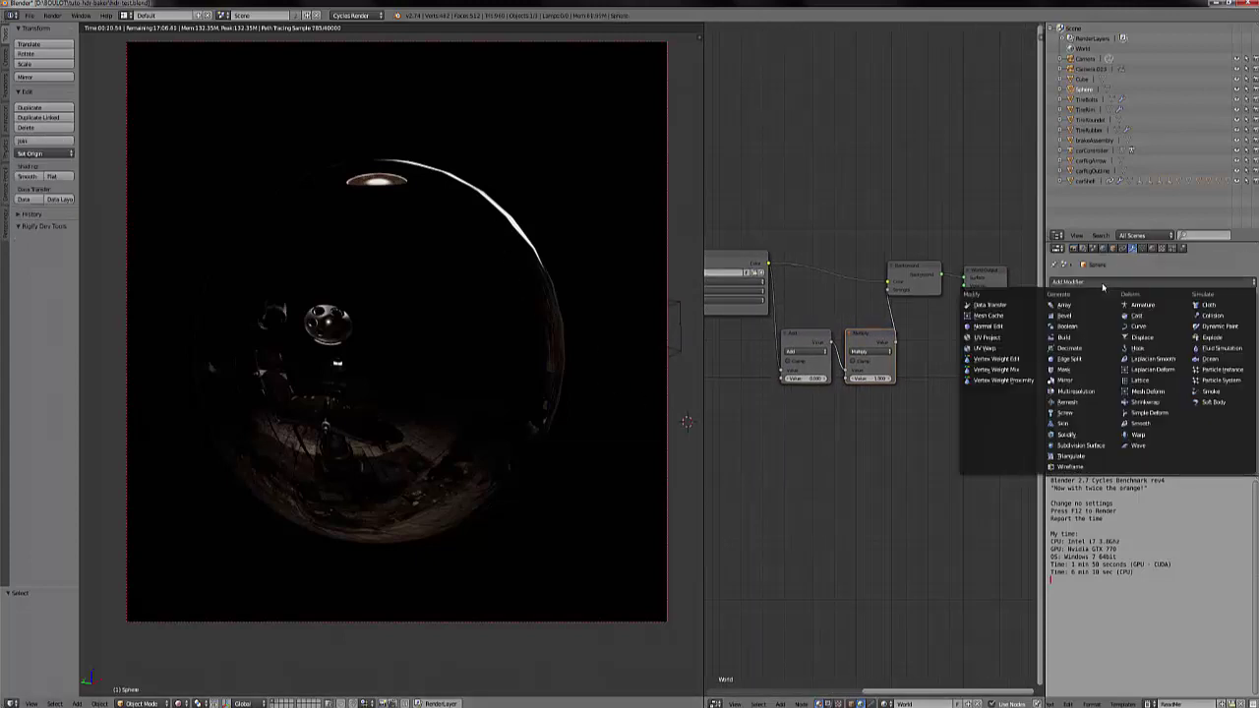
click(1081, 442)
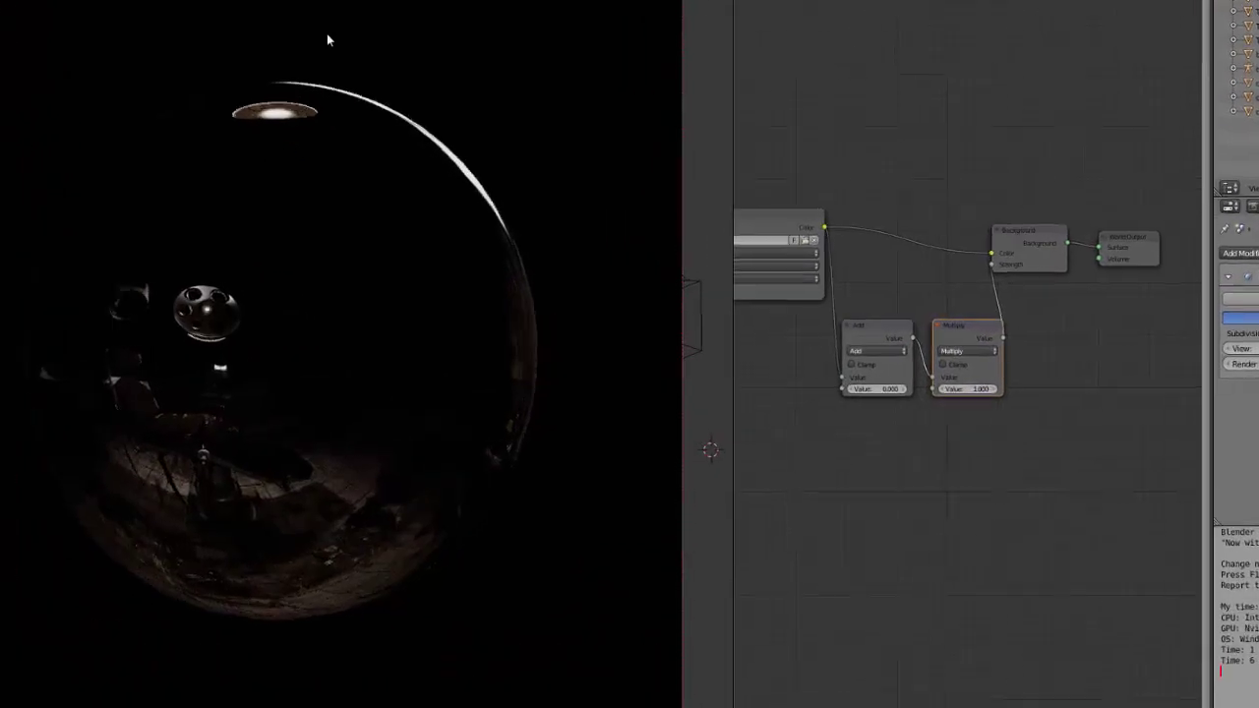
Step: Set the Add math node's value to 1 in the world node tree
click(879, 346)
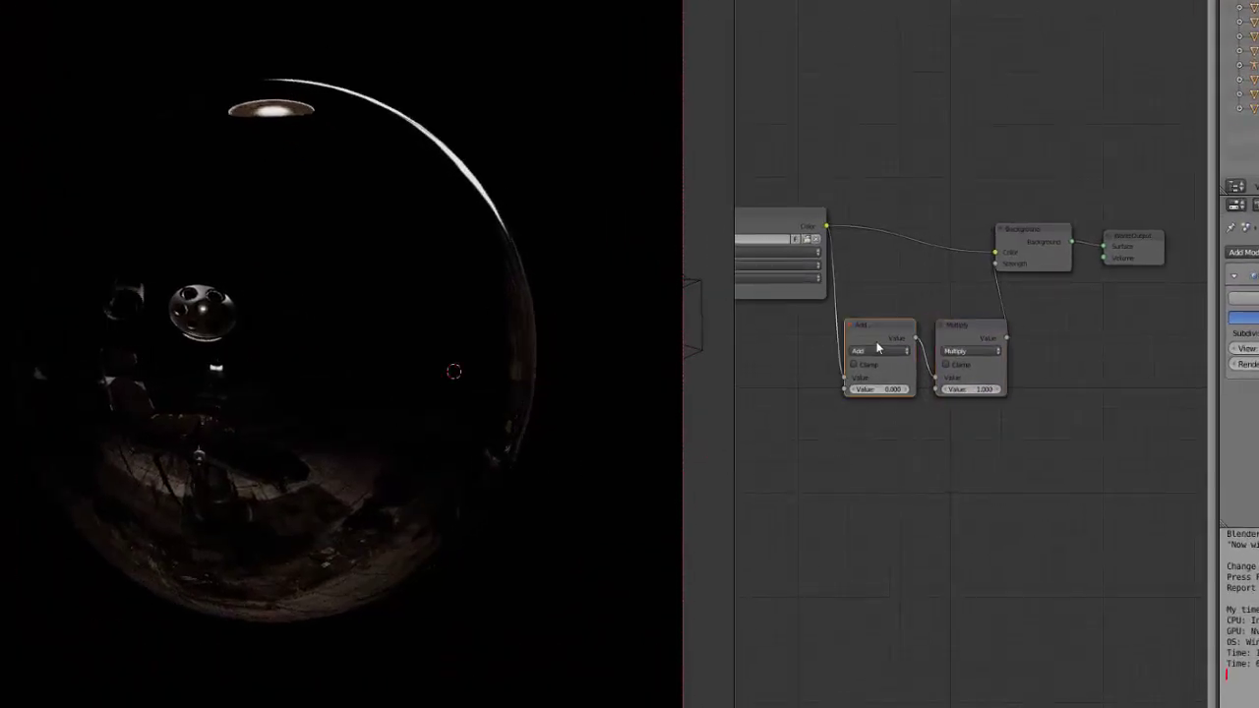
click(876, 389)
text(1)
key(Return)
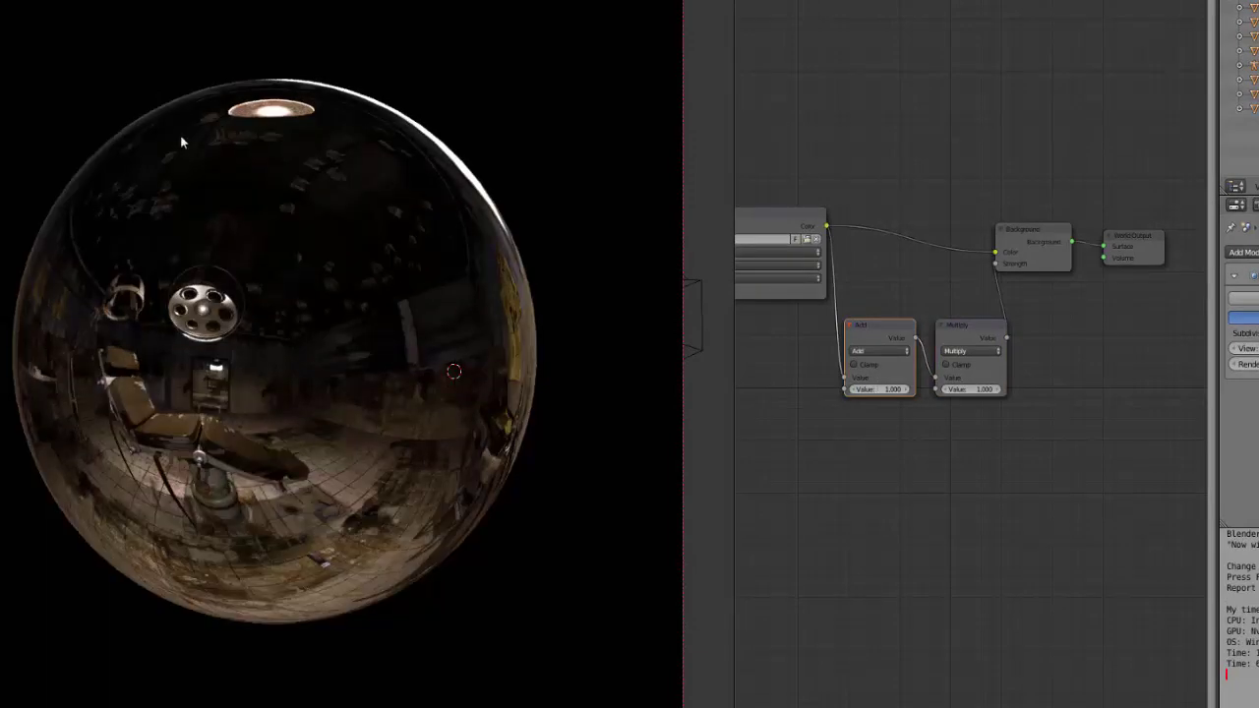
Step: Set the Add node's value to 0.5 and the Multiply node's value to 1.8
click(878, 389)
text(0.5)
key(Return)
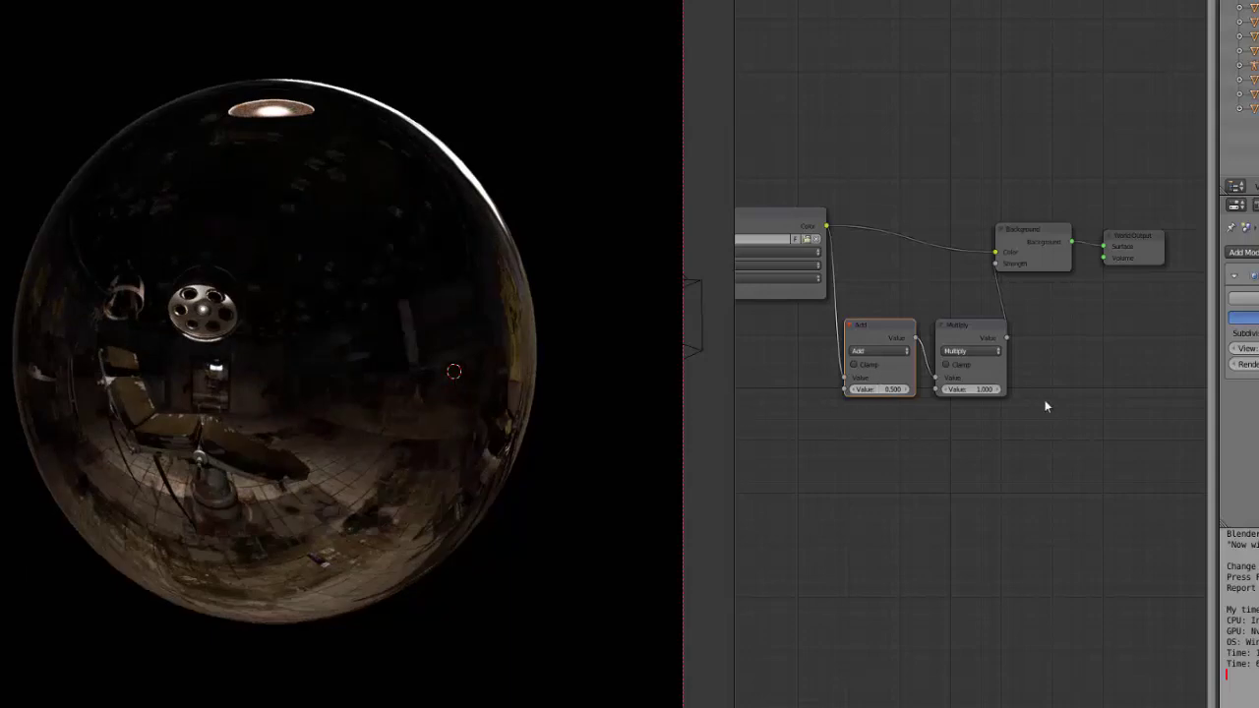
click(957, 391)
key(Return)
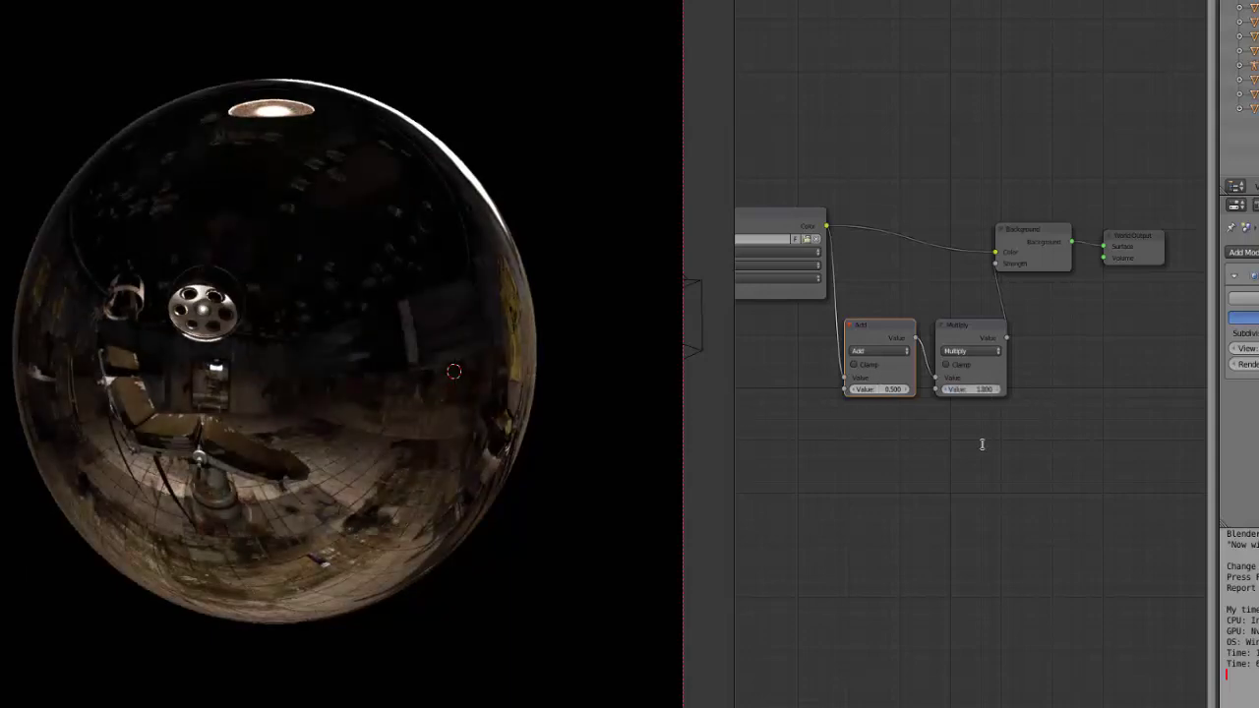
Step: Reduce the Add node's value to 0.1
click(881, 389)
text(0.1)
key(Return)
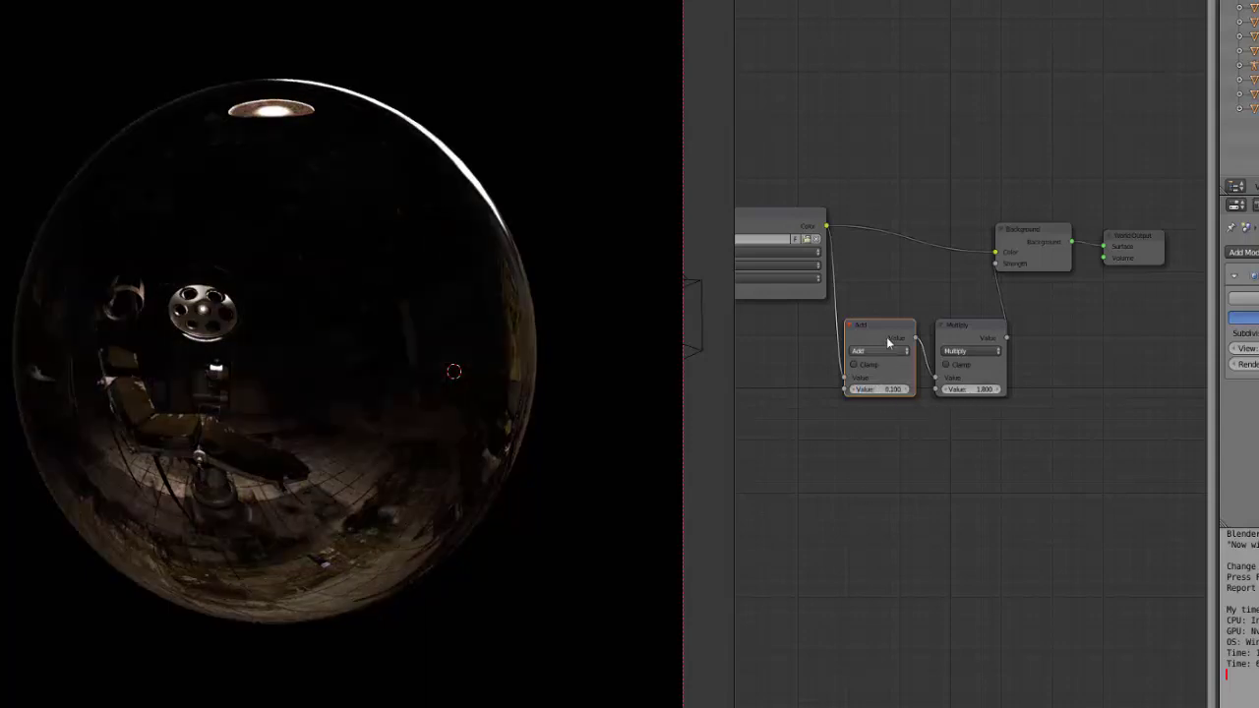
Step: Add a ground plane at the sphere's centre and lower it along Z beneath the sphere
scroll(427, 488, down, 4)
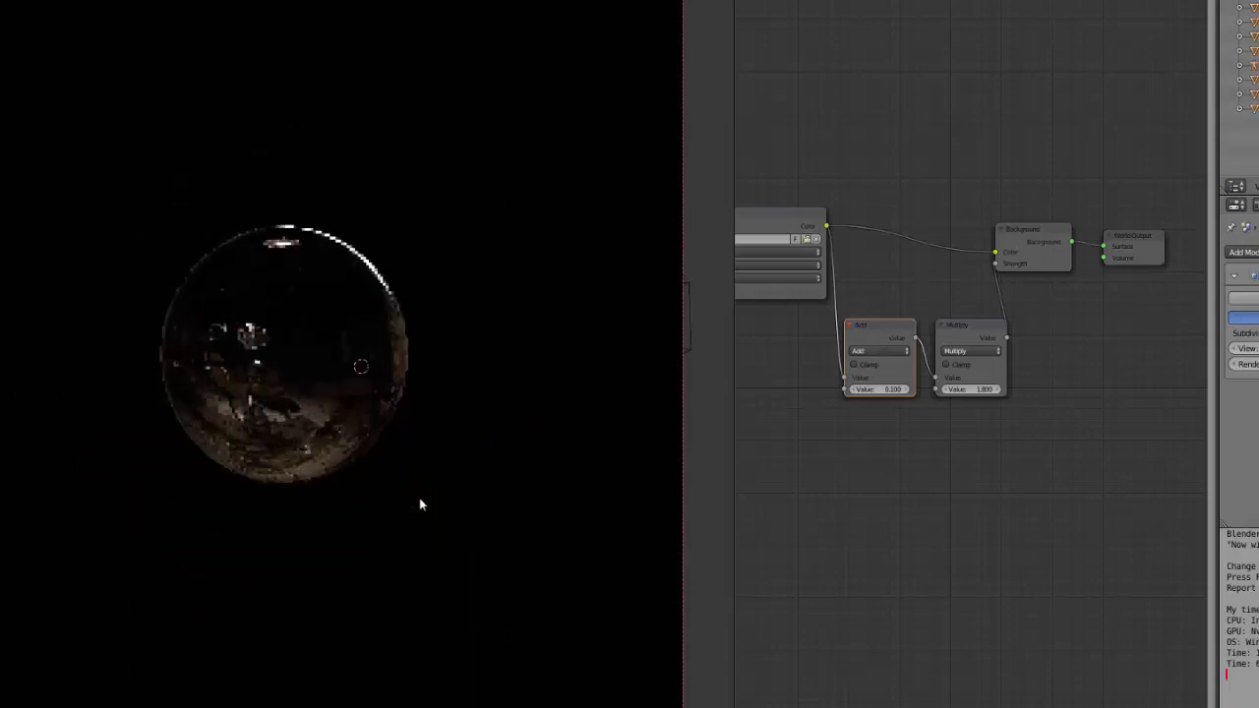
key(shift+z)
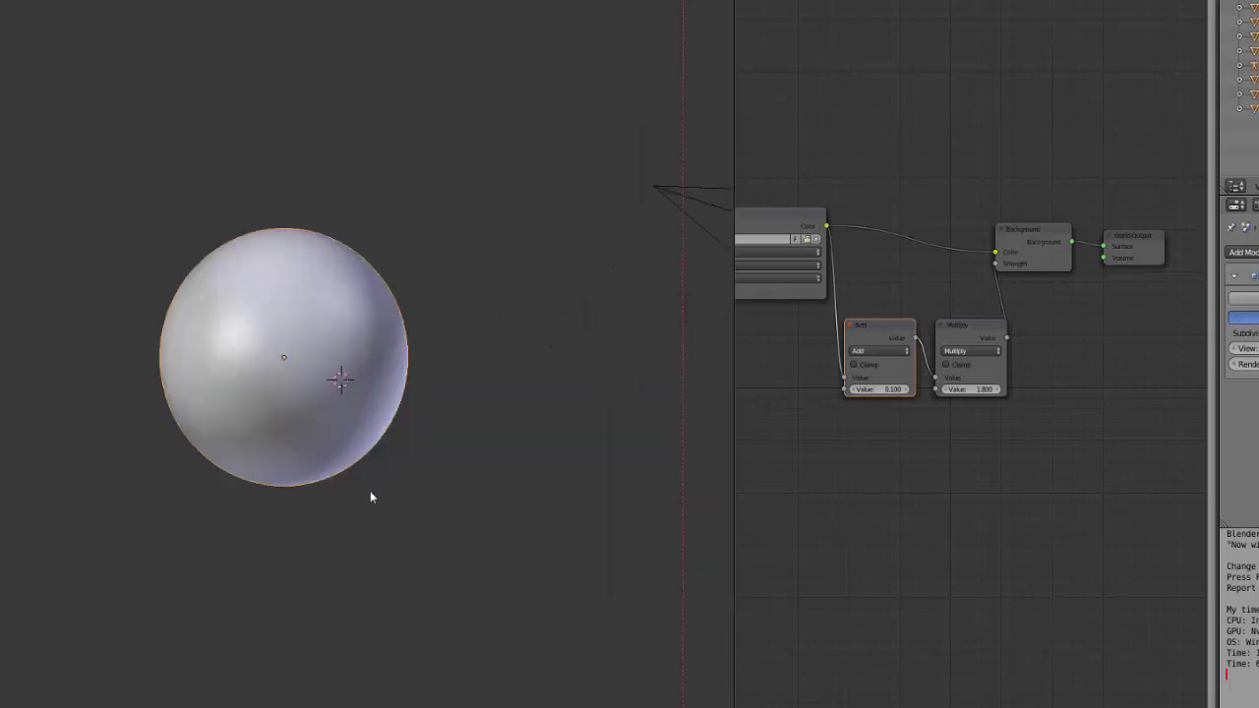
key(shift+s)
click(364, 549)
key(shift+a)
mouse_move(406, 381)
click(453, 378)
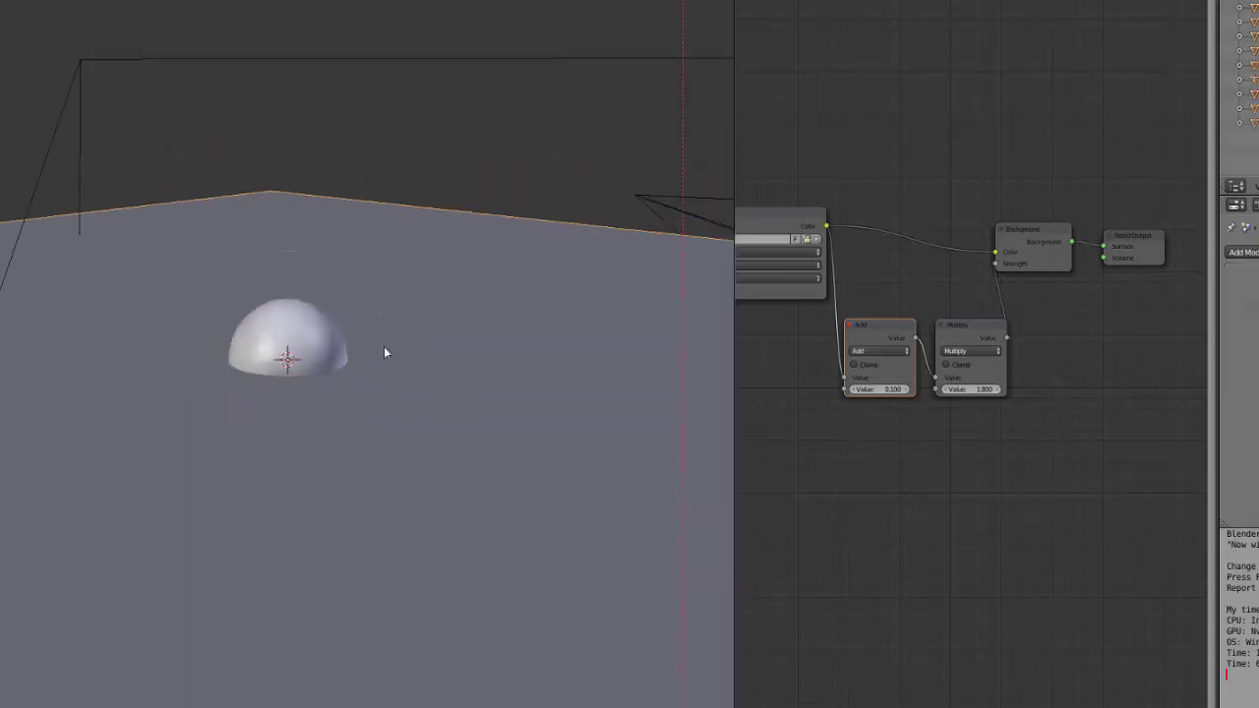
key(g)
key(z)
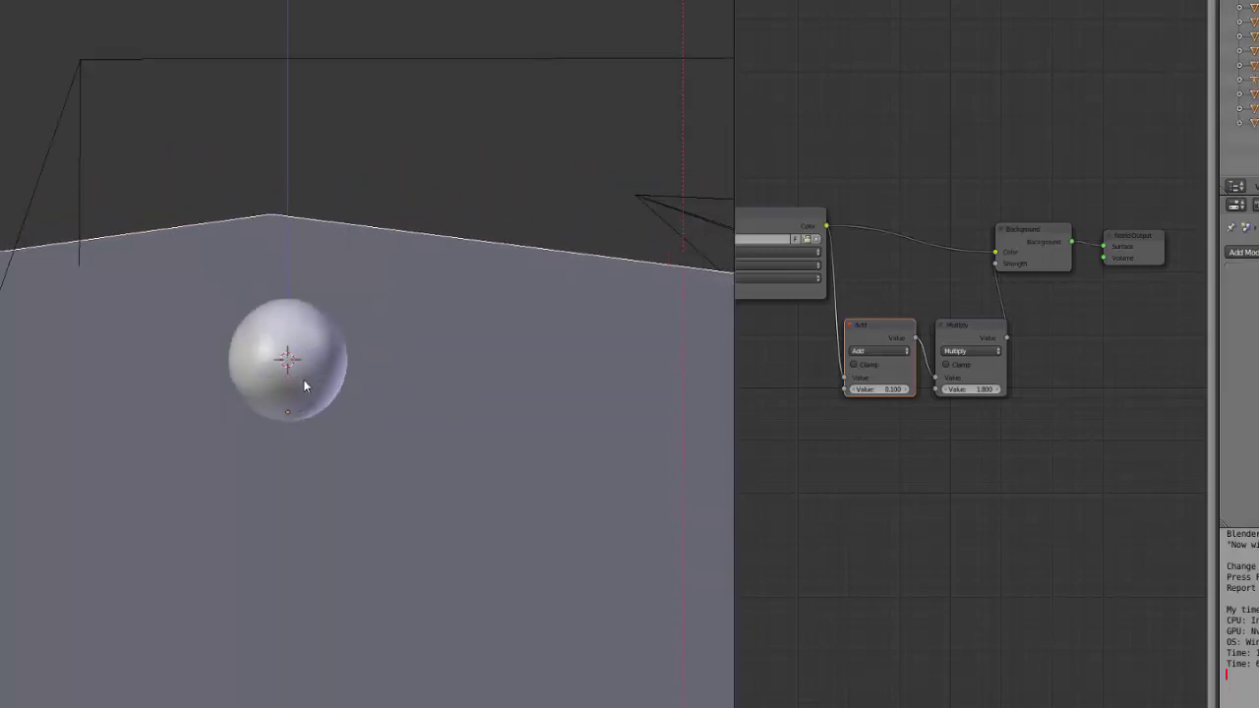
click(304, 385)
Step: Preview the viewport rendered and limit rendering to a border around the sphere and its shadow
scroll(353, 462, up, 4)
key(shift+z)
key(ctrl+b)
drag(57, 162, 492, 651)
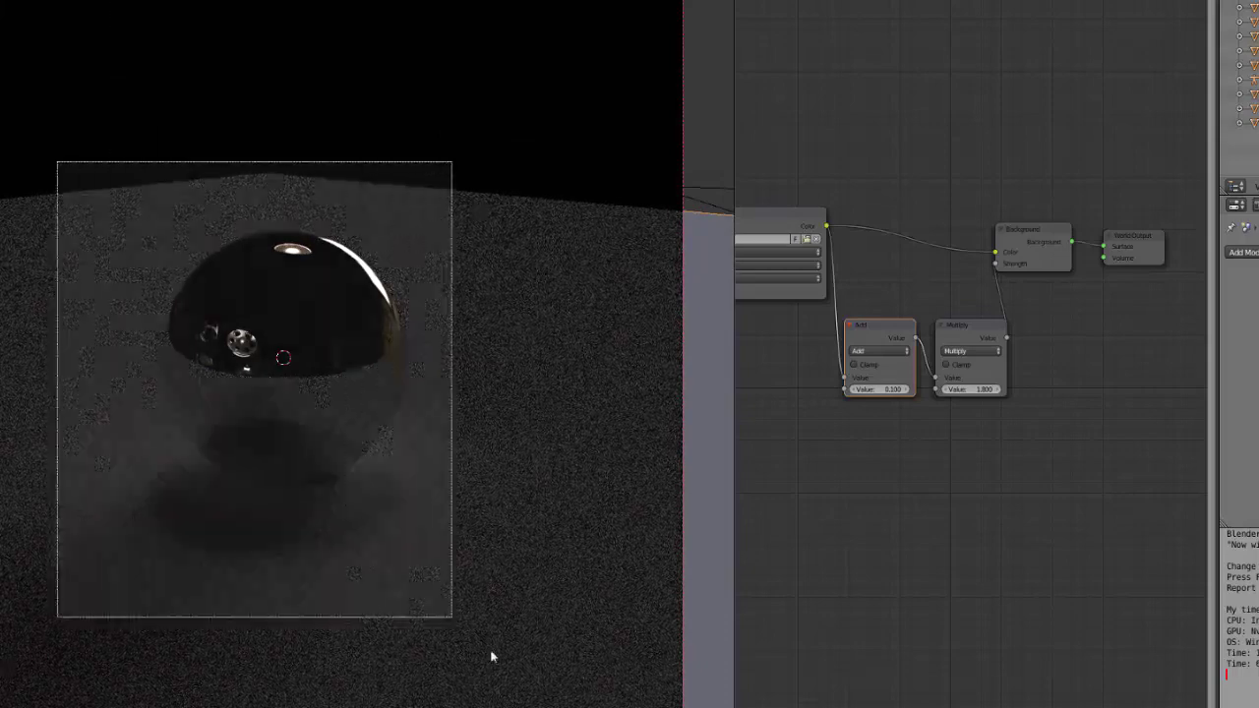
Step: Set the Add node's value to 0 and the Multiply node's value to 4
click(879, 389)
text(0)
key(Return)
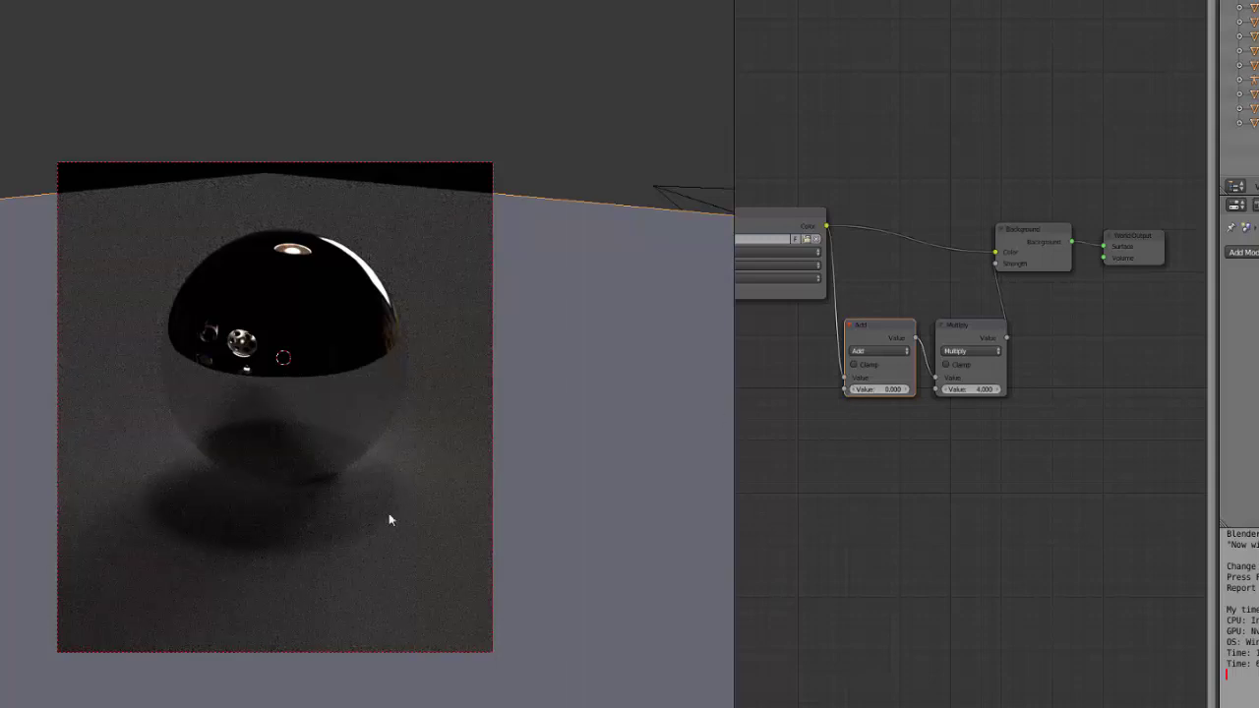
Step: Raise the Add node's value to 1 with the Multiply node at 4
click(887, 389)
text(1)
key(Return)
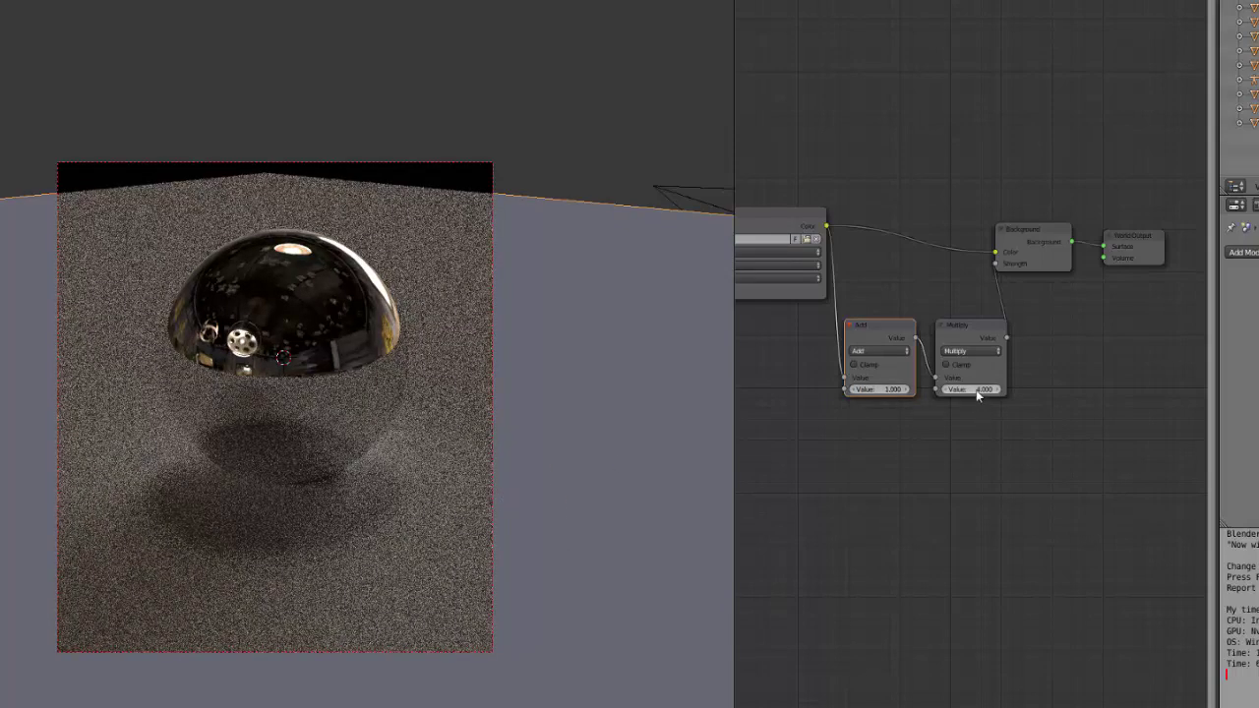
Step: Set the Add node's value to 1.2 and the Multiply node's value to 2
click(882, 390)
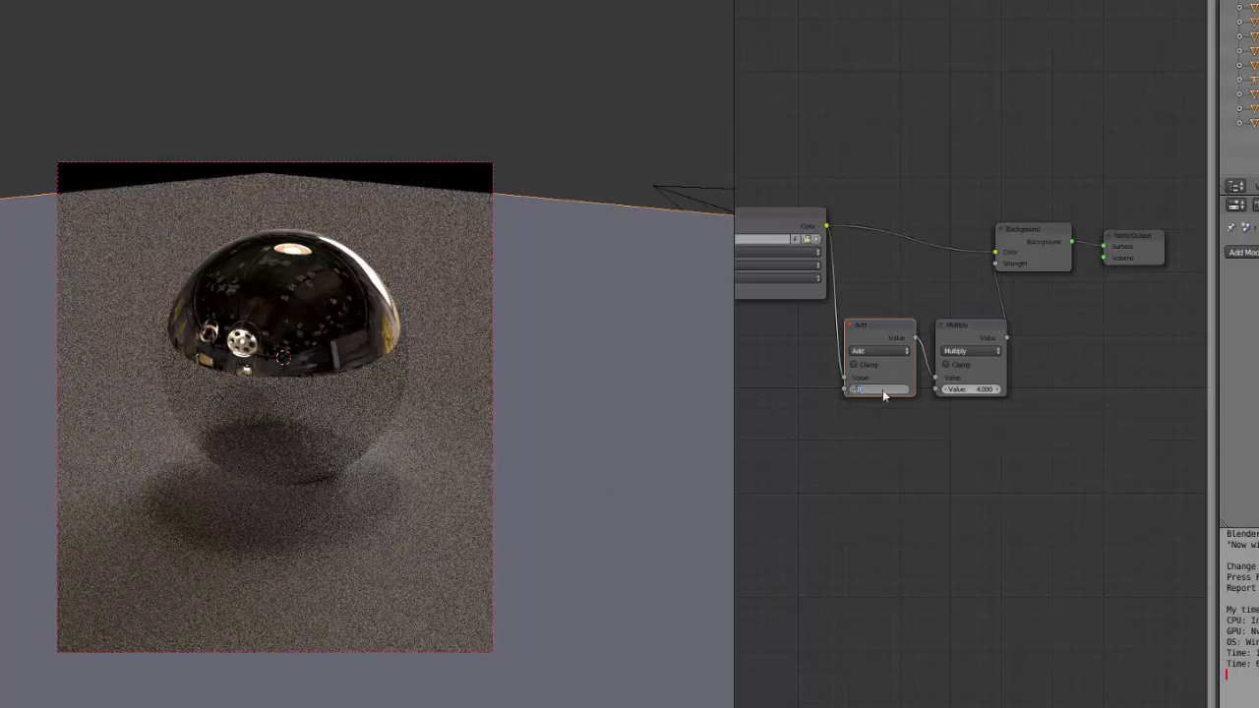
text(1.2)
key(Return)
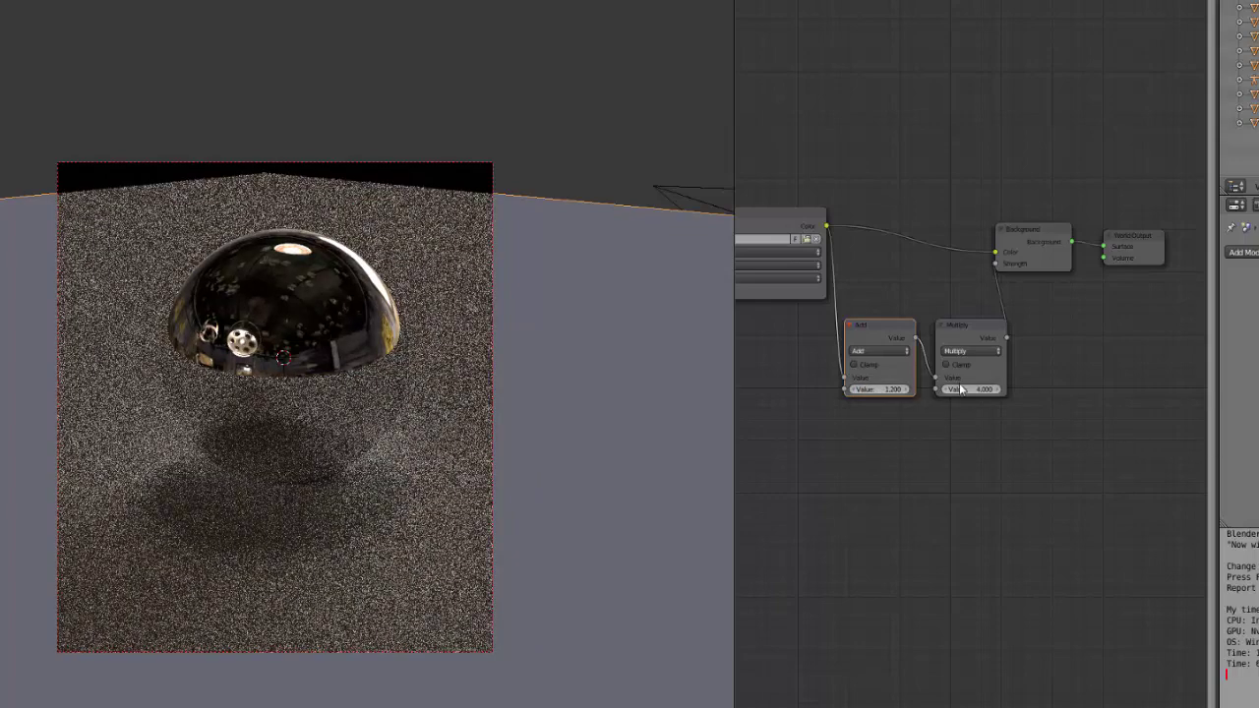
click(970, 389)
text(2)
key(Return)
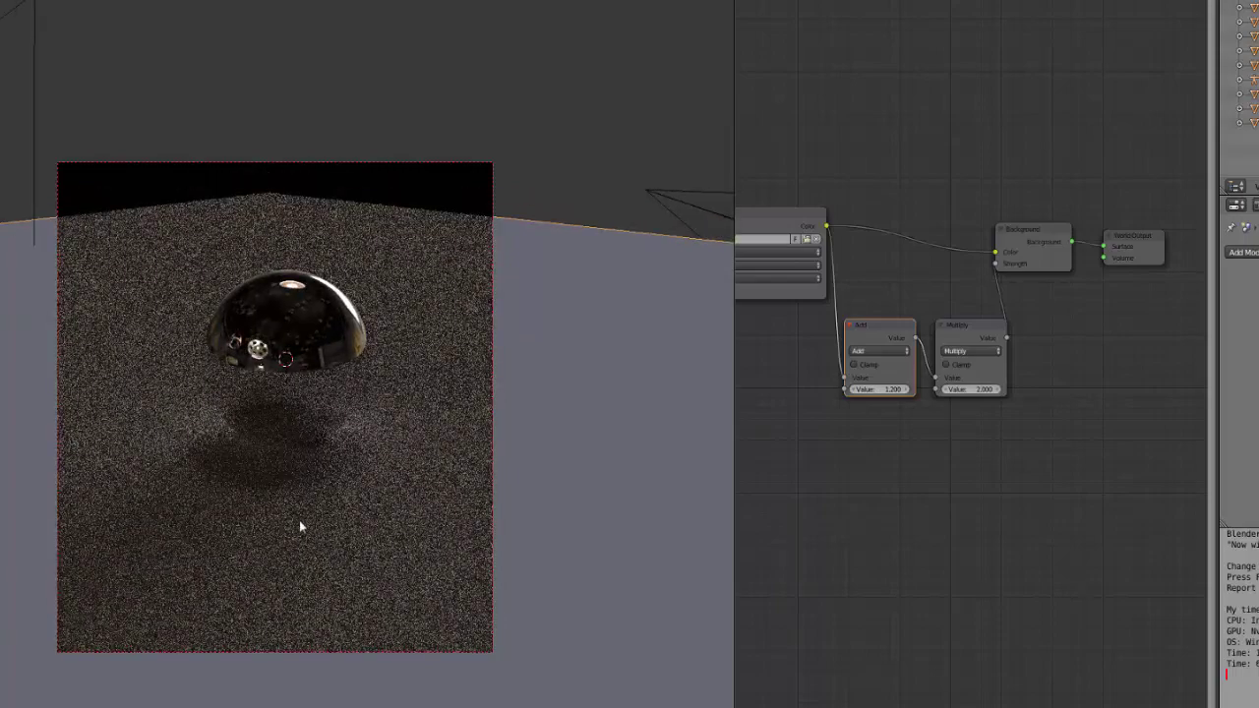
Step: Redraw a wider render border around the sphere and the surrounding plane
key(ctrl+b)
drag(20, 188, 528, 601)
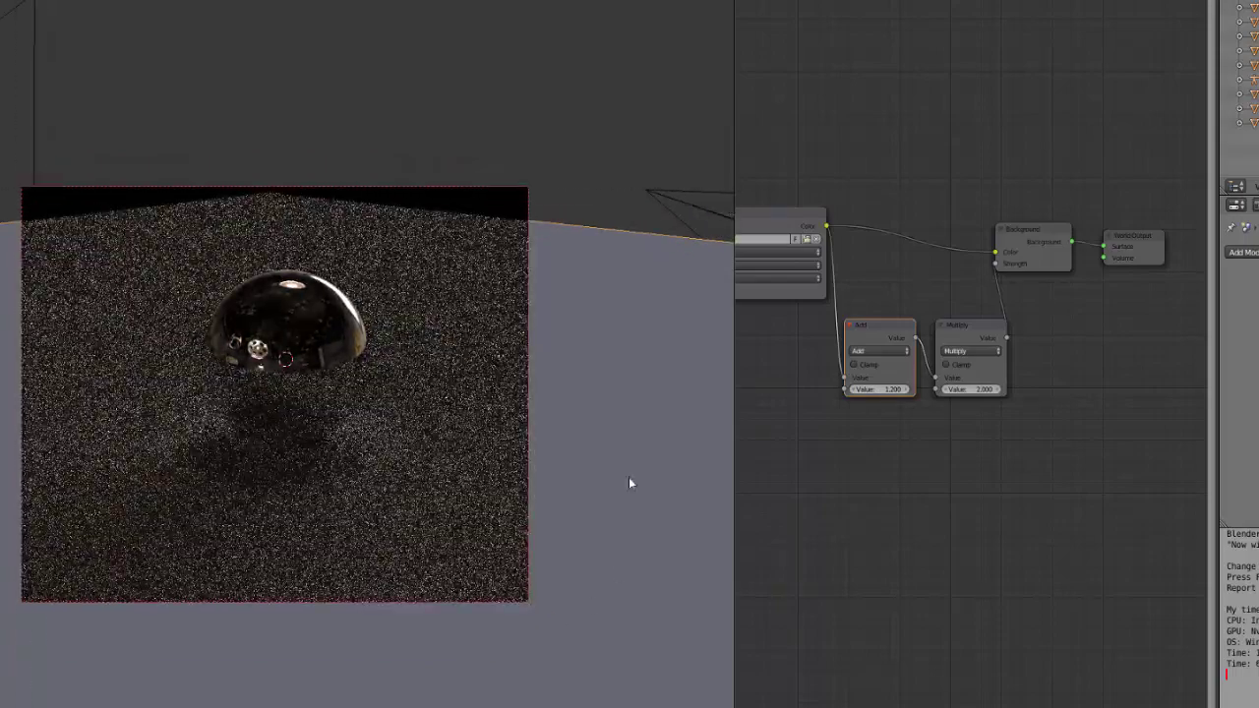
Step: Delete the ground plane and the reflective sphere from the test scene
middle_drag(231, 367, 453, 525)
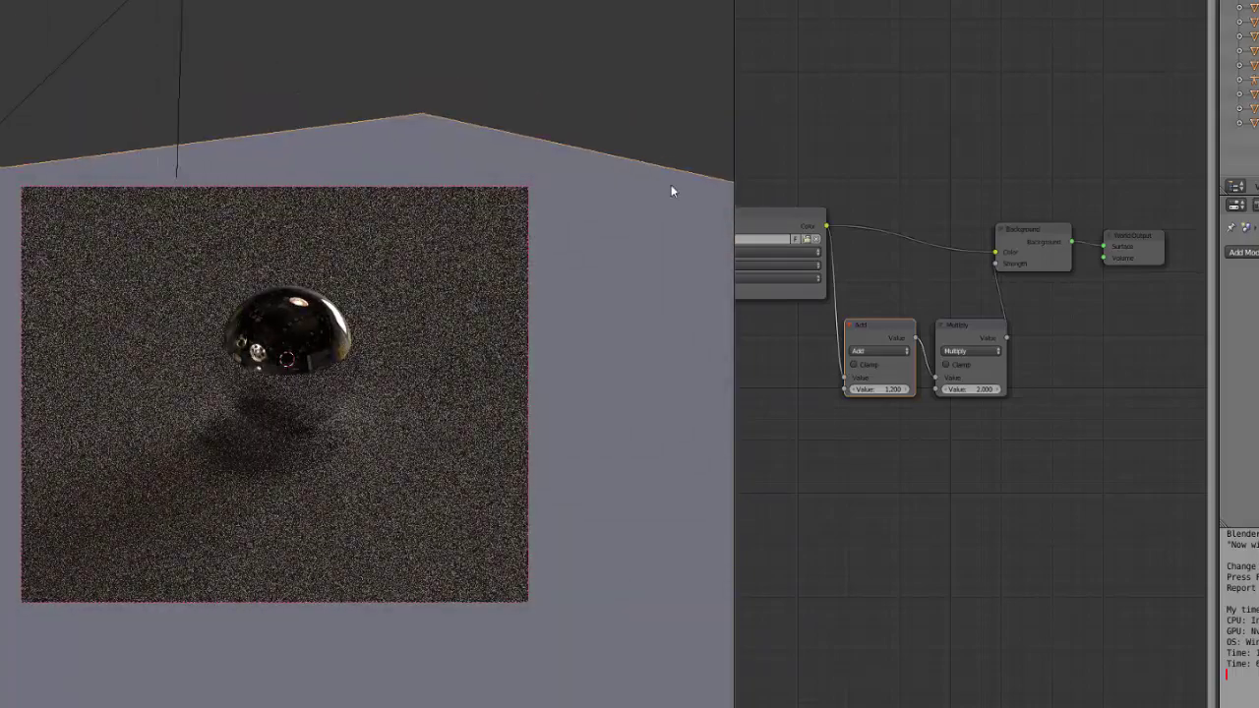
key(x)
click(609, 213)
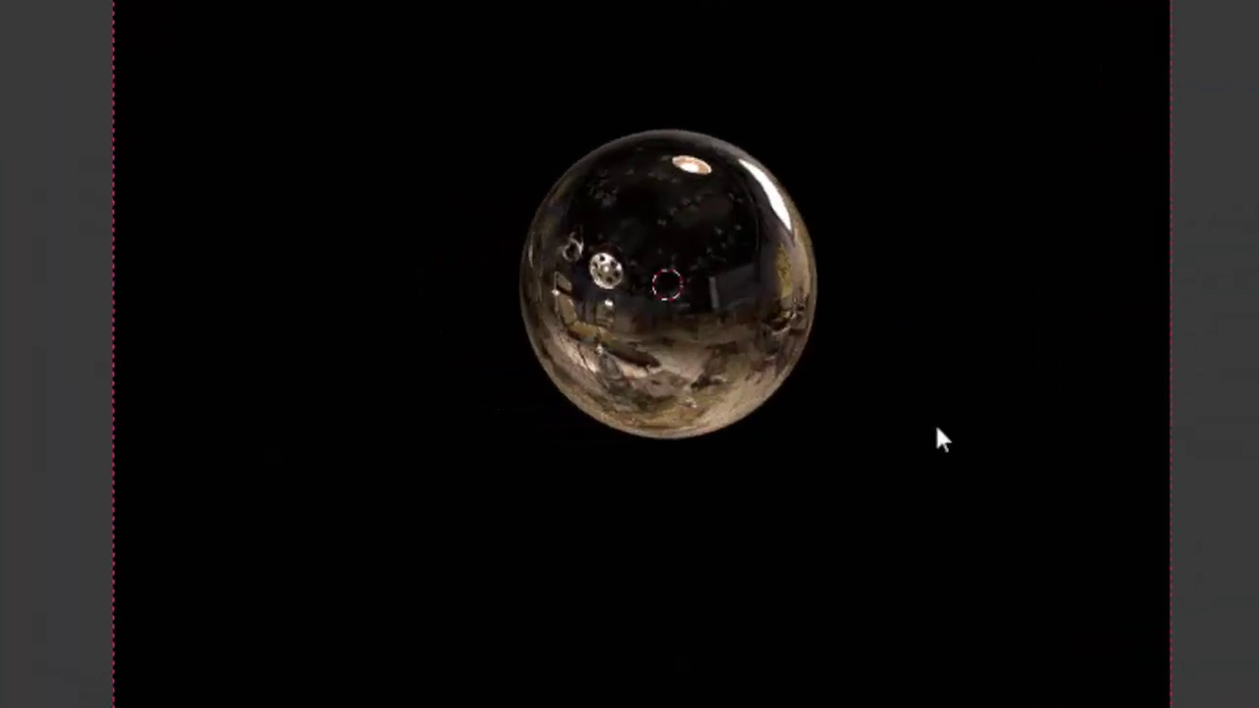
key(ctrl+z)
middle_drag(931, 409, 669, 491)
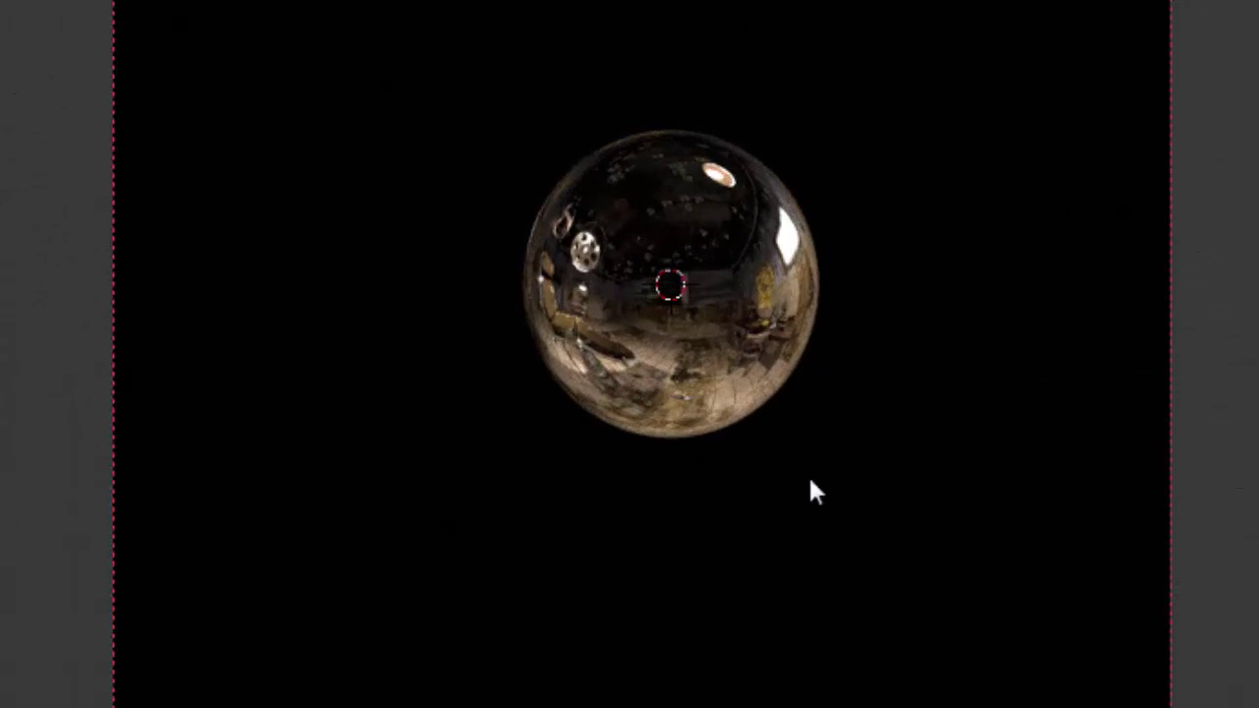
key(shift+z)
key(Delete)
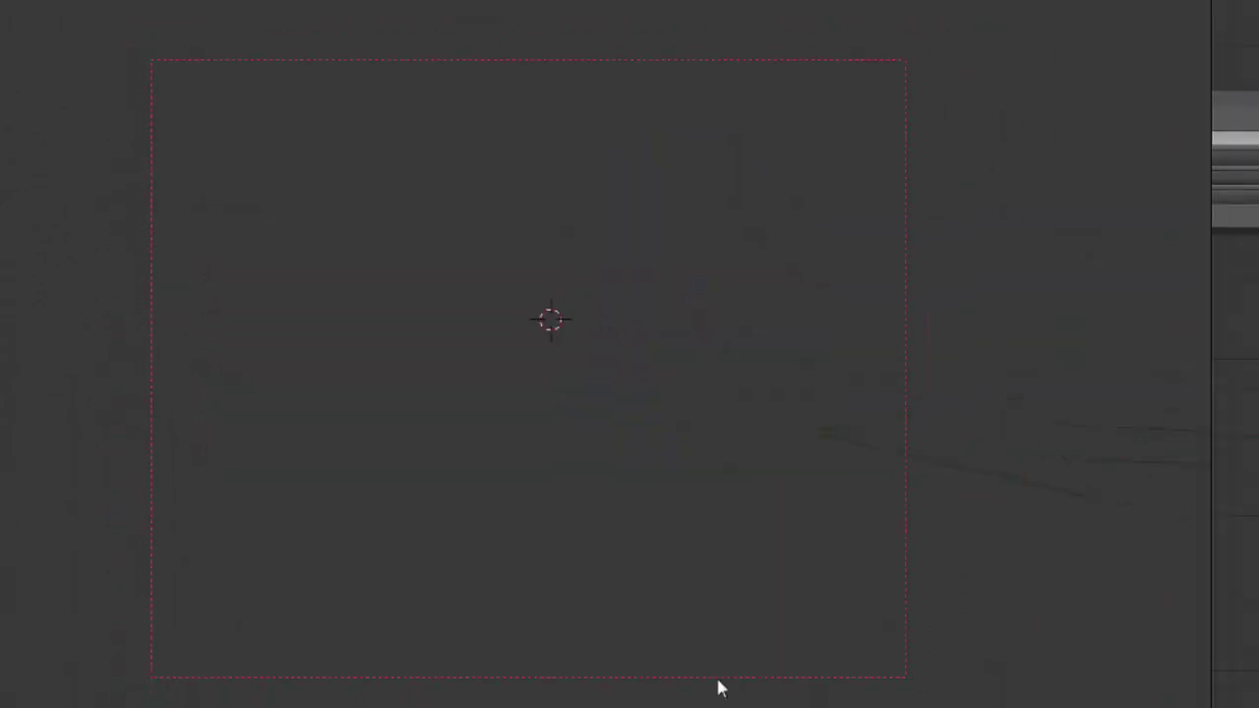
Step: Show the orange car through the camera and preview it in rendered shading under the HDR lighting
key(KP_0)
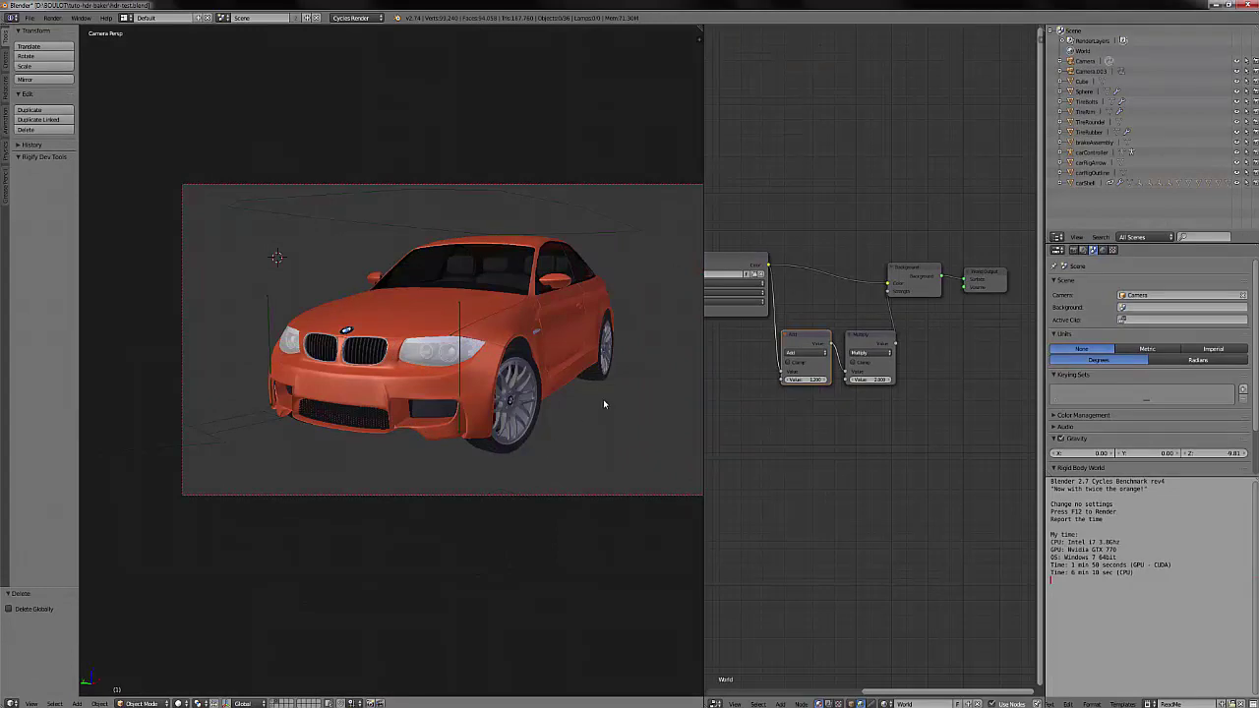
key(shift+z)
shift+middle_drag(515, 374, 461, 420)
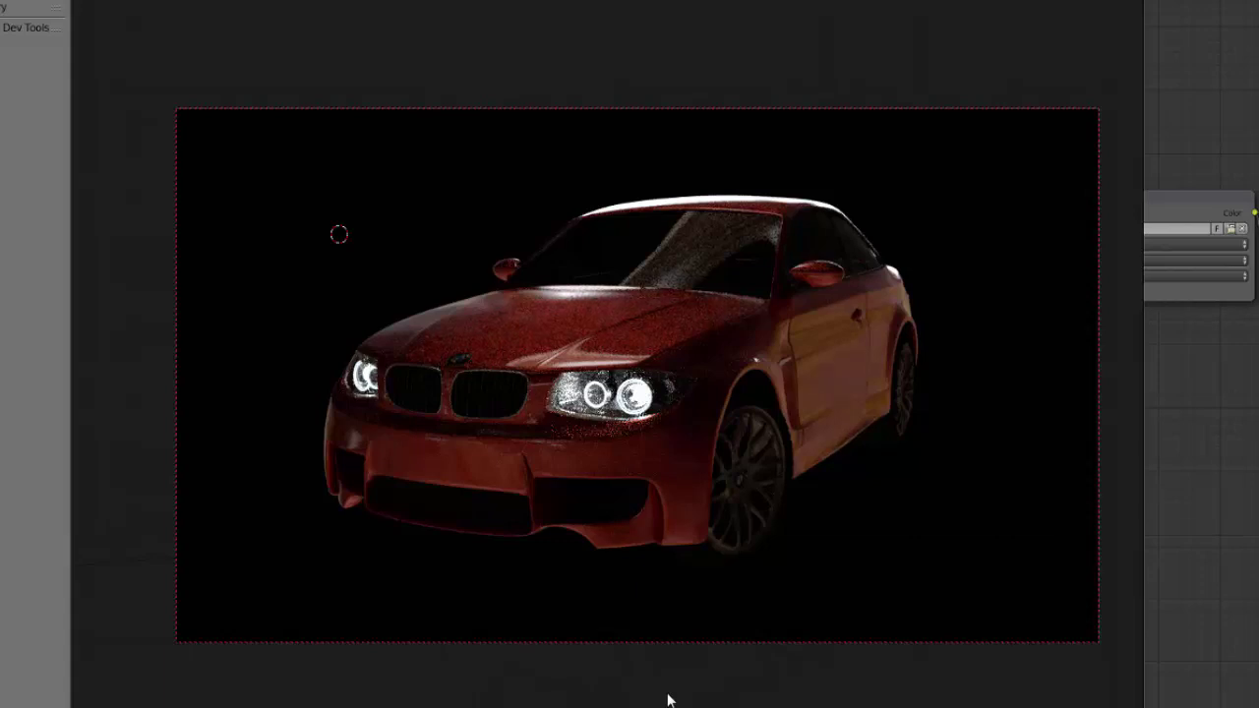
Step: Set the Mapping node's Z rotation to 0°, and try a different Z rotation to change how the environment lights the car
middle_drag(1160, 354, 1257, 344)
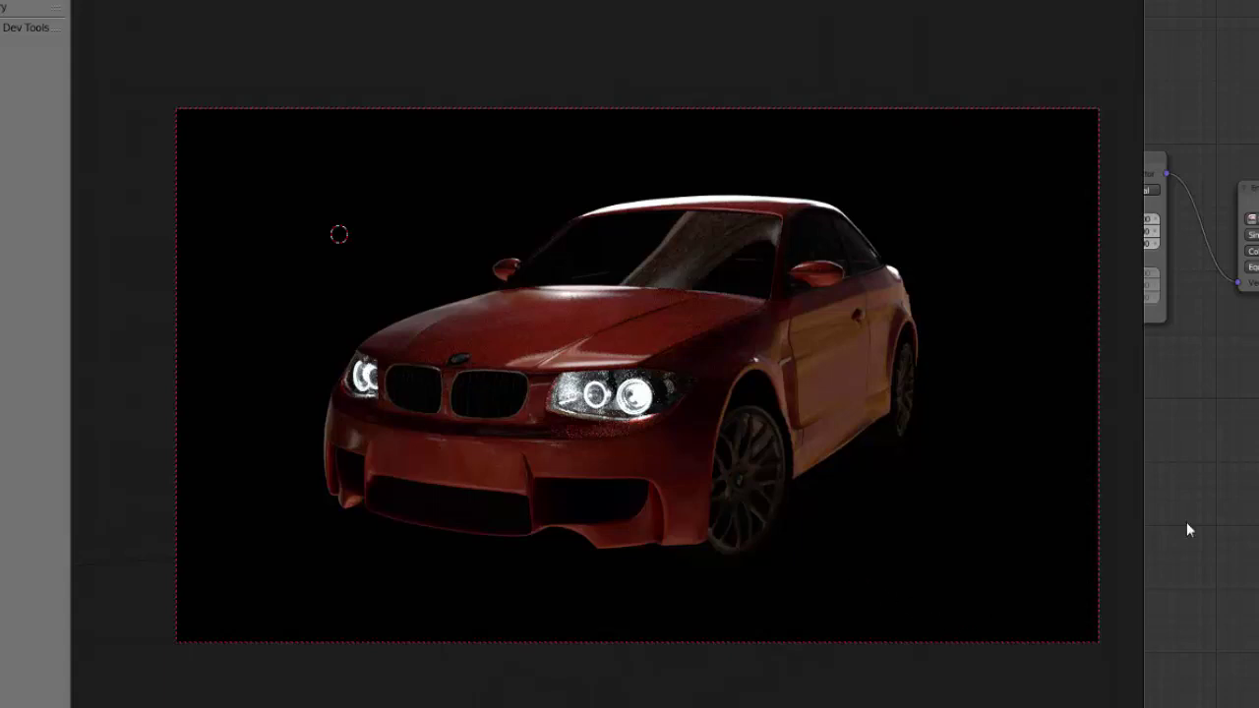
middle_drag(1186, 523, 1258, 559)
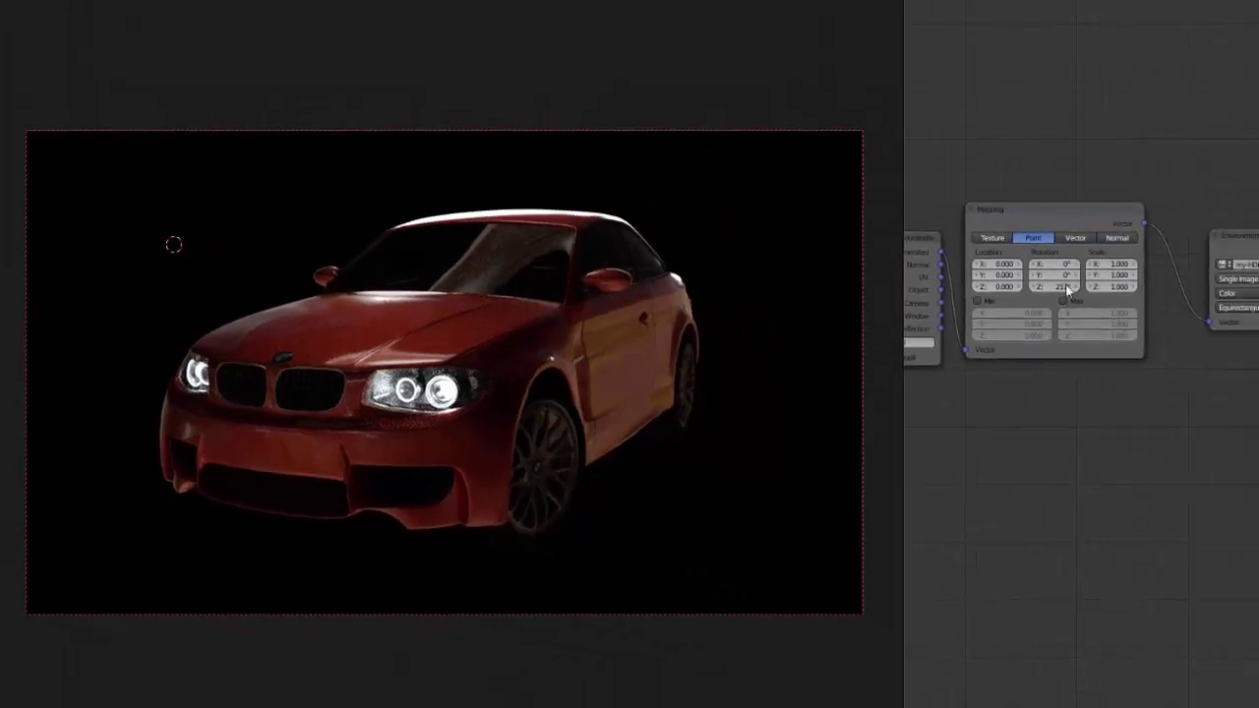
click(1052, 288)
text(0)
key(Return)
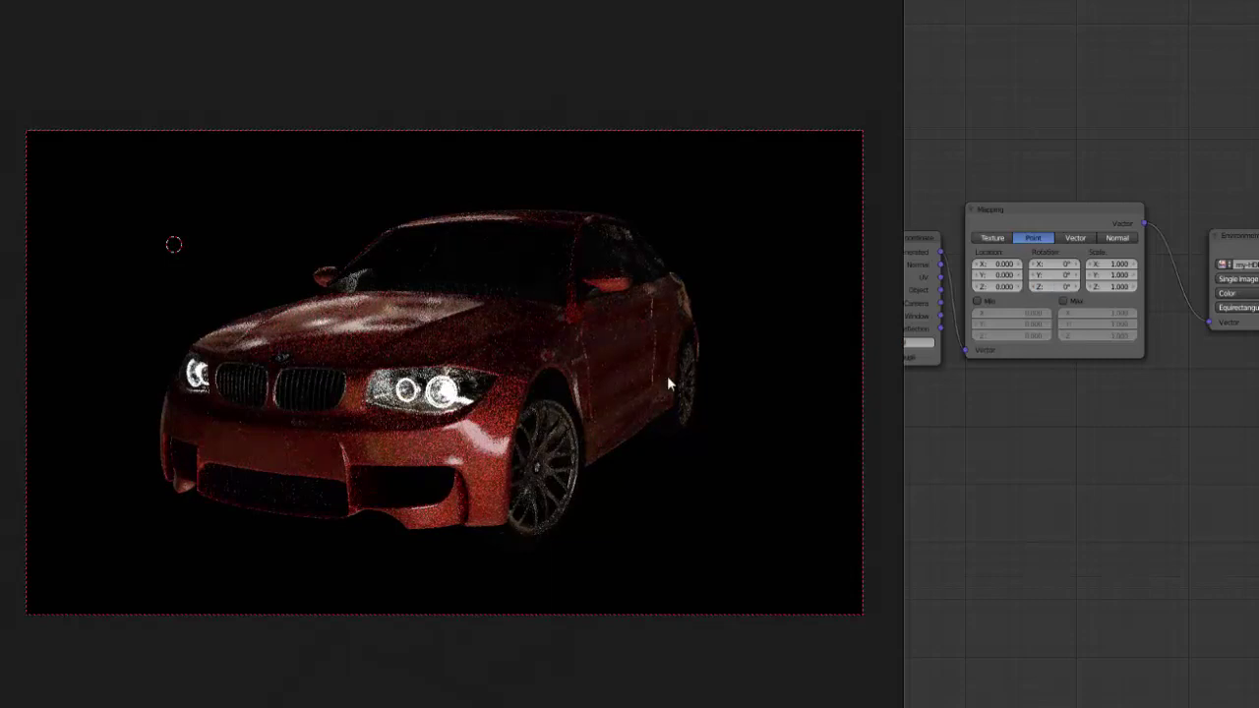
drag(1060, 289, 1205, 310)
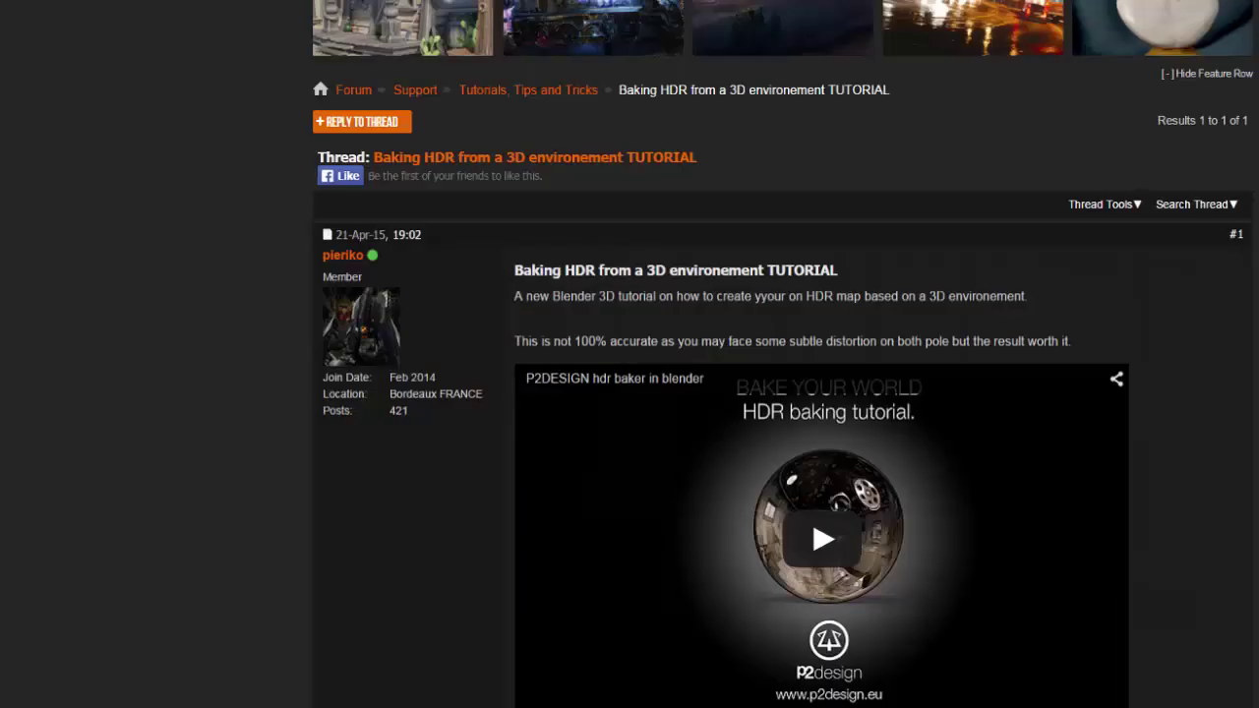
Step: Switch to the web browser and show the open YouTube channel's list of videos
click(257, 7)
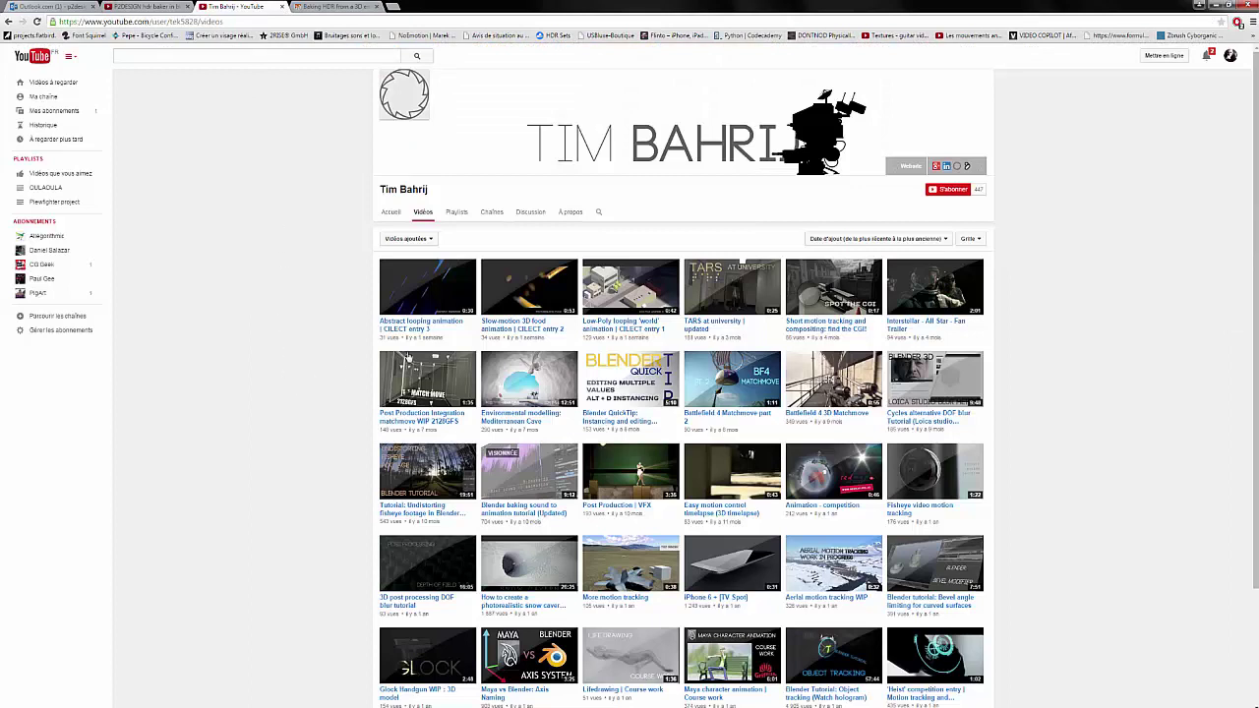